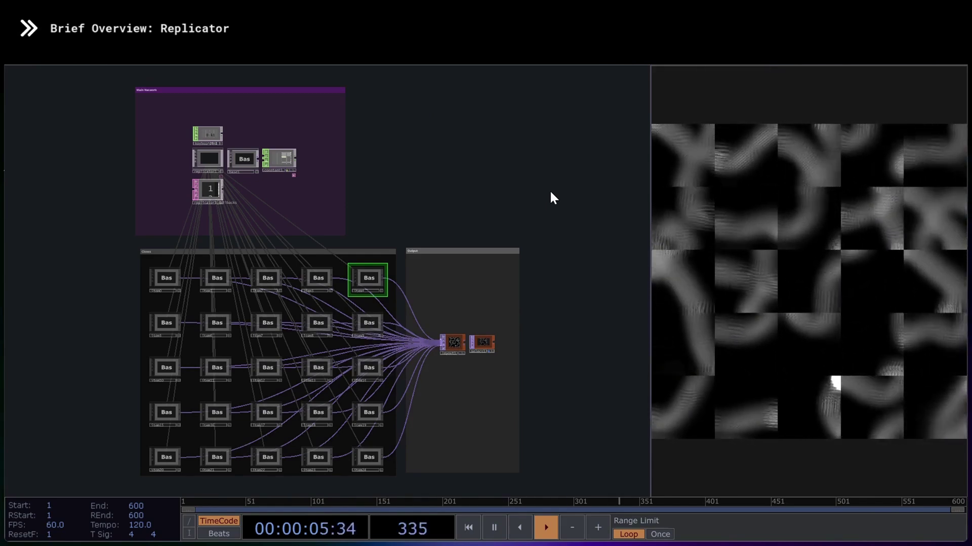
# Frame the Main Network group and examine its replicator, base, keyboard and constant operators.
pyautogui.click(287, 89)
pyautogui.hotkey('shift', 'h')
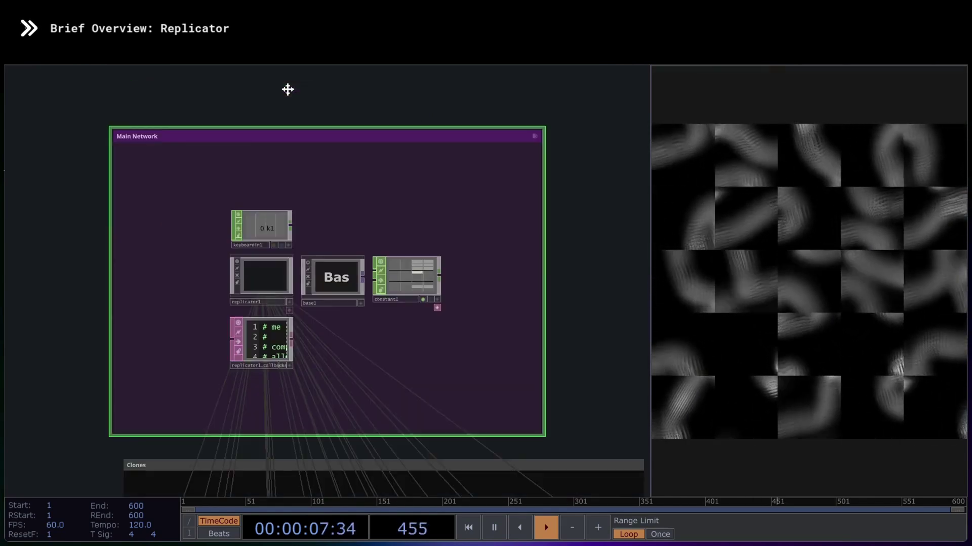
pyautogui.moveTo(169, 203); pyautogui.dragTo(479, 349, button='right')
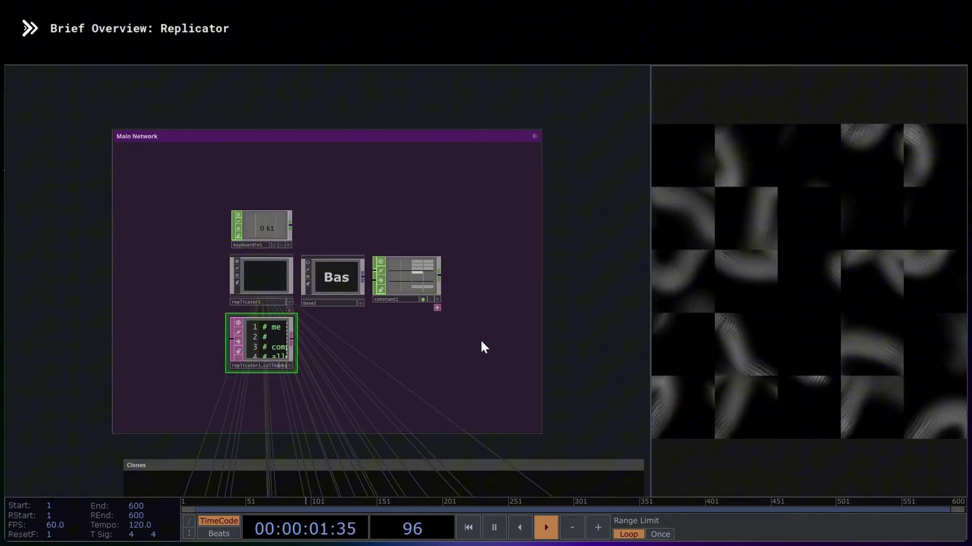
pyautogui.scroll(3, 399, 381)
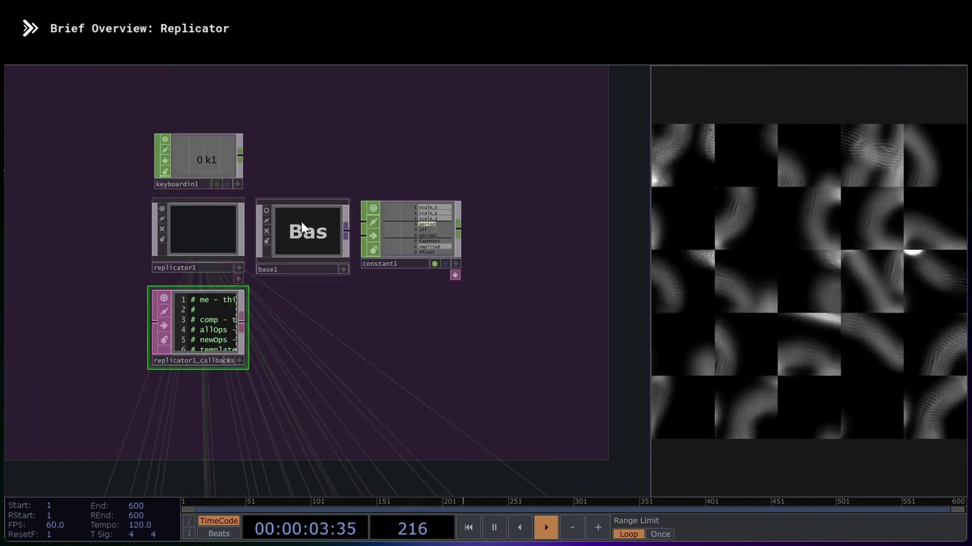
# Inspect the operator chain inside the base1 component up to its out1 operator, and return to the parent network.
pyautogui.click(319, 234)
pyautogui.scroll(2, 317, 238)
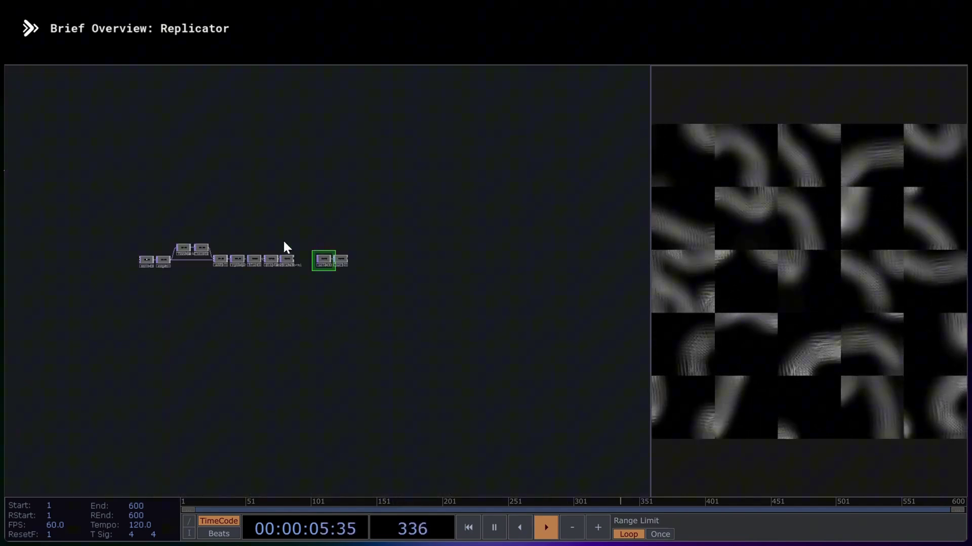
pyautogui.scroll(5, 162, 236)
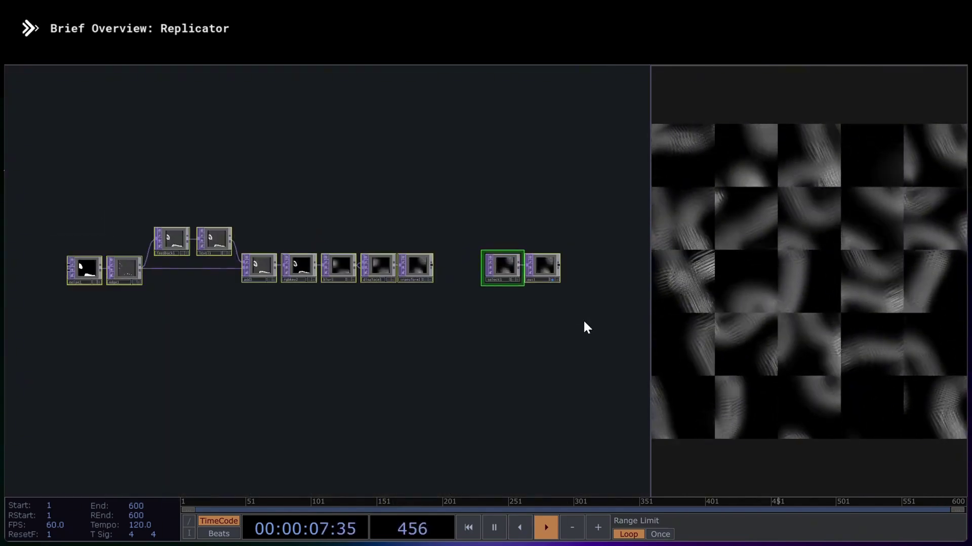
pyautogui.scroll(5, 554, 268)
pyautogui.click(557, 259)
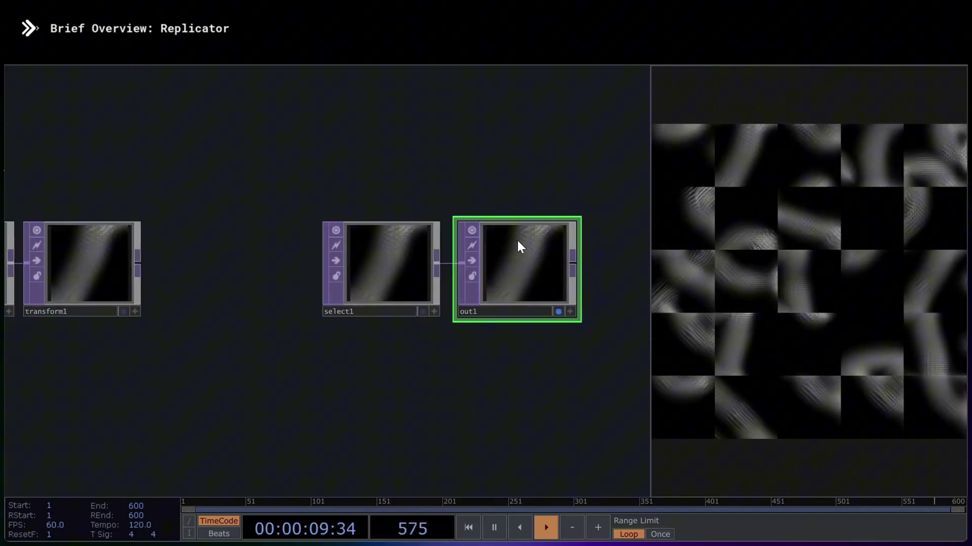
pyautogui.scroll(-8, 463, 158)
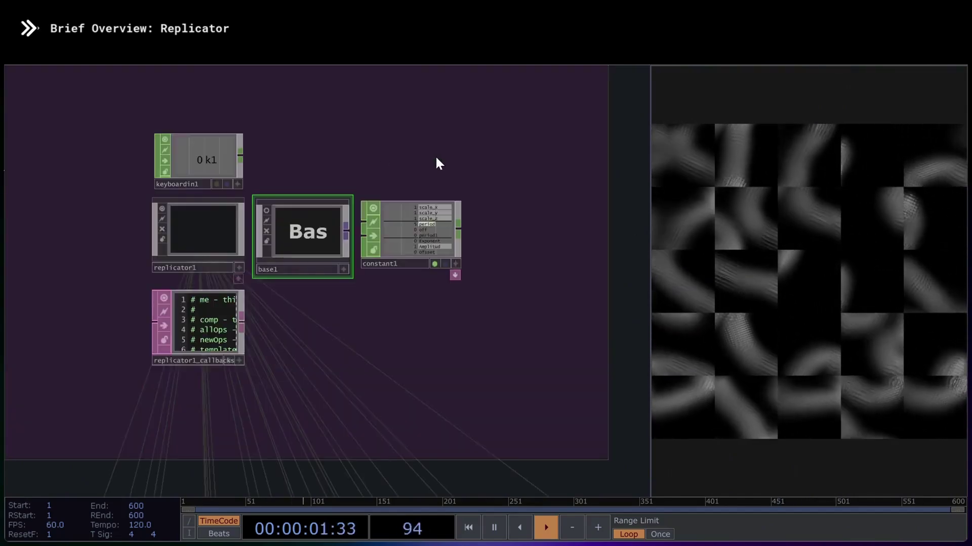
# Frame the Clones group and examine the replicated base components.
pyautogui.click(167, 315)
pyautogui.hotkey('shift', 'h')
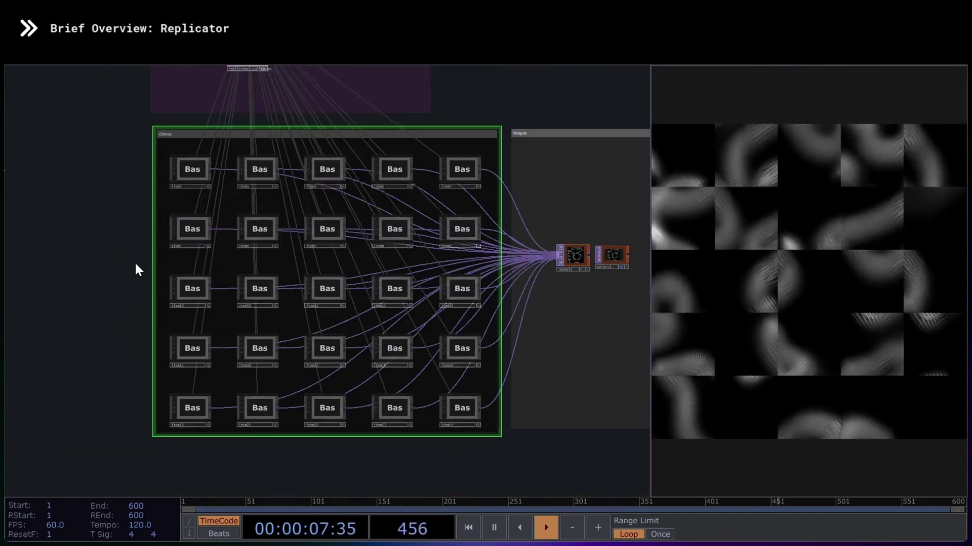
pyautogui.scroll(-3, 131, 258)
# Frame the Output group, inspect the layout1 operator that collects the clones, and return to the full network overview.
pyautogui.click(486, 166)
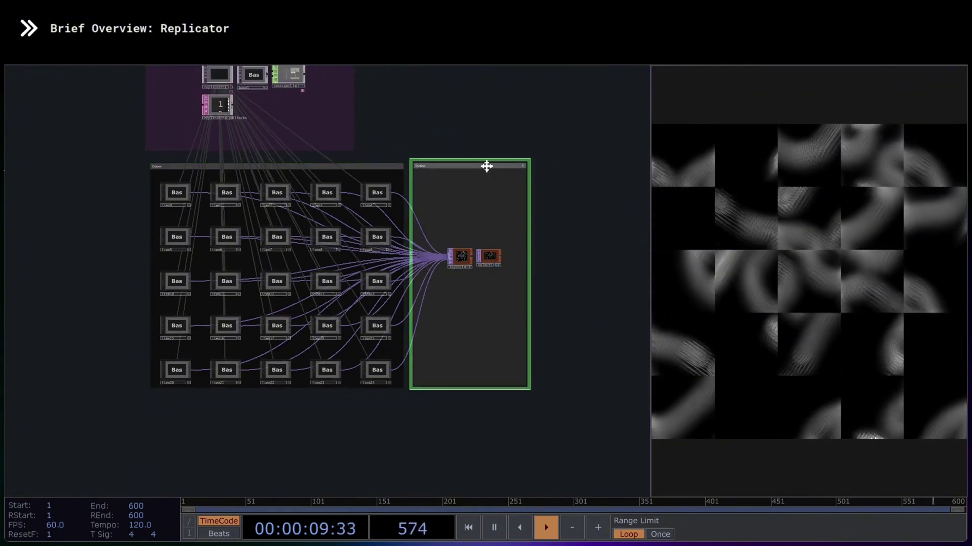
pyautogui.hotkey('shift', 'h')
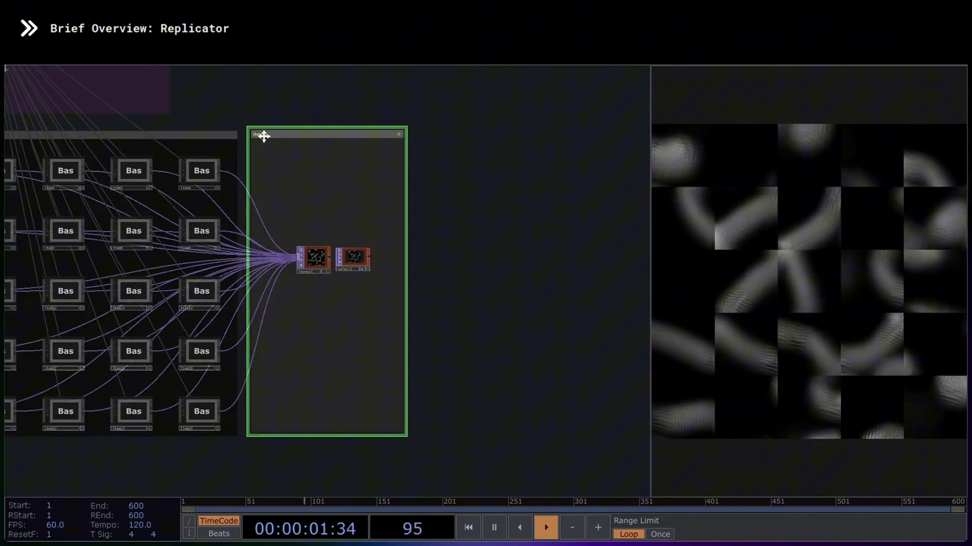
pyautogui.scroll(5, 299, 251)
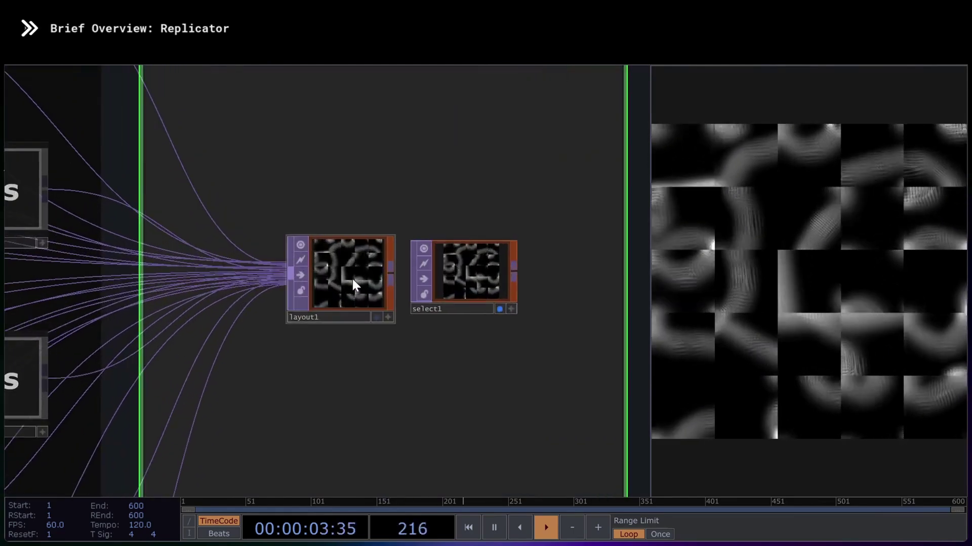
pyautogui.click(340, 266)
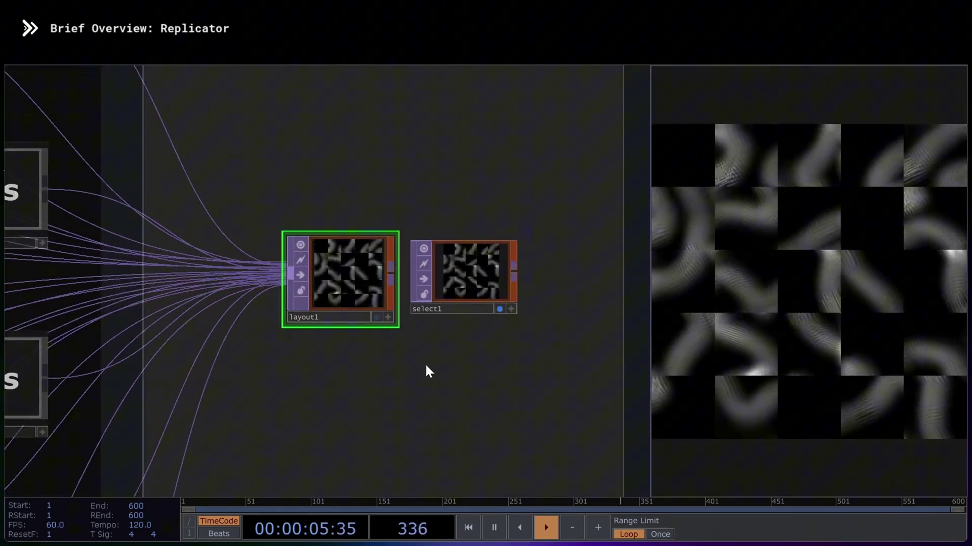
pyautogui.scroll(-5, 383, 361)
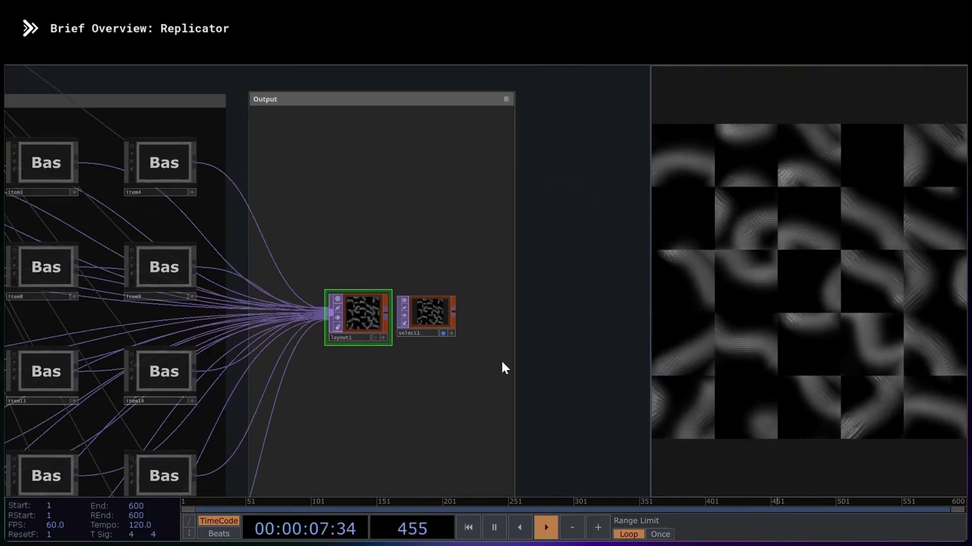
pyautogui.scroll(-6, 568, 357)
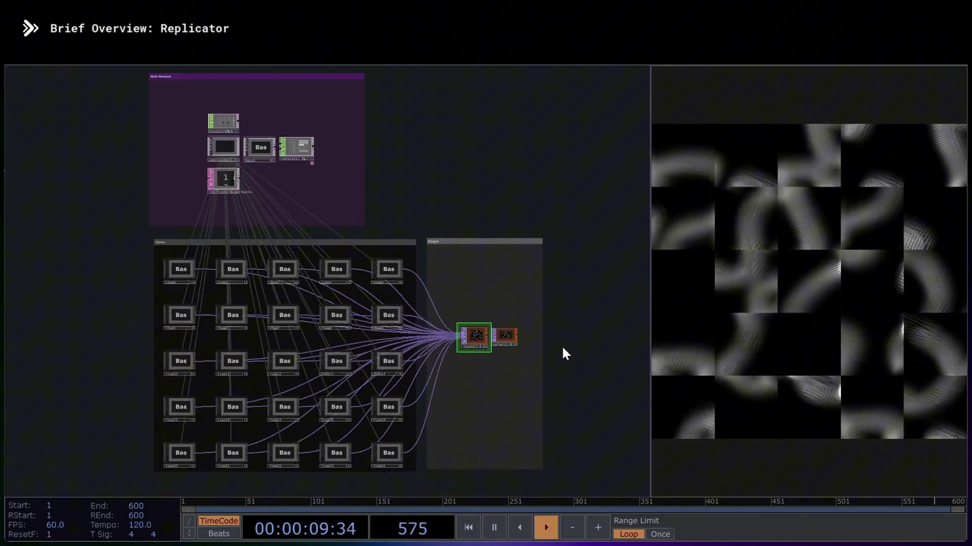
# Show the parameters of replicator1 in the Main Network group and assign base1 as its Master Operator.
pyautogui.hotkey('shift', 'h')
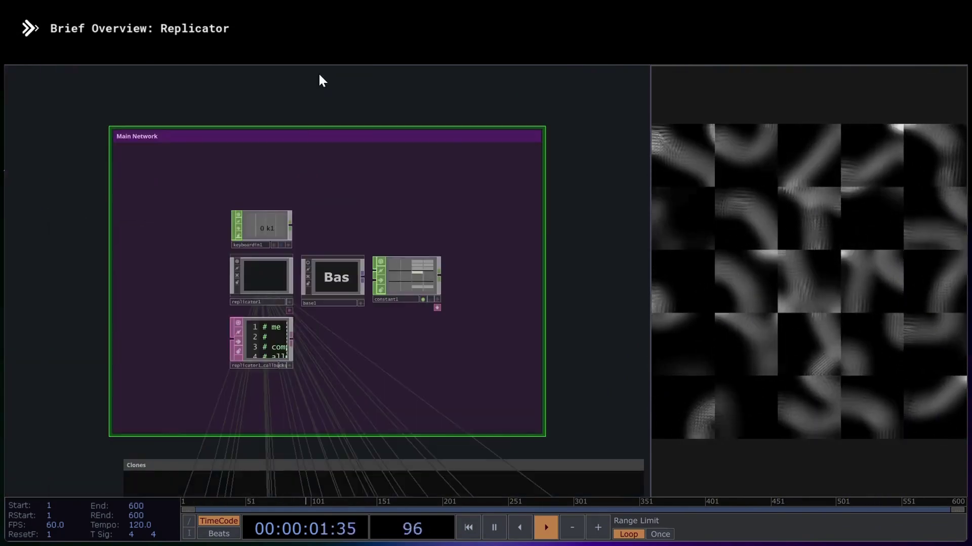
pyautogui.click(254, 278)
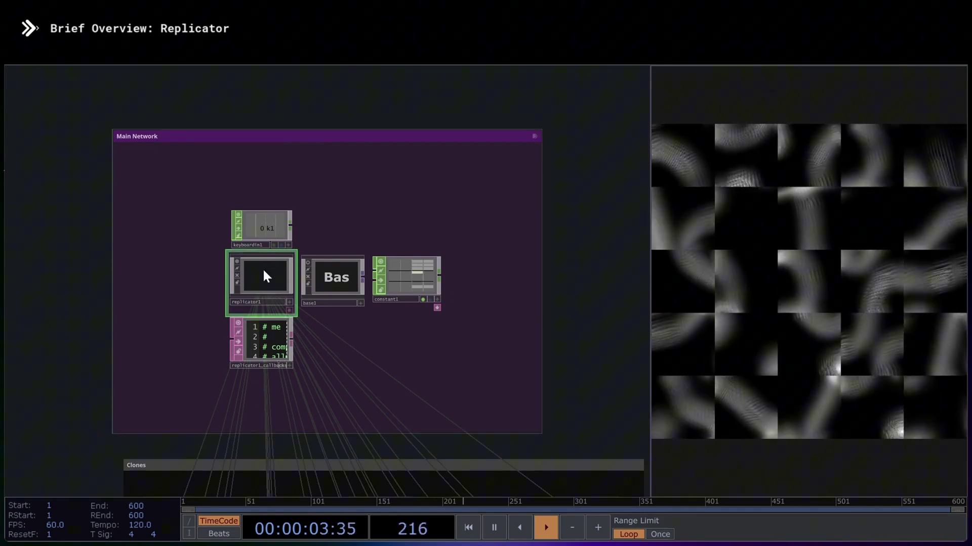
pyautogui.press('p')
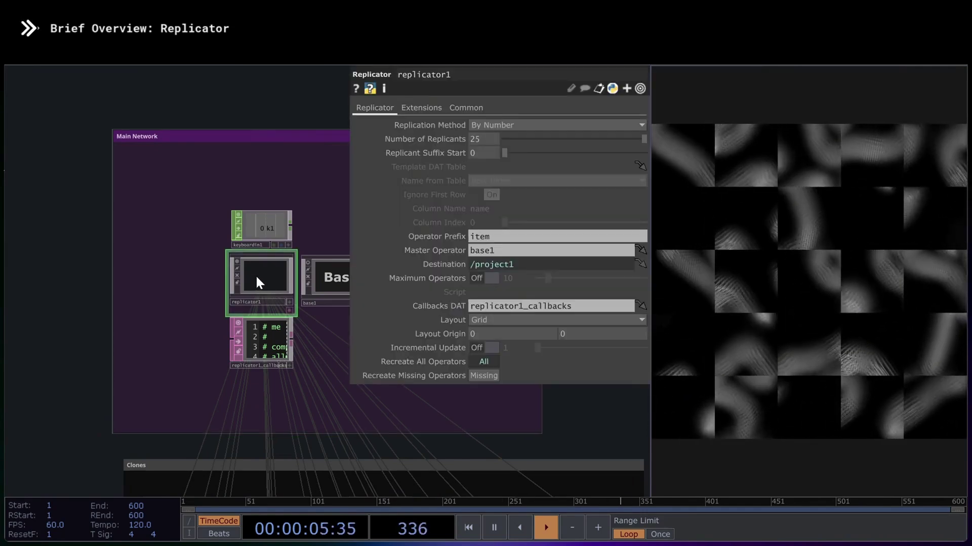
pyautogui.moveTo(327, 121); pyautogui.dragTo(202, 117)
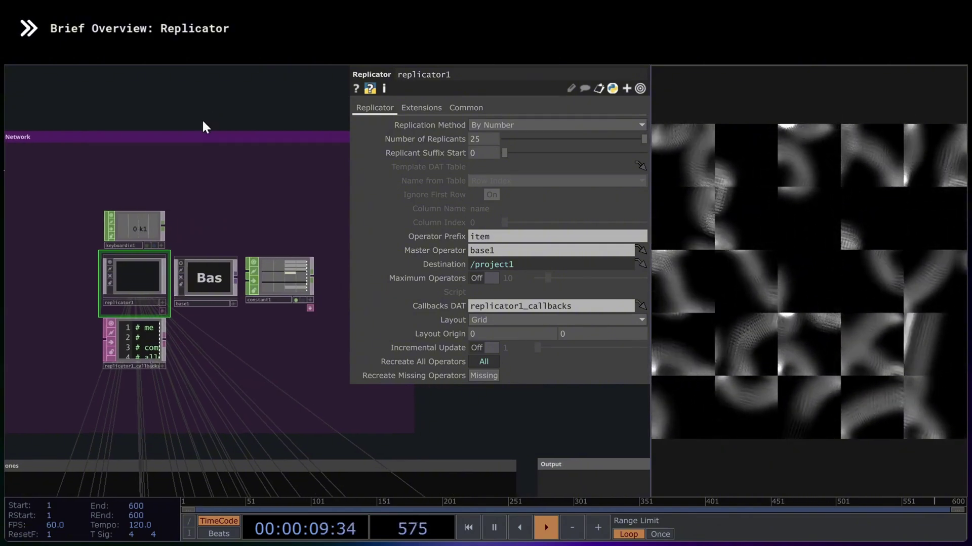
pyautogui.moveTo(202, 281); pyautogui.dragTo(490, 252)
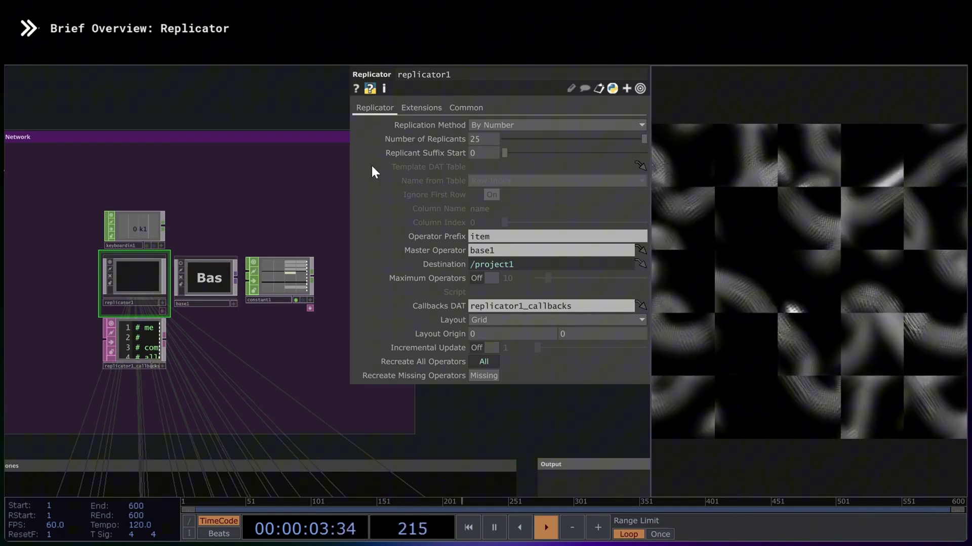
# Set replicator1's Number of Replicants to 16, and restore it to 25.
pyautogui.click(467, 139)
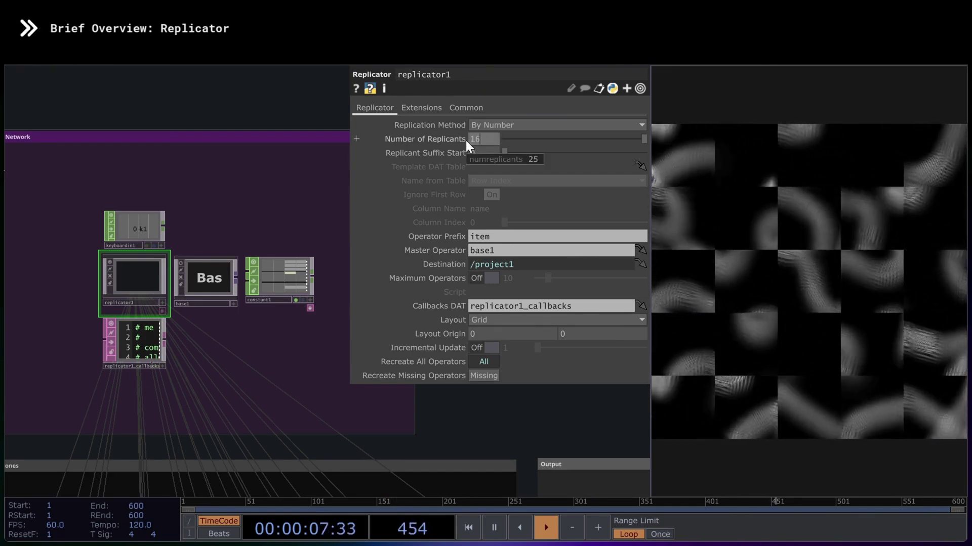
pyautogui.write('16')
pyautogui.press('Return')
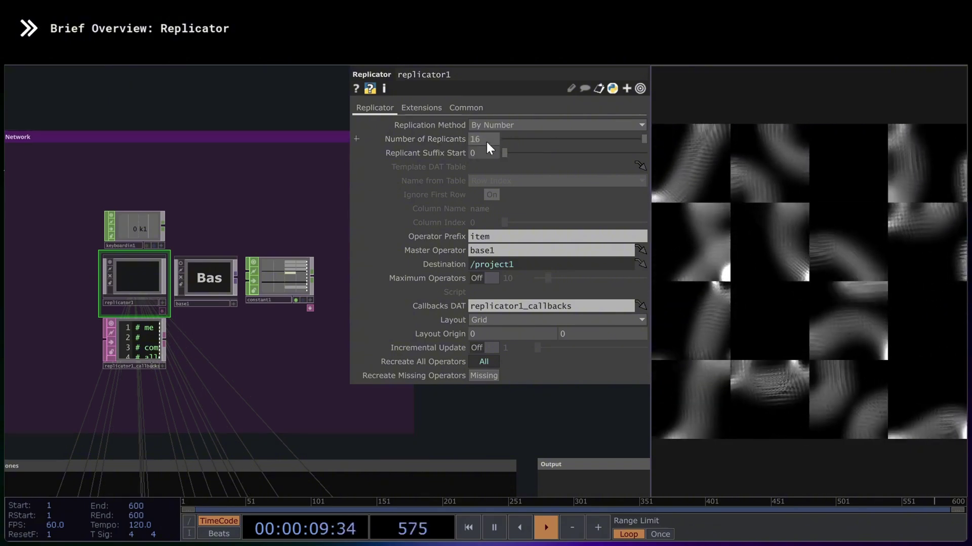
pyautogui.click(456, 138)
pyautogui.write('25')
pyautogui.press('Return')
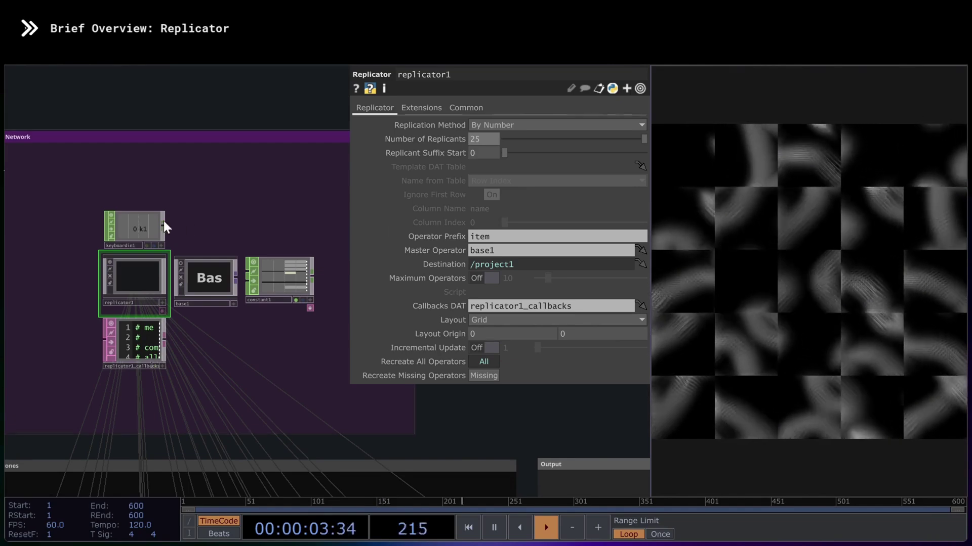
# With all the clones in view, undo and redo the last change to the number of replicants.
pyautogui.scroll(-4, 131, 210)
pyautogui.scroll(-3, 131, 210)
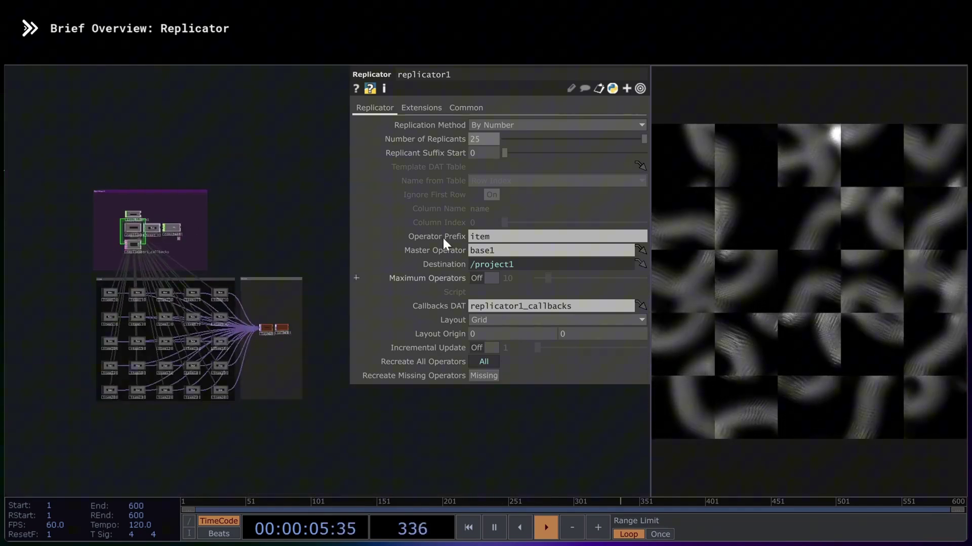
pyautogui.hotkey('ctrl', 'z')
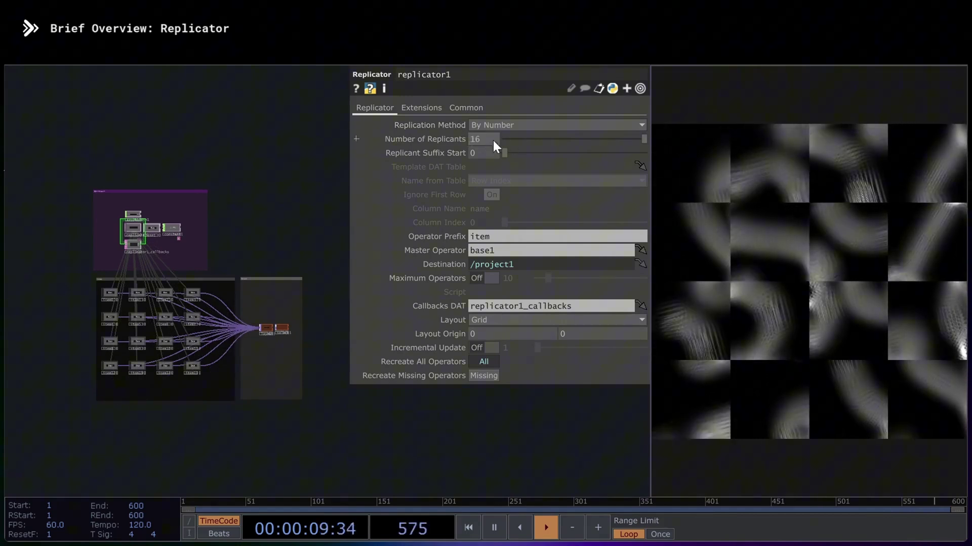
pyautogui.hotkey('ctrl', 'y')
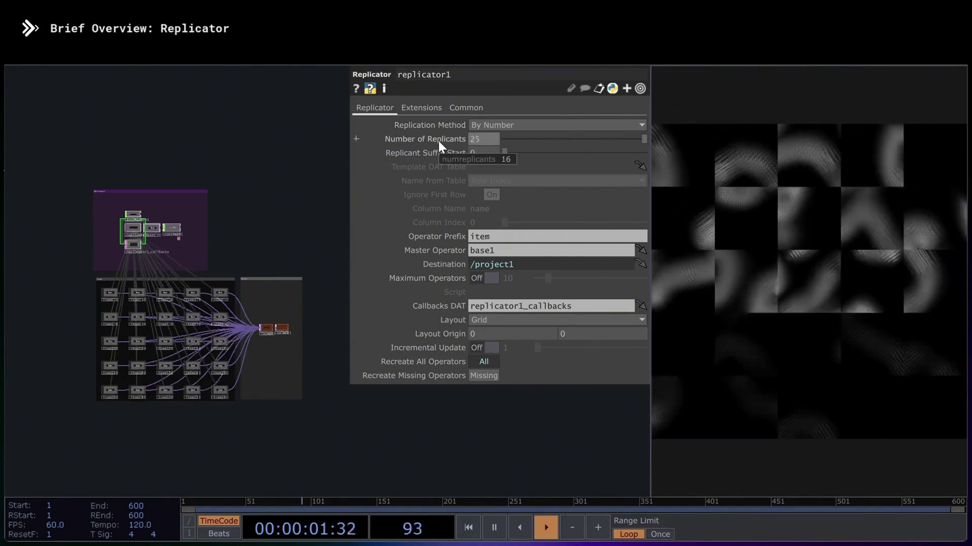
# Review the layout1 operator's parameters in the Output group and keep its Align option on Grid Rows.
pyautogui.scroll(5, 278, 316)
pyautogui.click(281, 314)
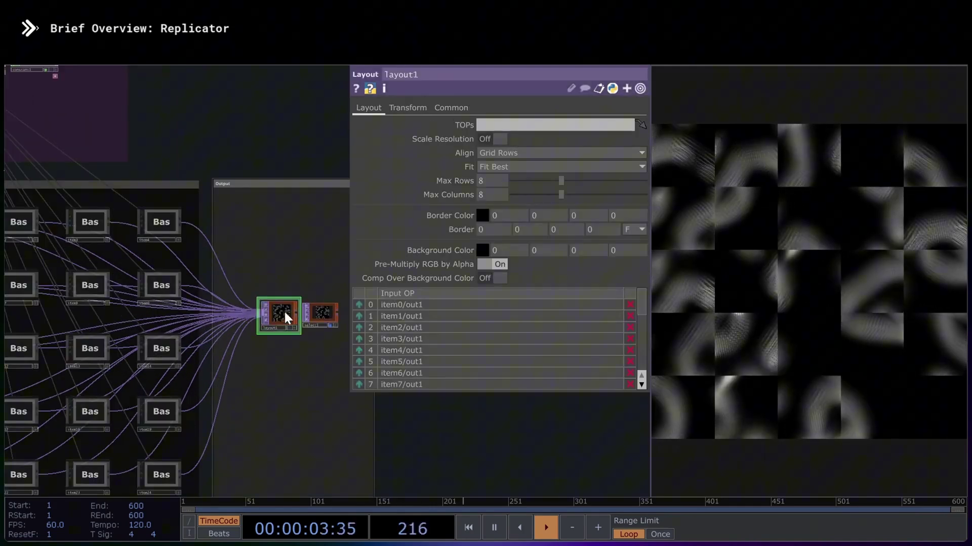
pyautogui.click(500, 152)
pyautogui.click(495, 229)
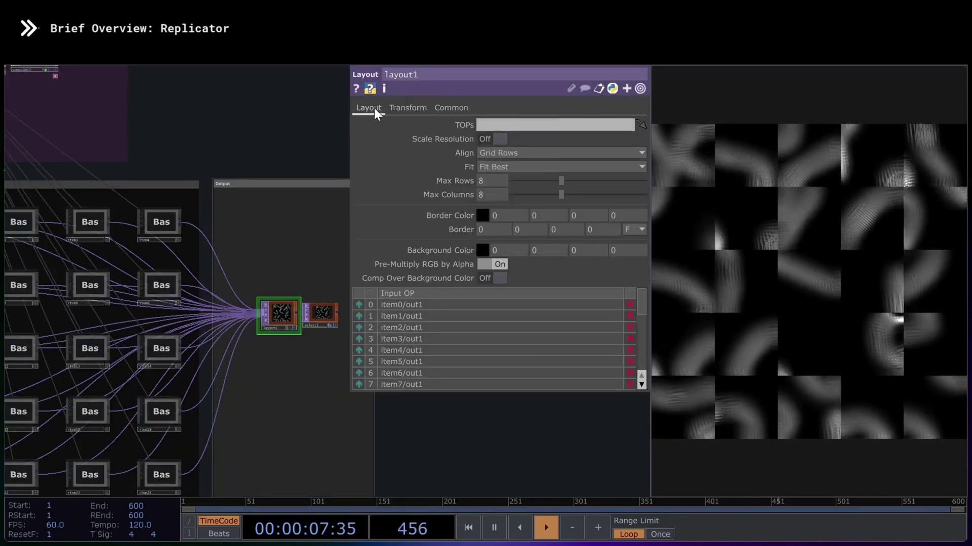
pyautogui.scroll(-3, 304, 157)
pyautogui.scroll(5, 114, 123)
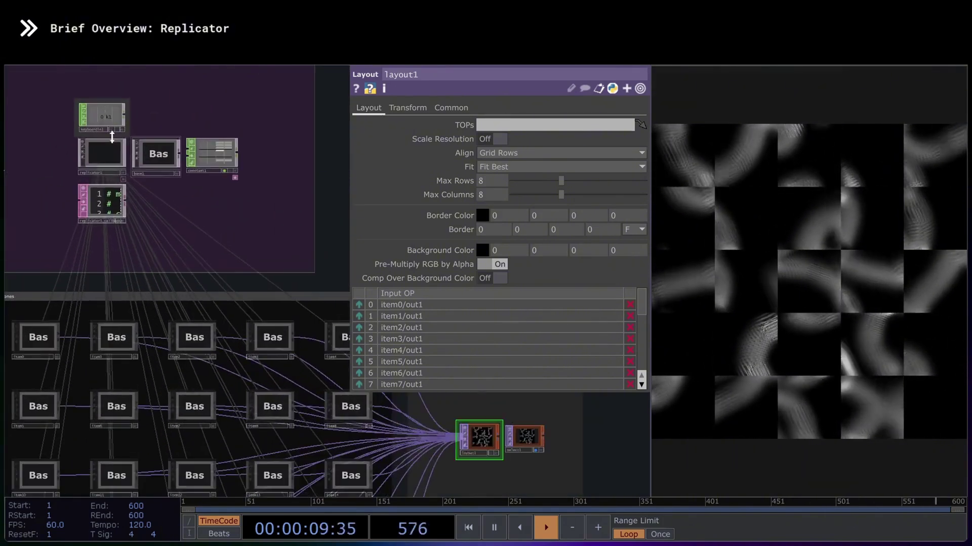
# Set the Layout option of replicator1 to Horizontal.
pyautogui.click(153, 158)
pyautogui.click(115, 156)
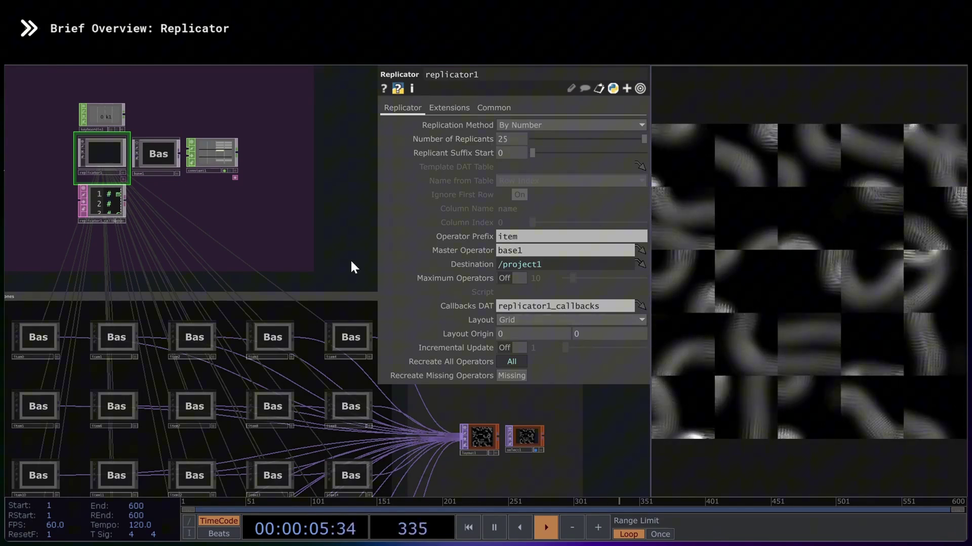
pyautogui.scroll(-3, 350, 260)
pyautogui.click(538, 320)
pyautogui.click(514, 345)
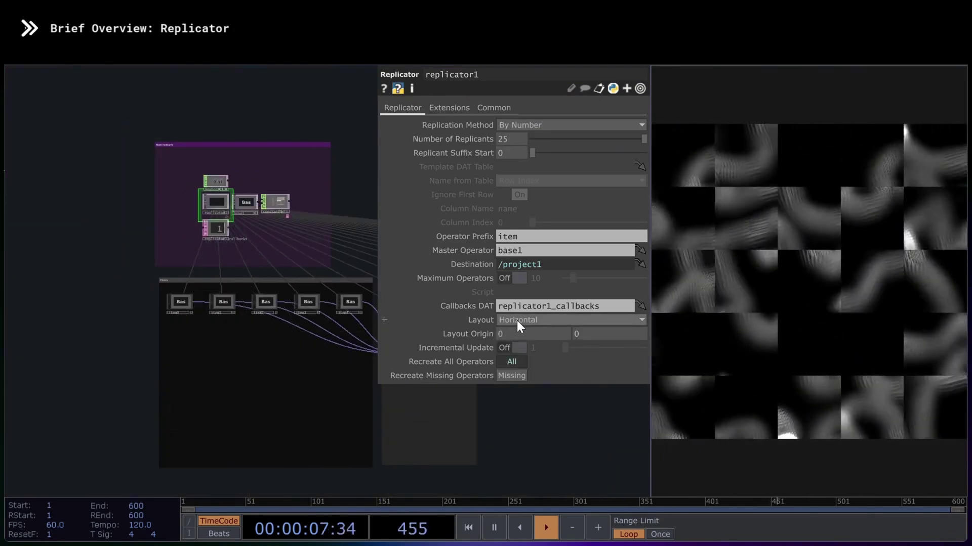
# Switch replicator1's Layout option to Vertical and back to Grid.
pyautogui.click(517, 320)
pyautogui.click(513, 359)
pyautogui.click(522, 362)
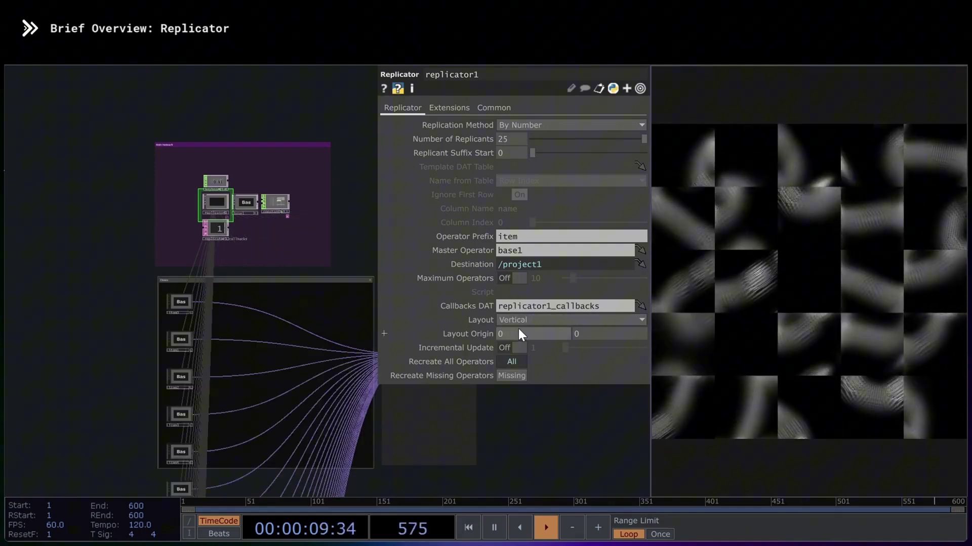
pyautogui.click(508, 371)
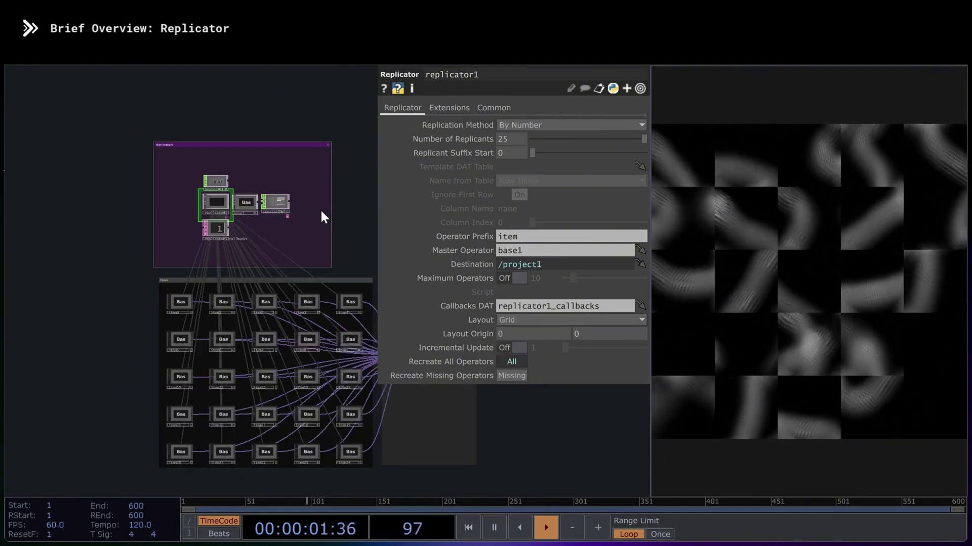
# Set replicator1's Number of Replicants to 16.
pyautogui.scroll(3, 220, 184)
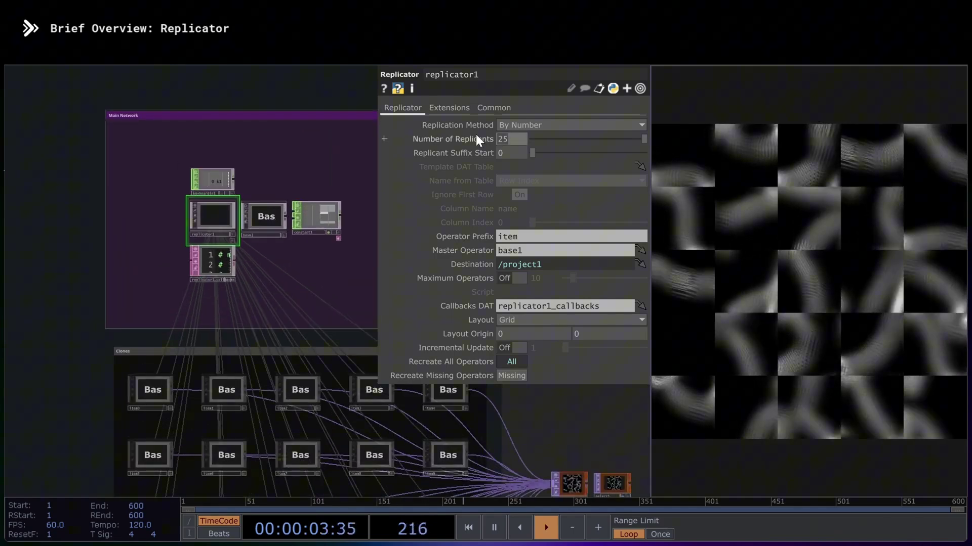
pyautogui.write('16')
pyautogui.press('Return')
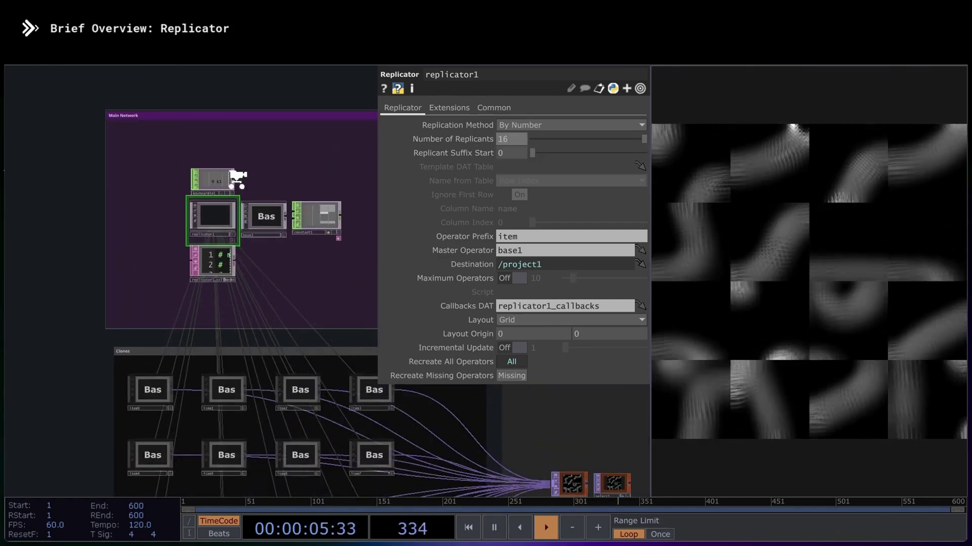
# Make keyboardin1's viewer active and trigger its key 1 channel repeatedly while replicator1 is selected.
pyautogui.scroll(4, 232, 181)
pyautogui.click(174, 170)
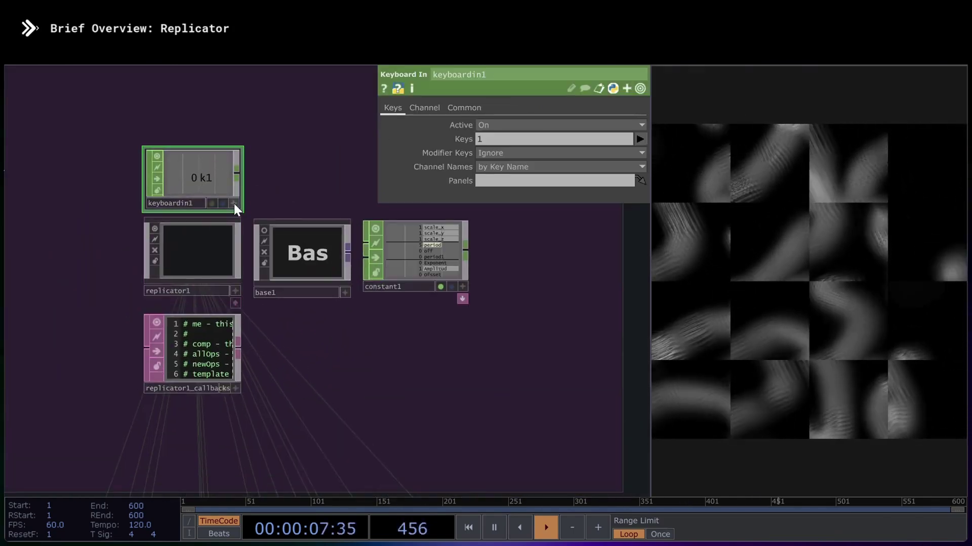
pyautogui.click(201, 249)
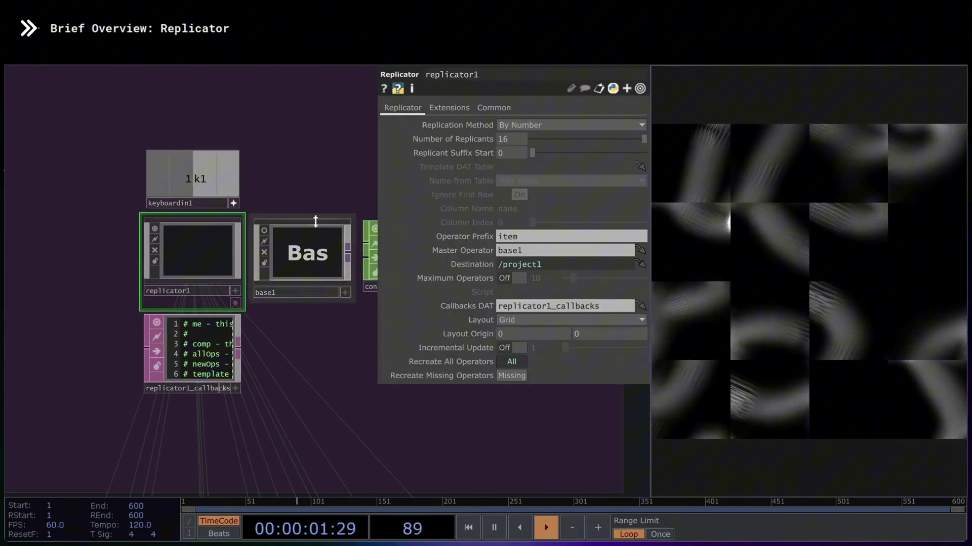
pyautogui.press('1')
pyautogui.press('1')
pyautogui.press('1')
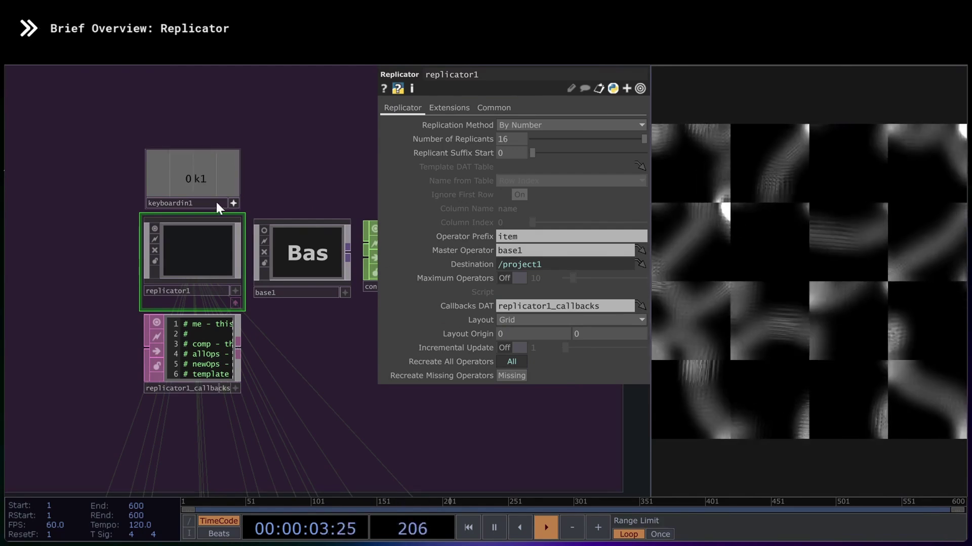
# Inside base1, point select1's TOP reference to level1, switch it back to transform1, and return to the parent network.
pyautogui.click(281, 255)
pyautogui.hotkey('alt', ']')
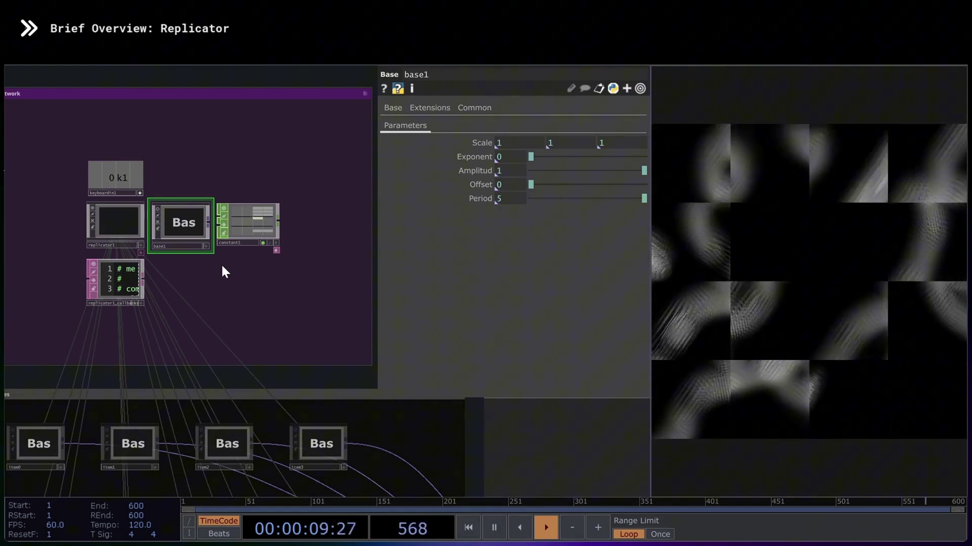
pyautogui.doubleClick(178, 225)
pyautogui.scroll(-5, 396, 400)
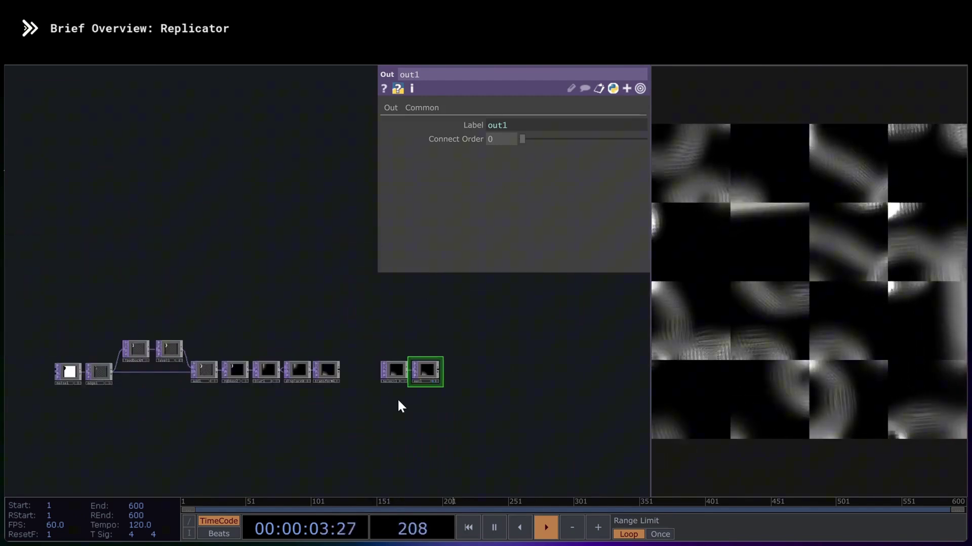
pyautogui.scroll(3, 375, 402)
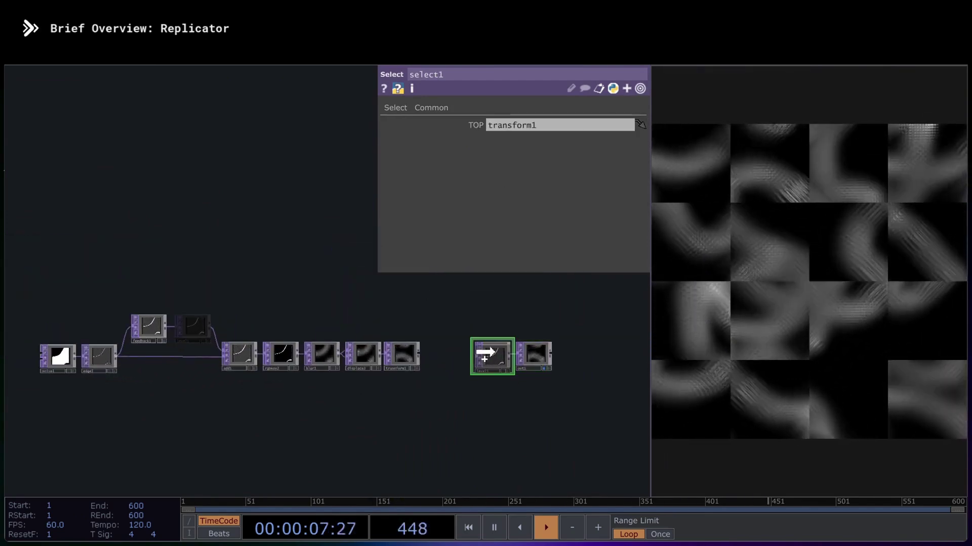
pyautogui.moveTo(485, 352); pyautogui.dragTo(494, 352)
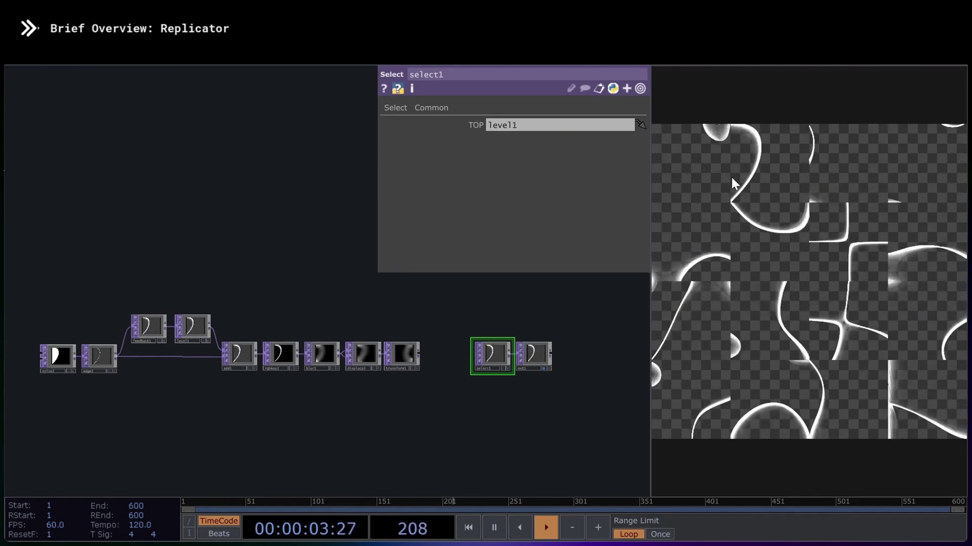
pyautogui.moveTo(403, 354); pyautogui.dragTo(478, 354)
pyautogui.press('u')
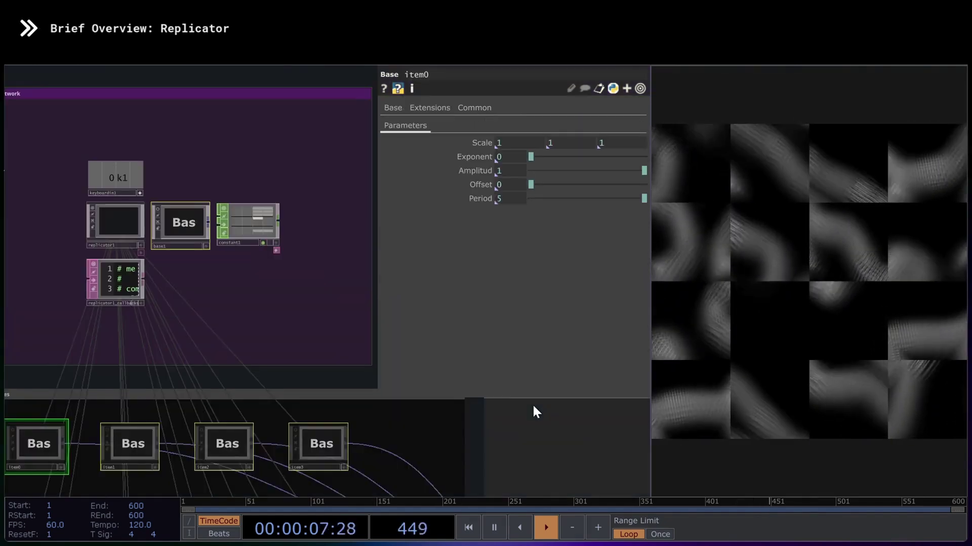
# Hide the parameter window and examine the channels of constant1 beside base1.
pyautogui.scroll(-3, 472, 420)
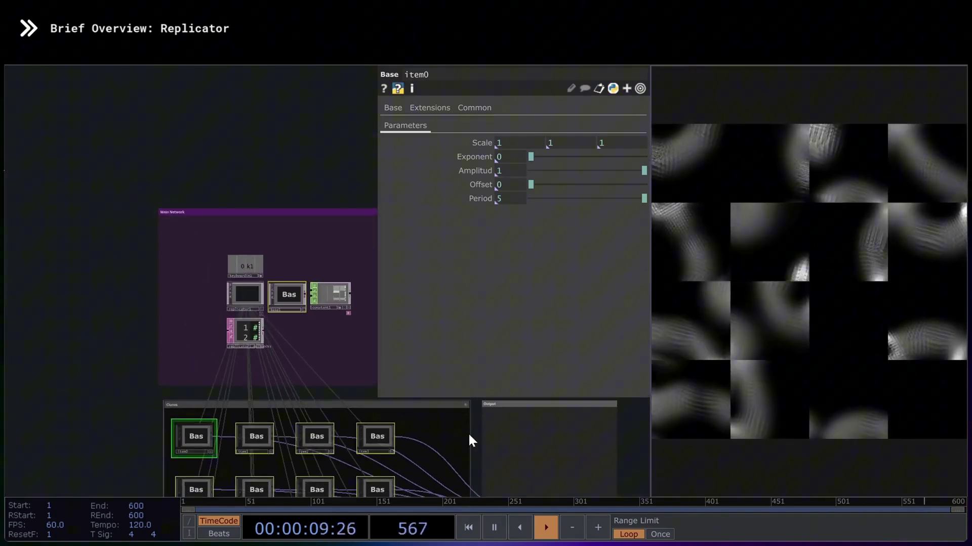
pyautogui.press('p')
pyautogui.click(287, 296)
pyautogui.scroll(5, 306, 298)
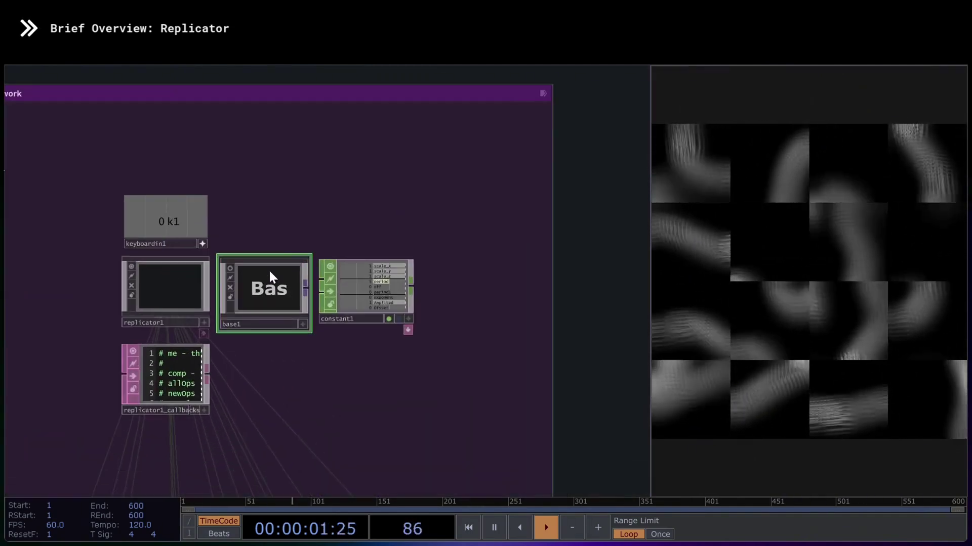
pyautogui.click(377, 288)
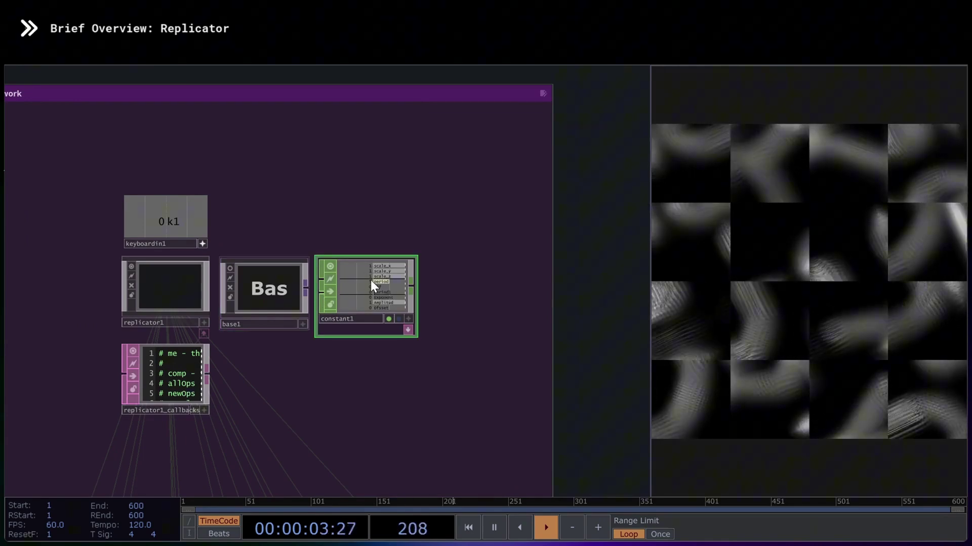
pyautogui.scroll(2, 356, 303)
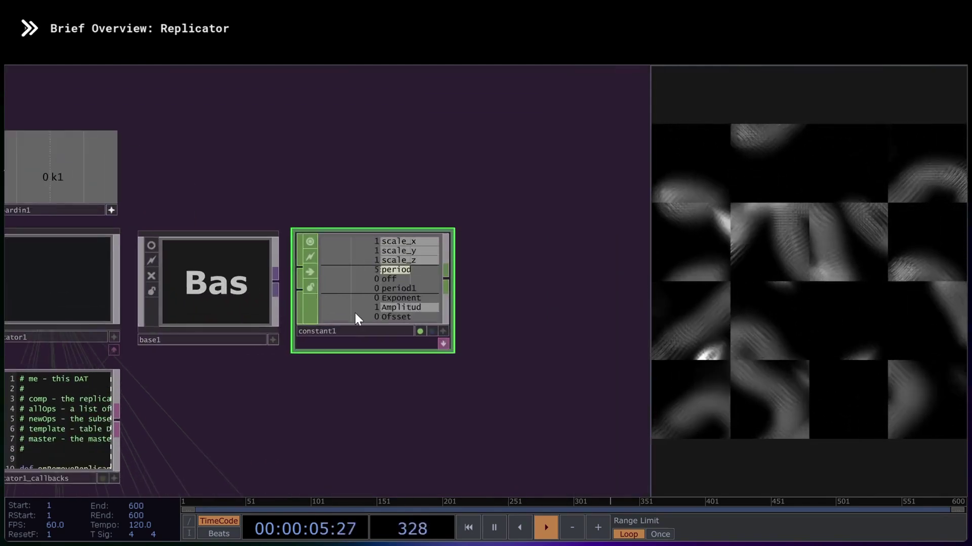
pyautogui.scroll(-2, 354, 313)
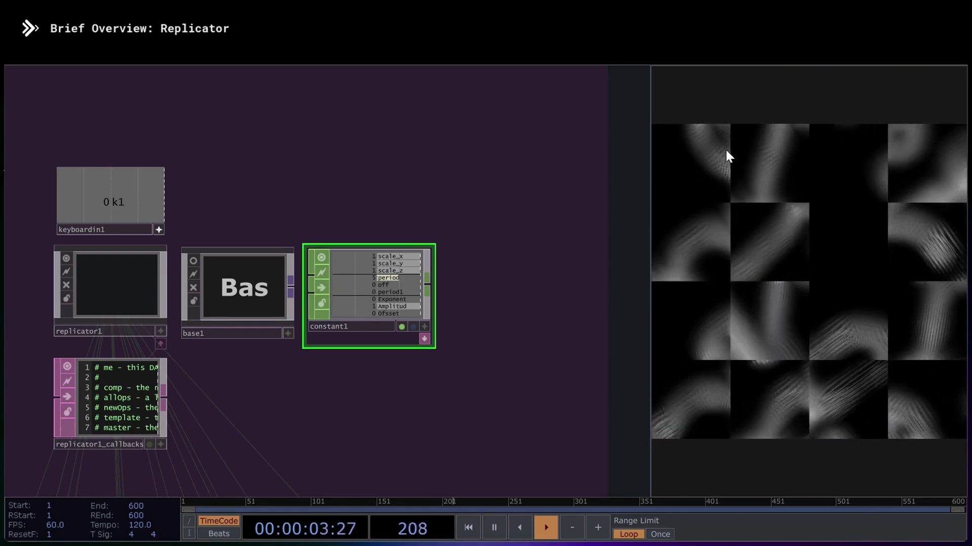
# Compare the clones item0, item1 and item2 with the constant1 operator in the Main Network group.
pyautogui.scroll(-5, 326, 208)
pyautogui.click(216, 367)
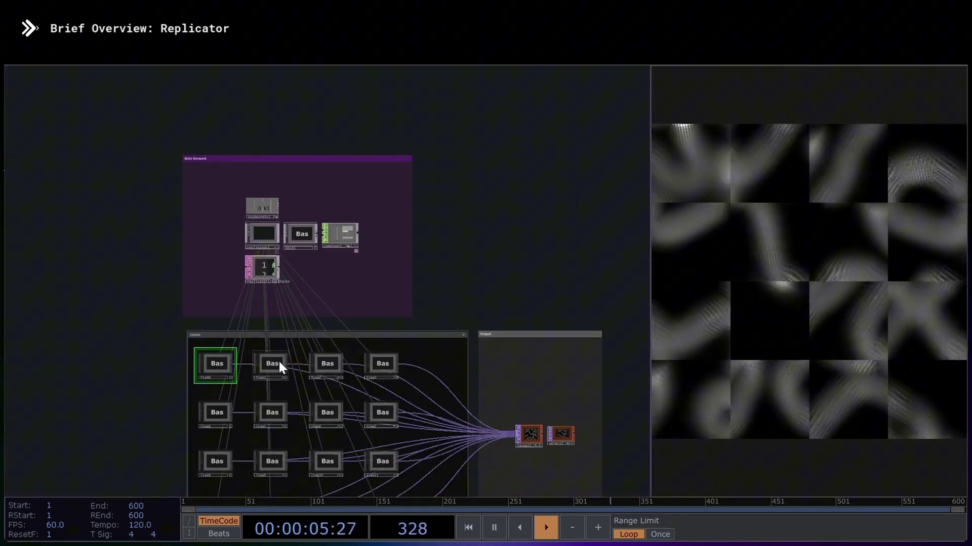
pyautogui.click(276, 362)
pyautogui.click(328, 365)
pyautogui.scroll(3, 333, 237)
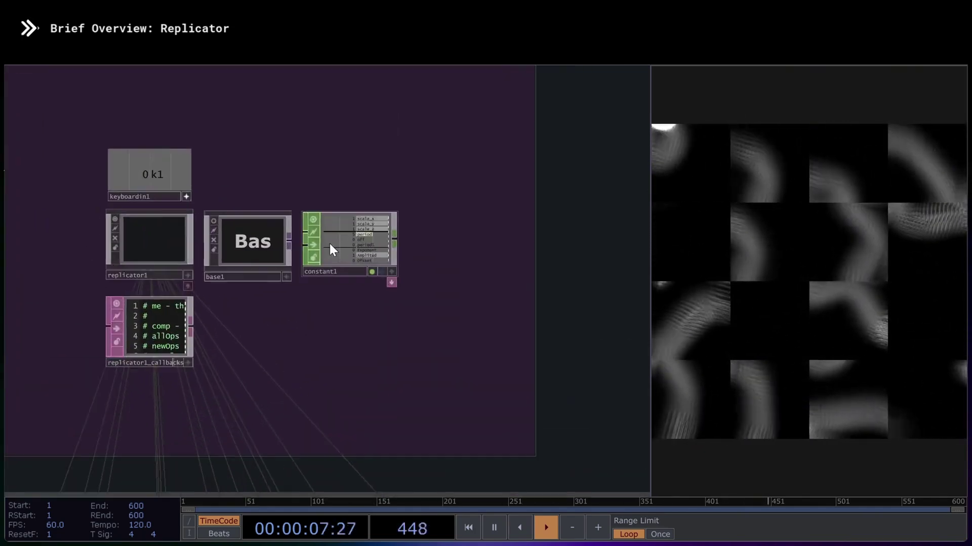
pyautogui.scroll(-2, 329, 244)
# Inspect the parameters of noise1 inside item0, including its Seed expression, and return to the parent network.
pyautogui.doubleClick(193, 403)
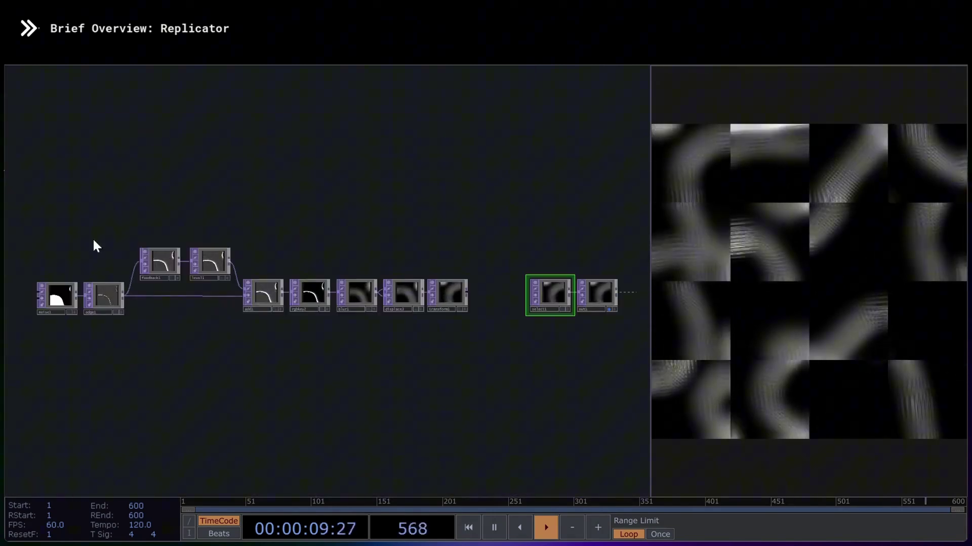
pyautogui.click(52, 298)
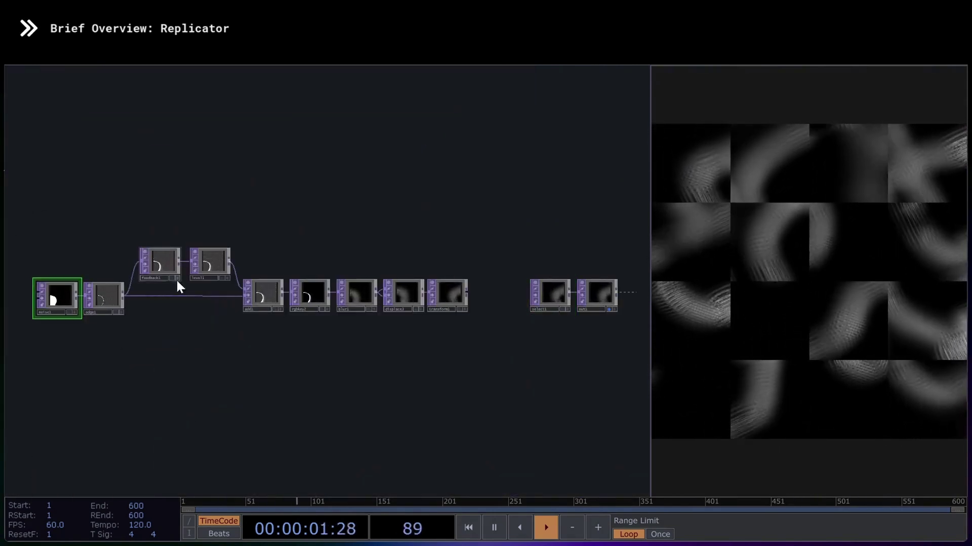
pyautogui.press('p')
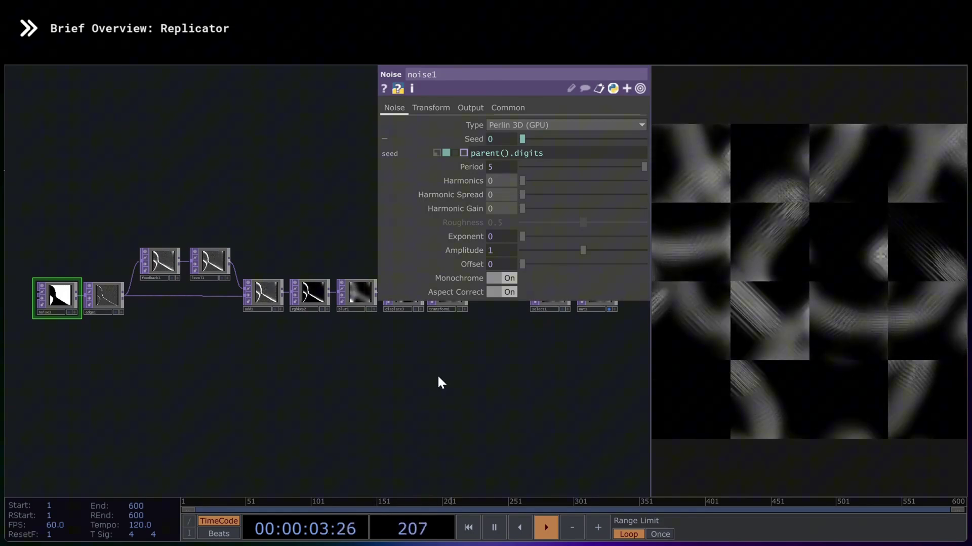
pyautogui.press('p')
pyautogui.press('u')
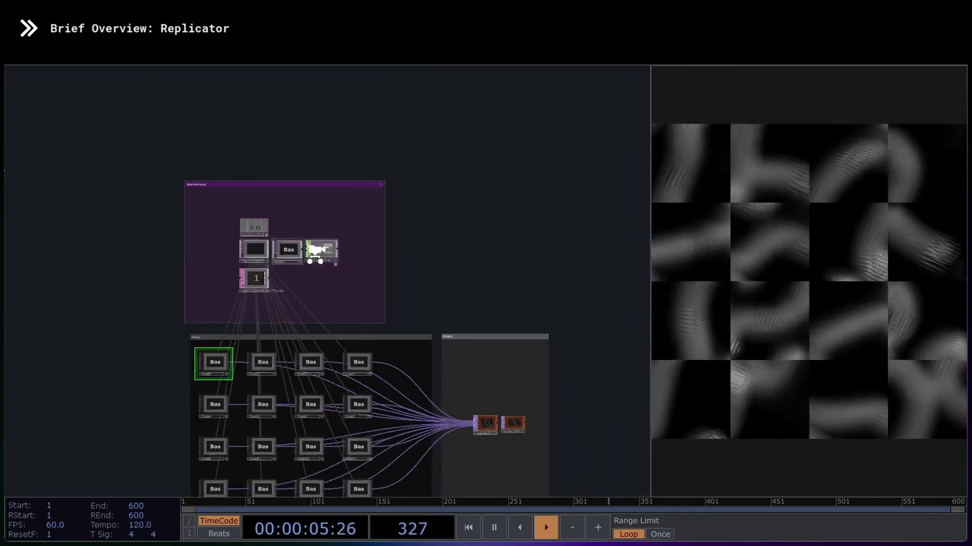
# Show constant1's parameters and set its period channel to 10.
pyautogui.scroll(3, 316, 242)
pyautogui.scroll(3, 317, 242)
pyautogui.click(357, 249)
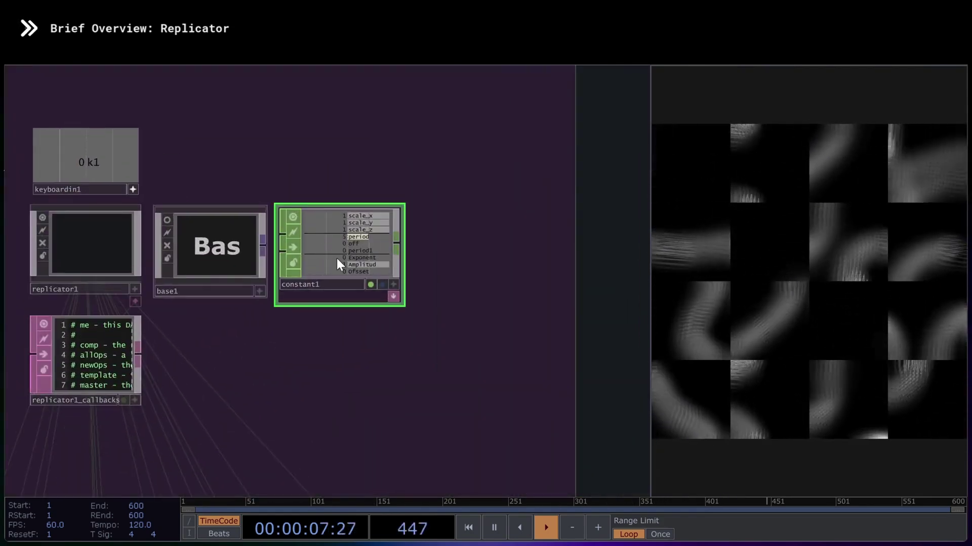
pyautogui.press('p')
pyautogui.moveTo(517, 361); pyautogui.dragTo(454, 398)
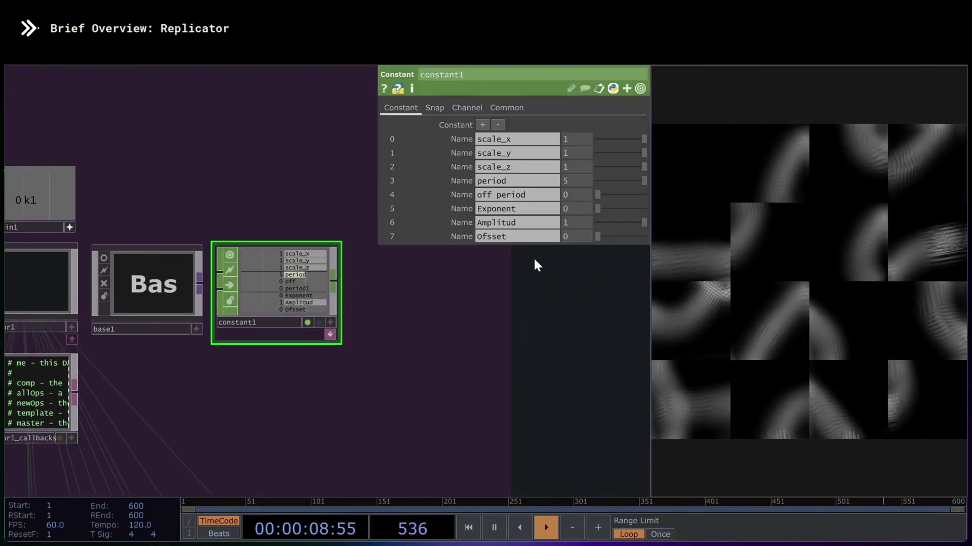
pyautogui.click(576, 180)
pyautogui.write('10')
pyautogui.press('Return')
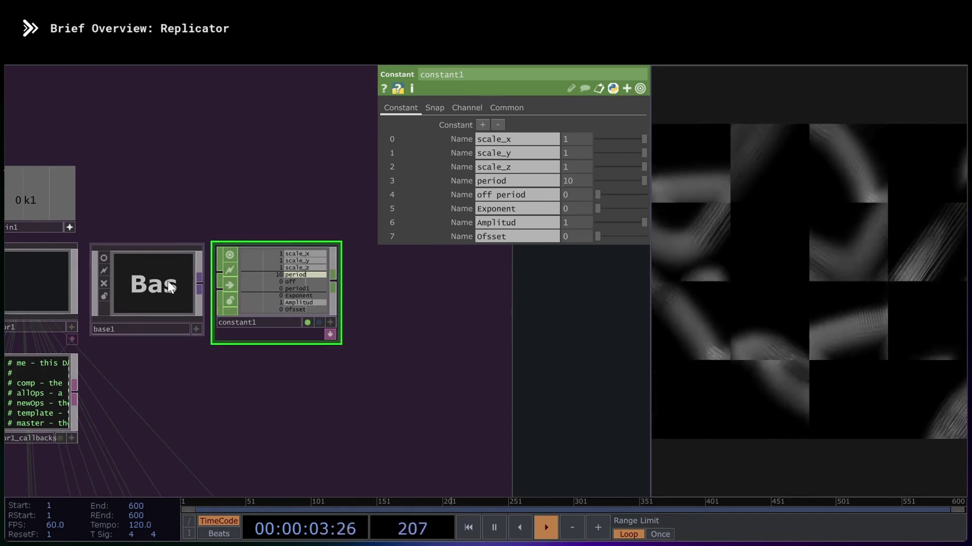
# Start linking constant1's period channel to base1's Period as a CHOP reference, and cancel the assignment.
pyautogui.click(330, 324)
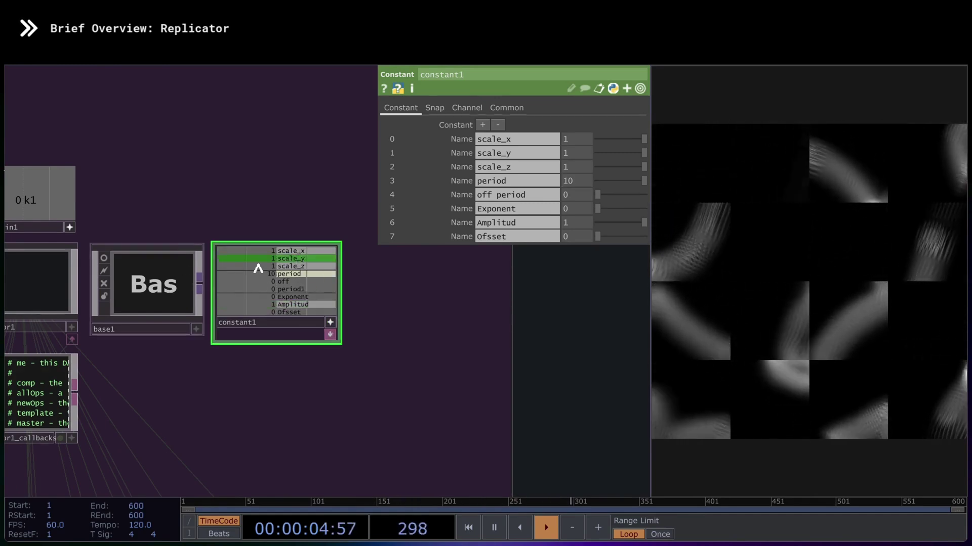
pyautogui.click(177, 277)
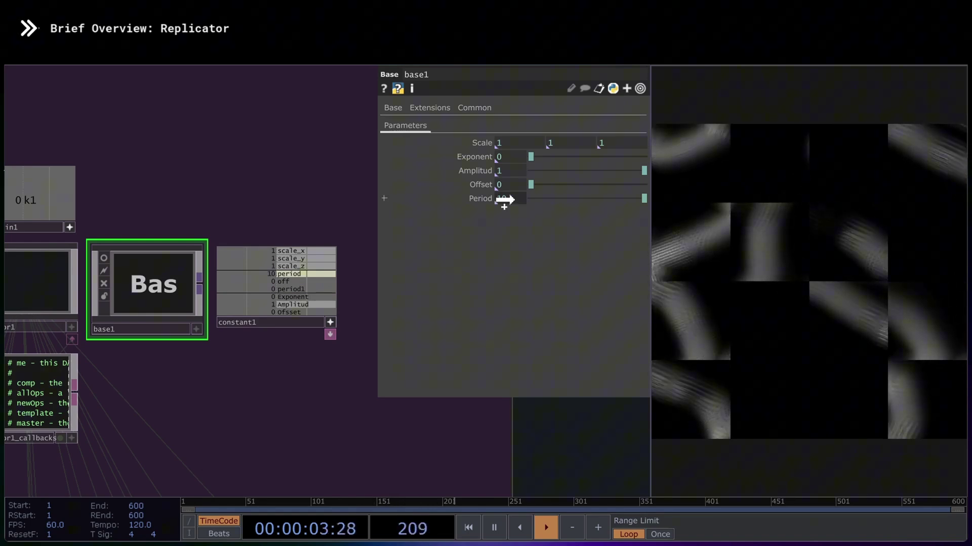
pyautogui.moveTo(505, 199); pyautogui.dragTo(515, 200)
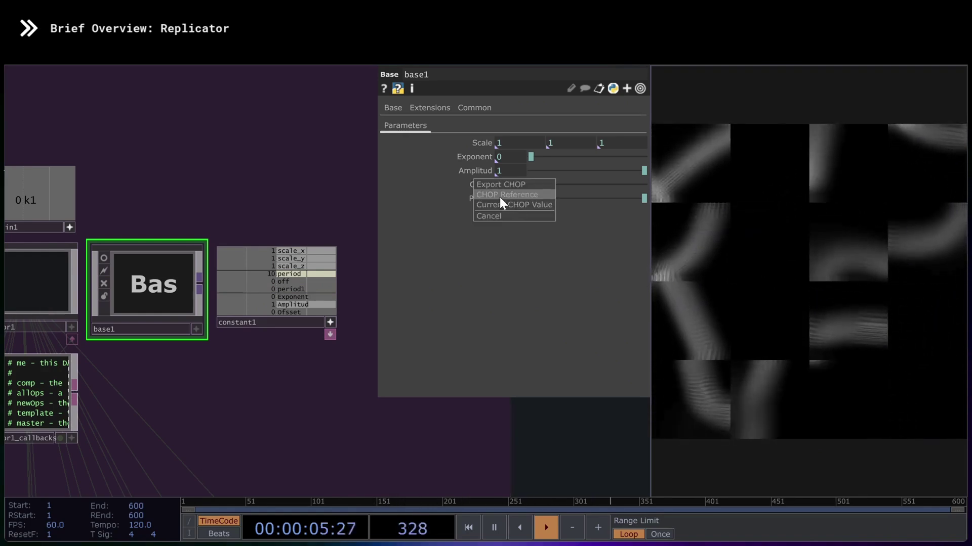
pyautogui.click(493, 318)
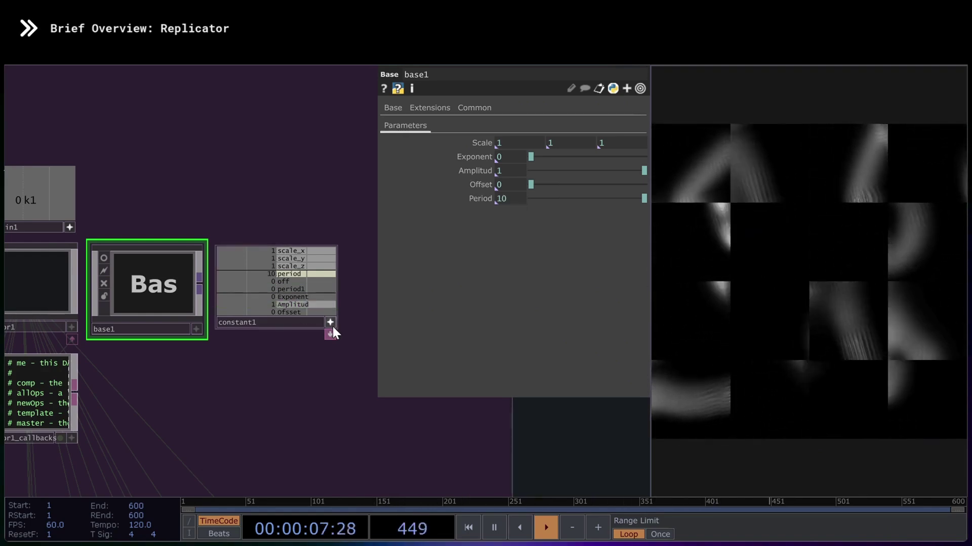
# Review the custom parameters of the item0 clone, including its Period.
pyautogui.scroll(-1, 367, 329)
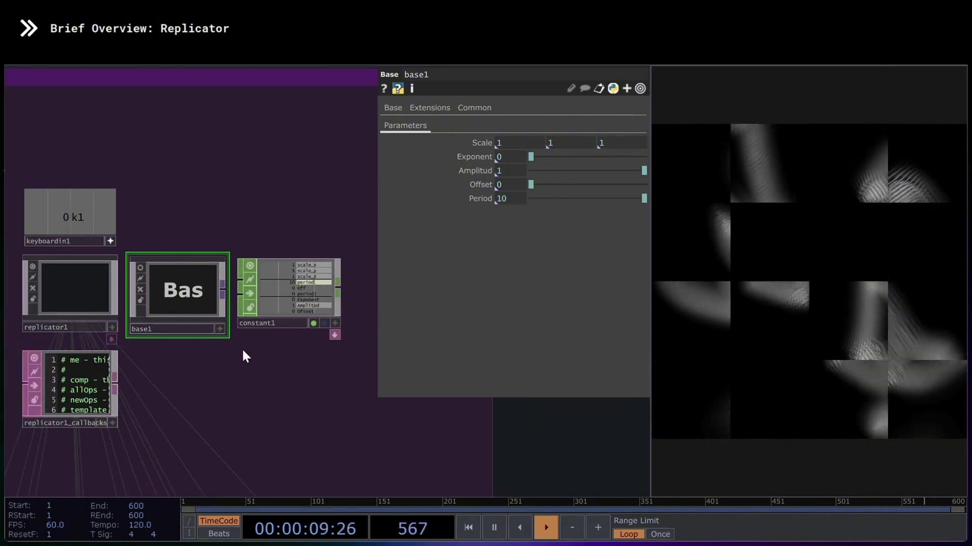
pyautogui.scroll(-2, 263, 385)
pyautogui.moveTo(269, 399); pyautogui.dragTo(286, 221)
pyautogui.click(66, 366)
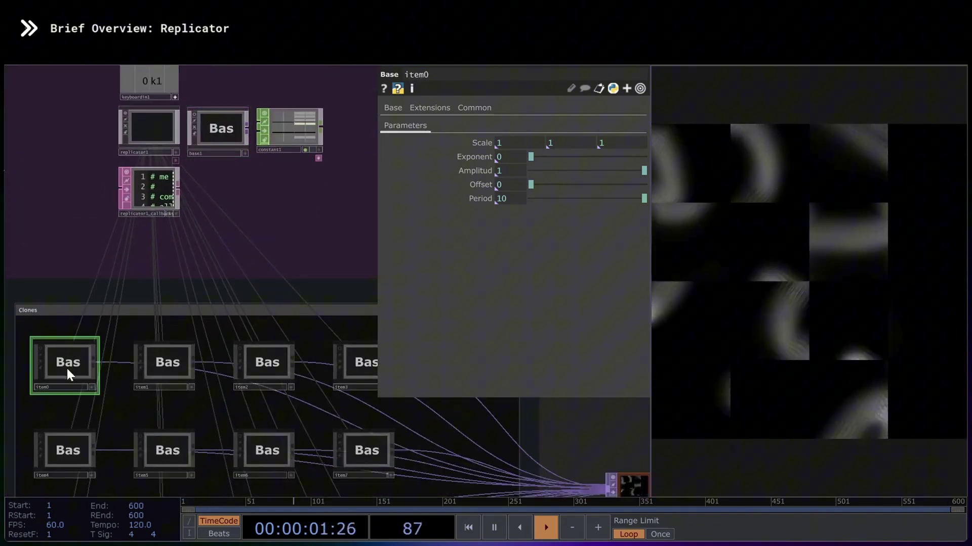
# Set constant1's period channel to 2 and hide the parameter window to view the whole network.
pyautogui.click(292, 133)
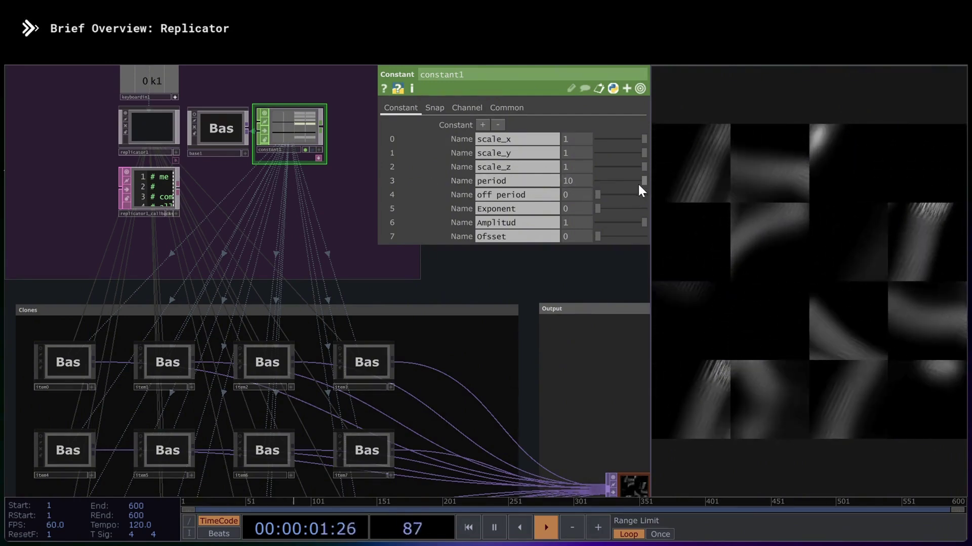
pyautogui.moveTo(639, 186)
pyautogui.mouseDown()
pyautogui.moveTo(608, 185)
pyautogui.moveTo(646, 184)
pyautogui.mouseUp()
pyautogui.moveTo(575, 178); pyautogui.dragTo(635, 168, button='middle')
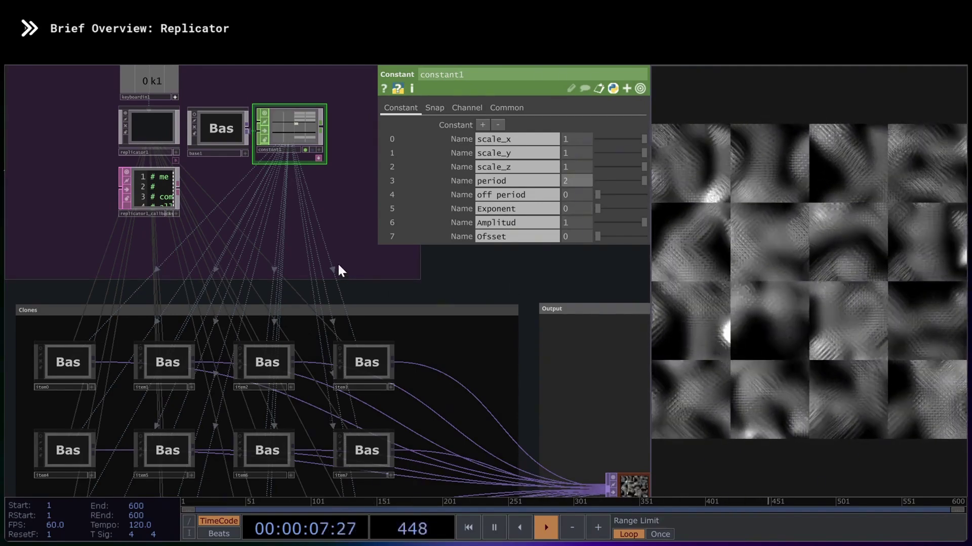
pyautogui.scroll(-1, 337, 262)
pyautogui.scroll(-5, 337, 263)
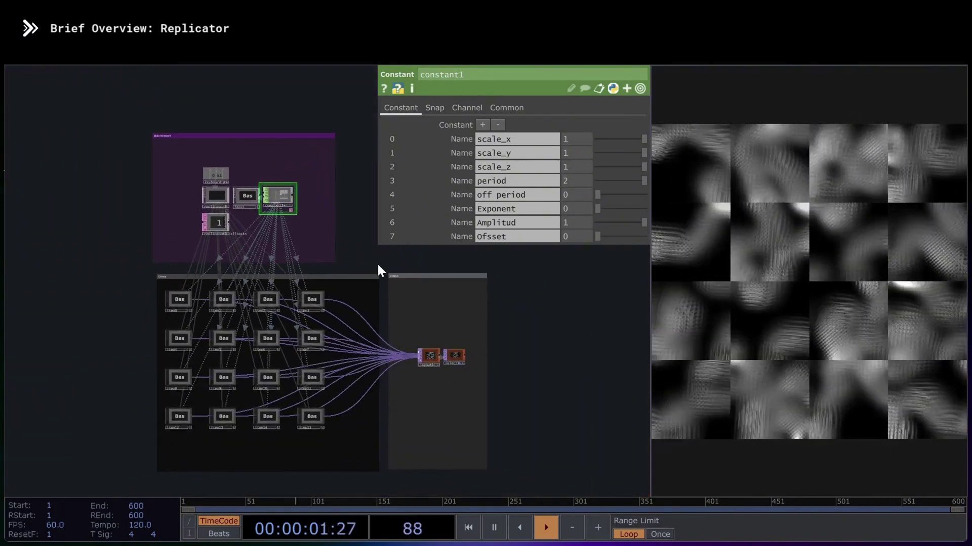
pyautogui.press('p')
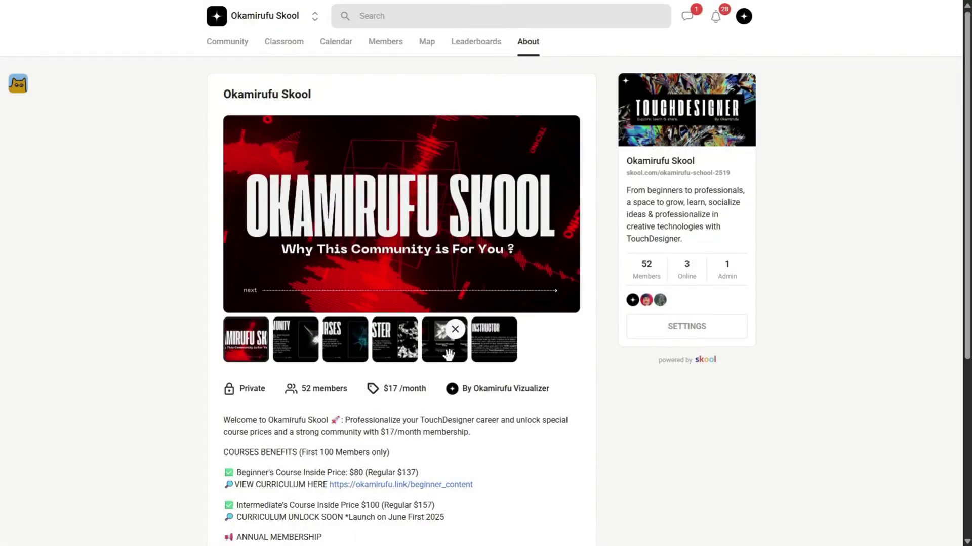
# Switch to the Okamirufu Skool About page and browse its slides from Community to Your Instructor.
pyautogui.click(283, 359)
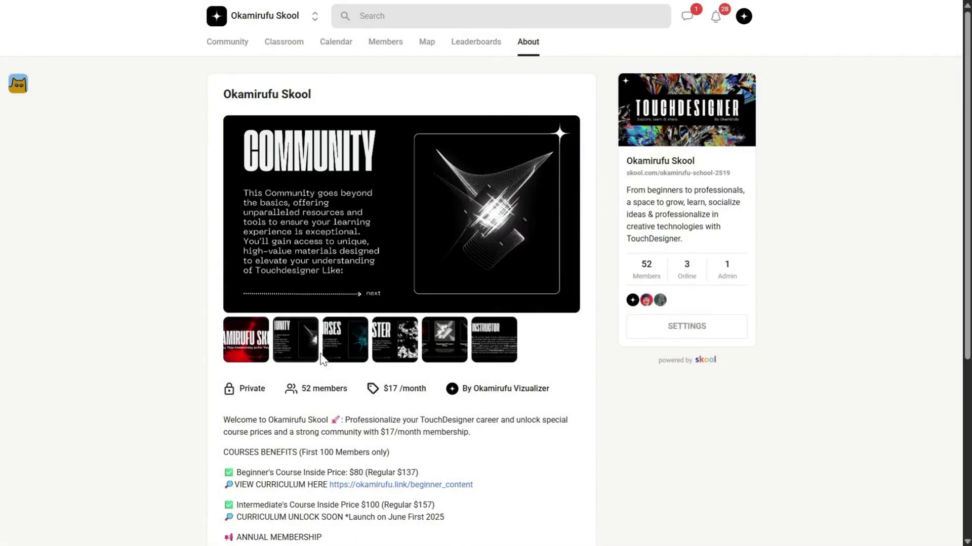
pyautogui.click(336, 350)
pyautogui.click(385, 350)
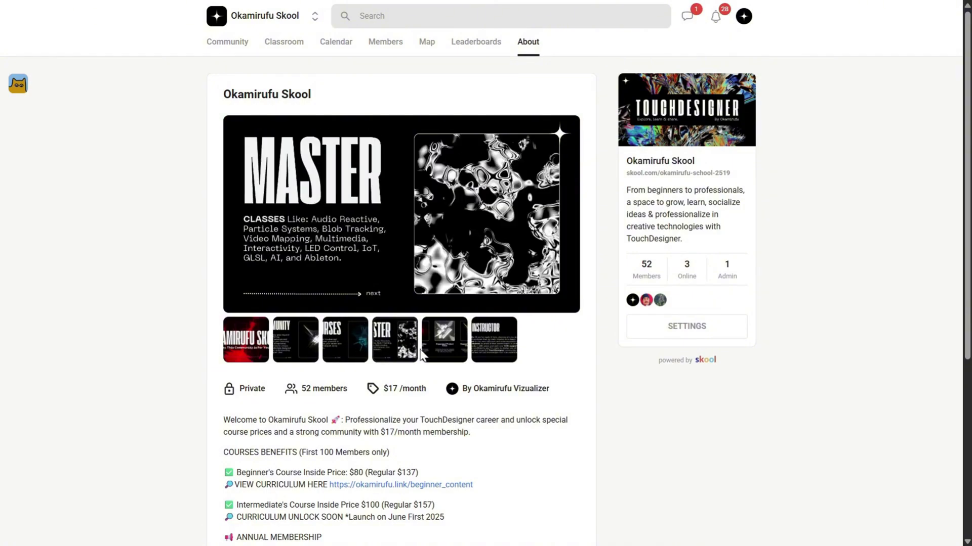
pyautogui.click(453, 350)
pyautogui.click(481, 353)
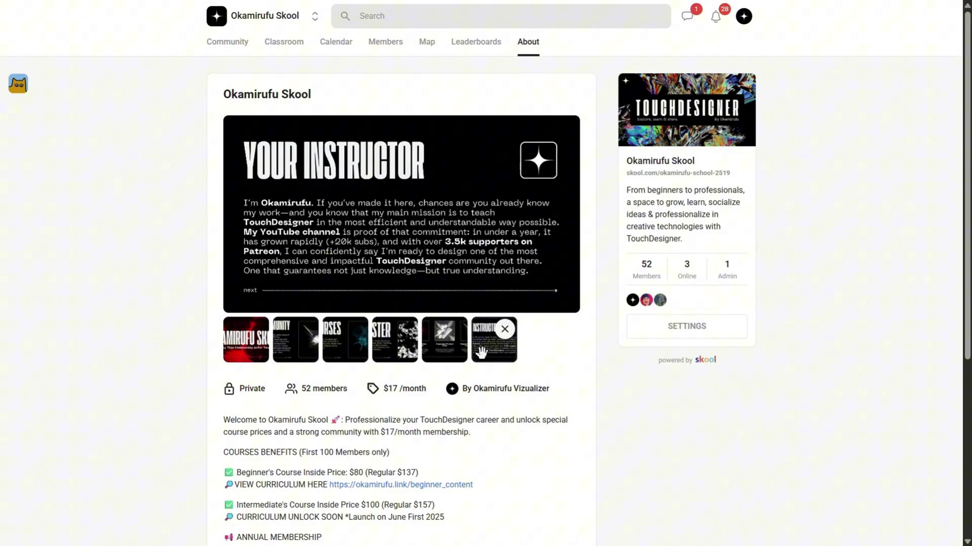
# Review the membership benefits on the About page and open The Ultimate Beginner's Course in the Classroom.
pyautogui.scroll(-5, 480, 353)
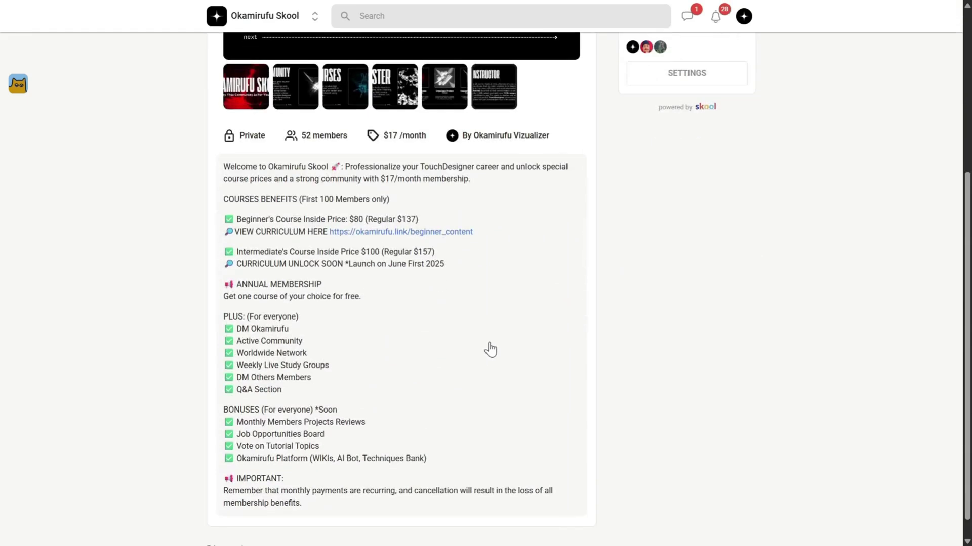
pyautogui.scroll(5, 490, 349)
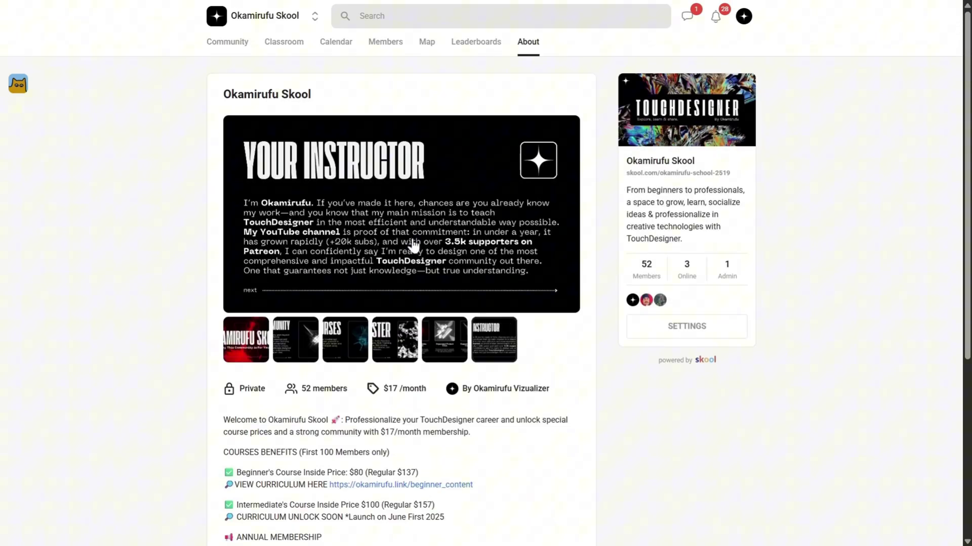
pyautogui.click(289, 45)
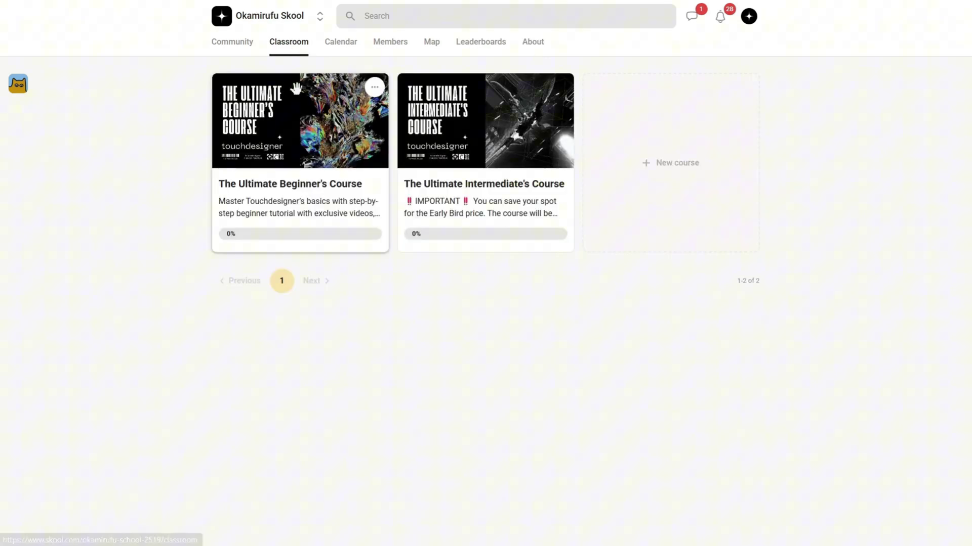
pyautogui.click(321, 126)
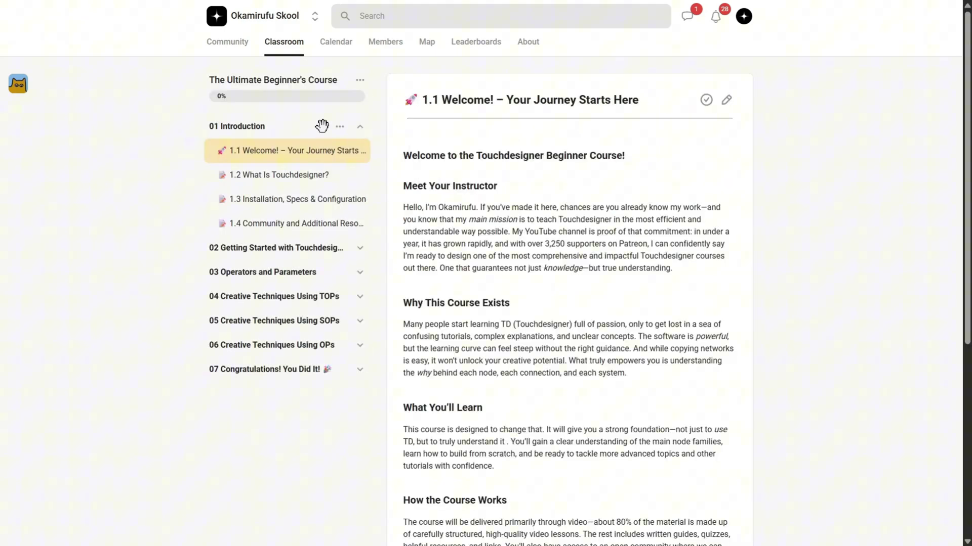
# Look over the course's chapter list and the 01 Introduction lessons, reading the 1.1 Welcome lesson to its end.
pyautogui.click(360, 128)
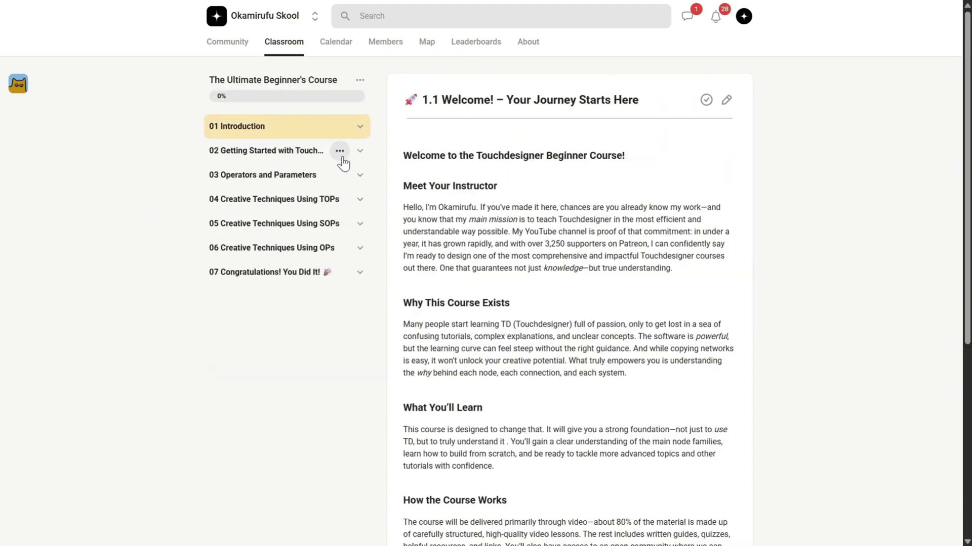
pyautogui.scroll(-6, 435, 223)
pyautogui.scroll(6, 431, 233)
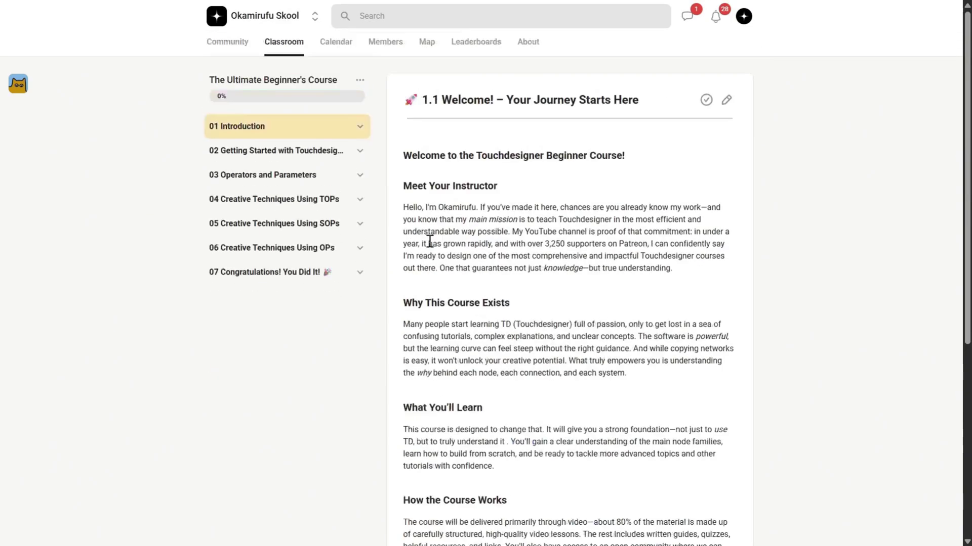
pyautogui.click(358, 128)
pyautogui.click(288, 158)
pyautogui.scroll(-6, 506, 304)
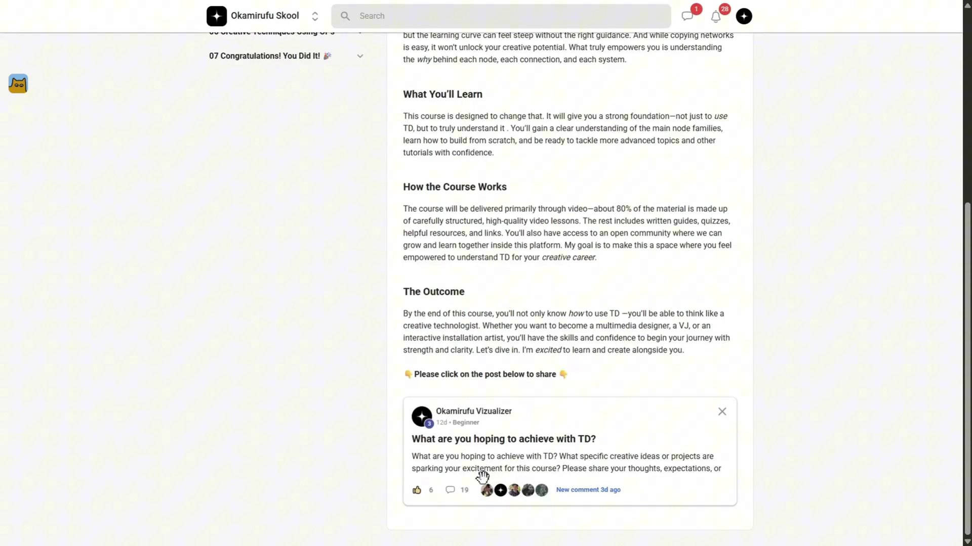
# Read the comments on the post "What are you hoping to achieve with TD?", close it and return to the lesson's start.
pyautogui.click(451, 491)
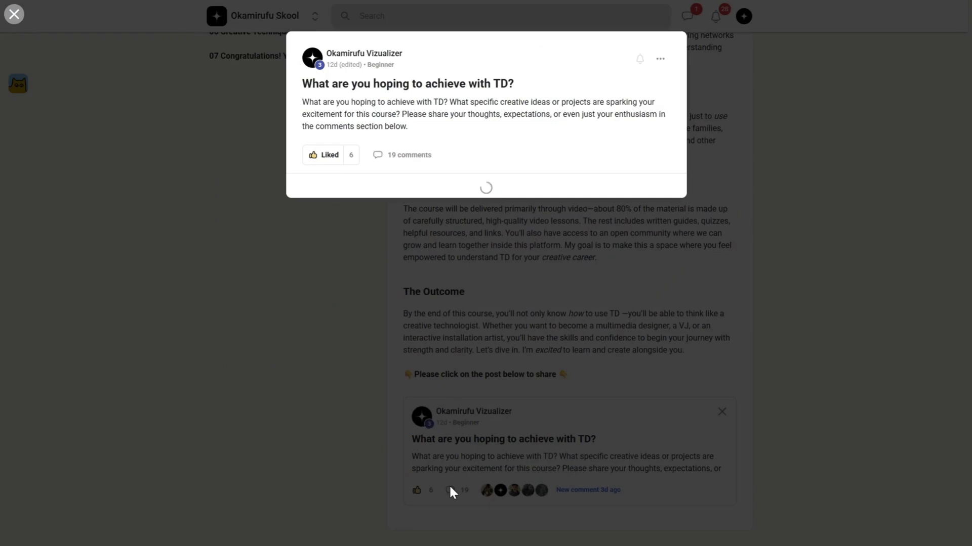
pyautogui.scroll(-2, 426, 263)
pyautogui.scroll(-15, 426, 263)
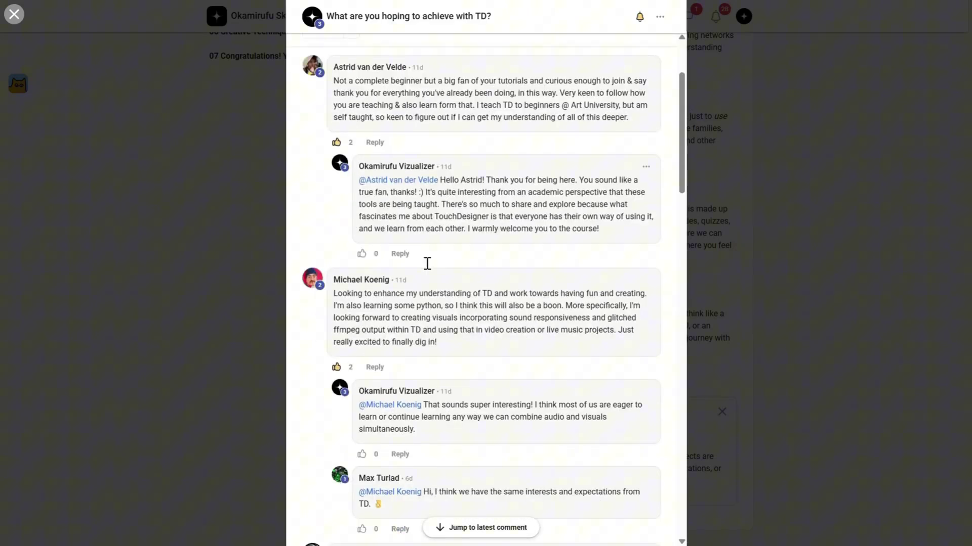
pyautogui.scroll(-10, 429, 267)
pyautogui.click(853, 134)
pyautogui.scroll(6, 440, 321)
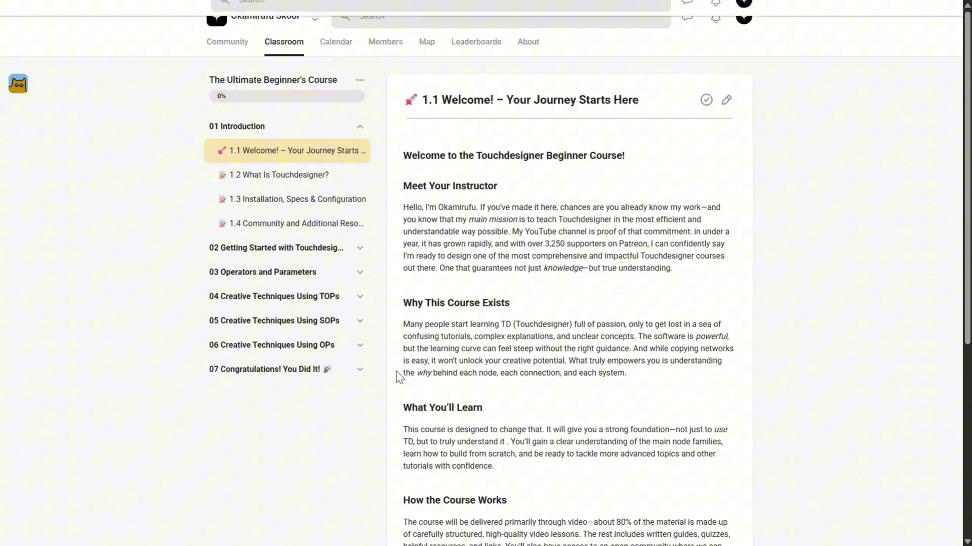
# View the locations of the community members on the world map.
pyautogui.click(425, 43)
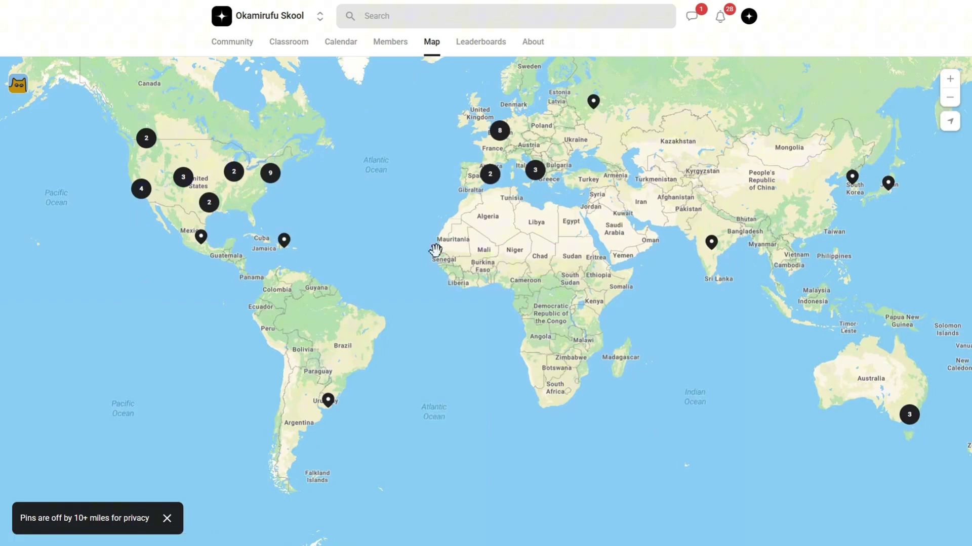
pyautogui.scroll(3, 439, 276)
pyautogui.scroll(-3, 442, 280)
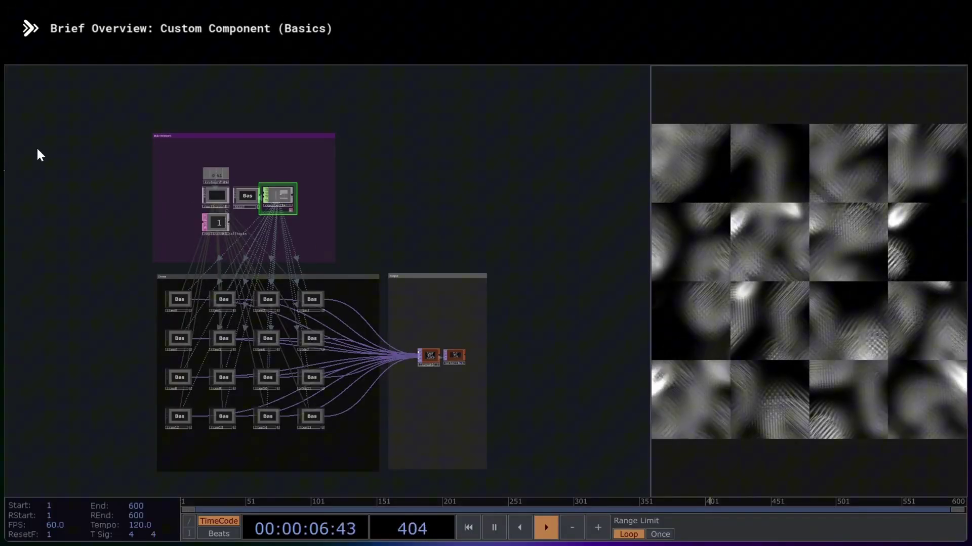
# Switch back to TouchDesigner and collapse the noise1, displace1 and level1 nodes into one Base component.
pyautogui.scroll(8, 243, 198)
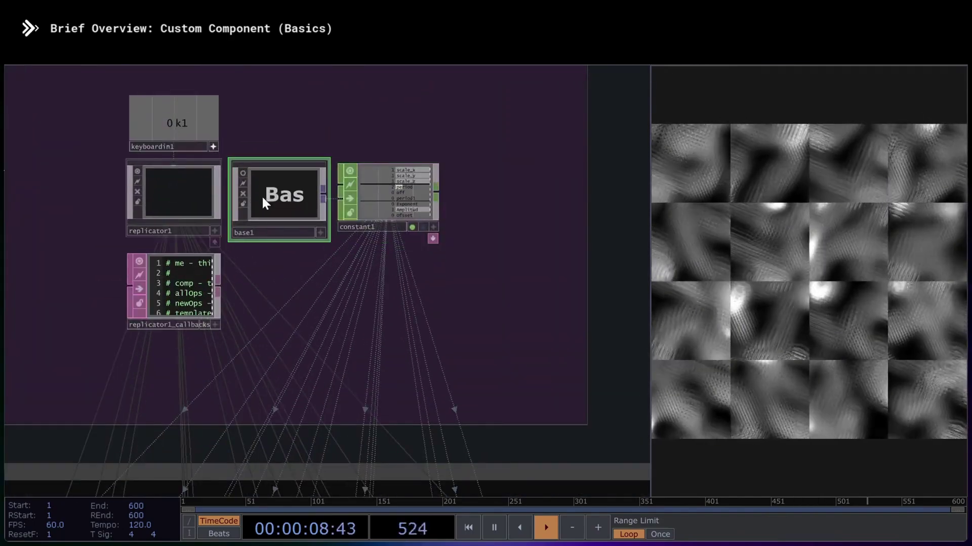
pyautogui.scroll(-5, 433, 231)
pyautogui.moveTo(75, 228); pyautogui.dragTo(476, 218)
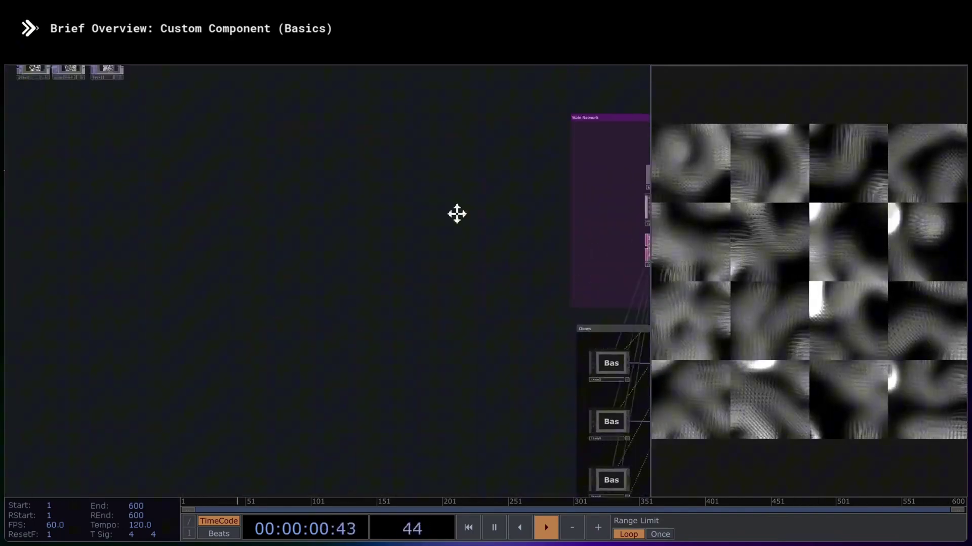
pyautogui.moveTo(250, 201); pyautogui.dragTo(390, 351)
pyautogui.scroll(4, 289, 237)
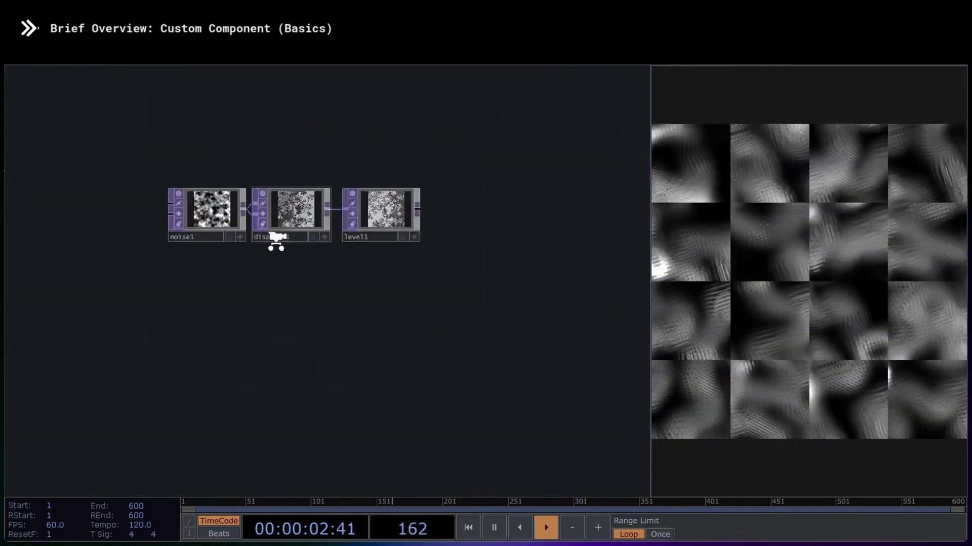
pyautogui.moveTo(364, 242); pyautogui.dragTo(372, 242)
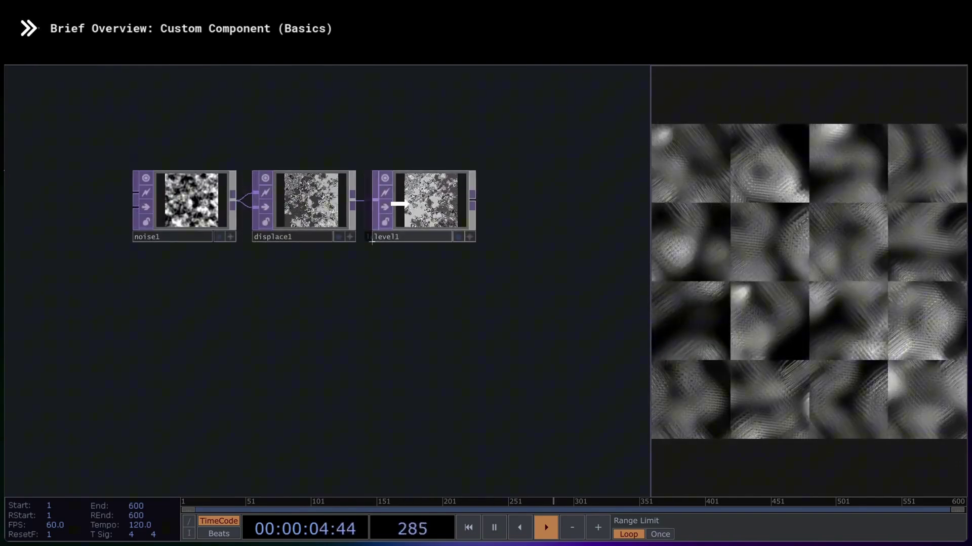
pyautogui.scroll(-1, 284, 299)
pyautogui.moveTo(282, 302); pyautogui.dragTo(271, 327)
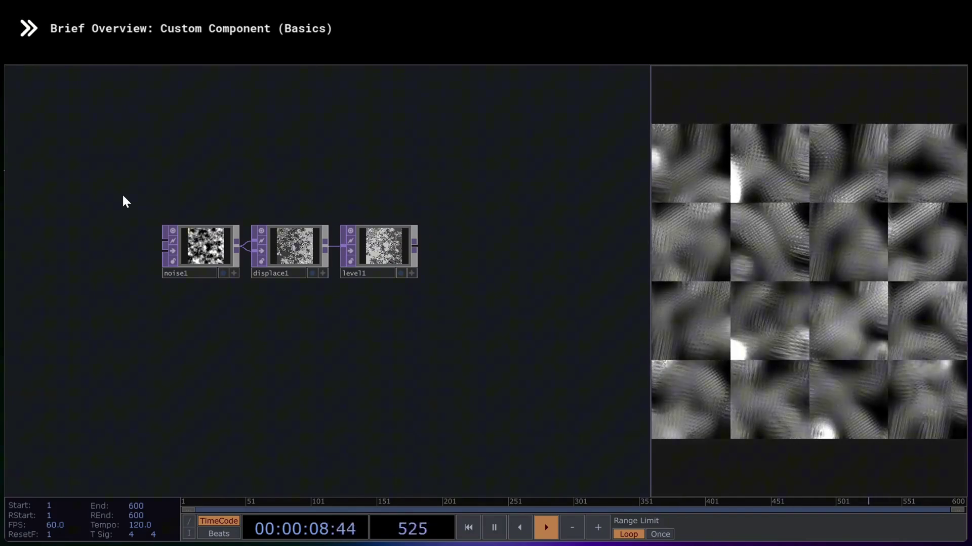
pyautogui.moveTo(123, 196); pyautogui.dragTo(433, 233)
pyautogui.moveTo(441, 312); pyautogui.dragTo(441, 312)
pyautogui.rightClick(438, 306)
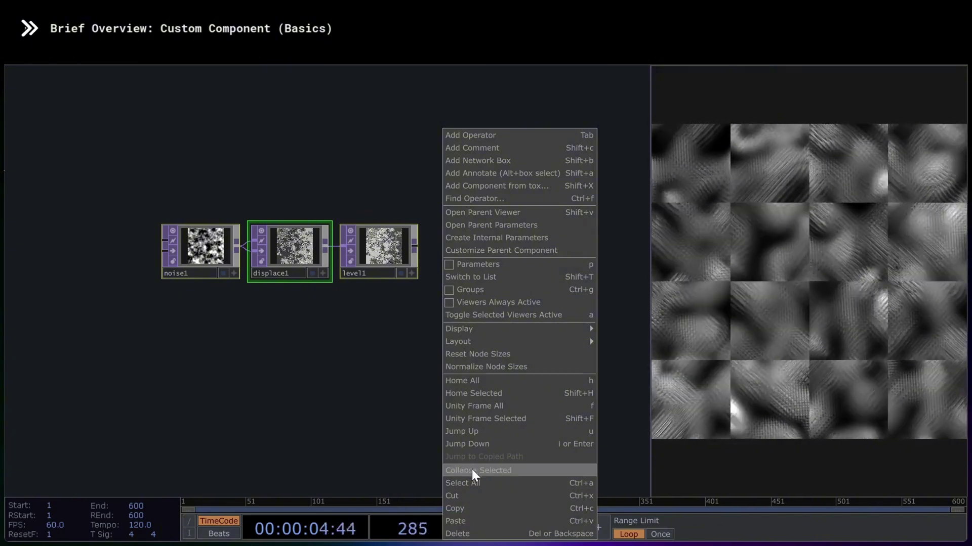
pyautogui.click(472, 469)
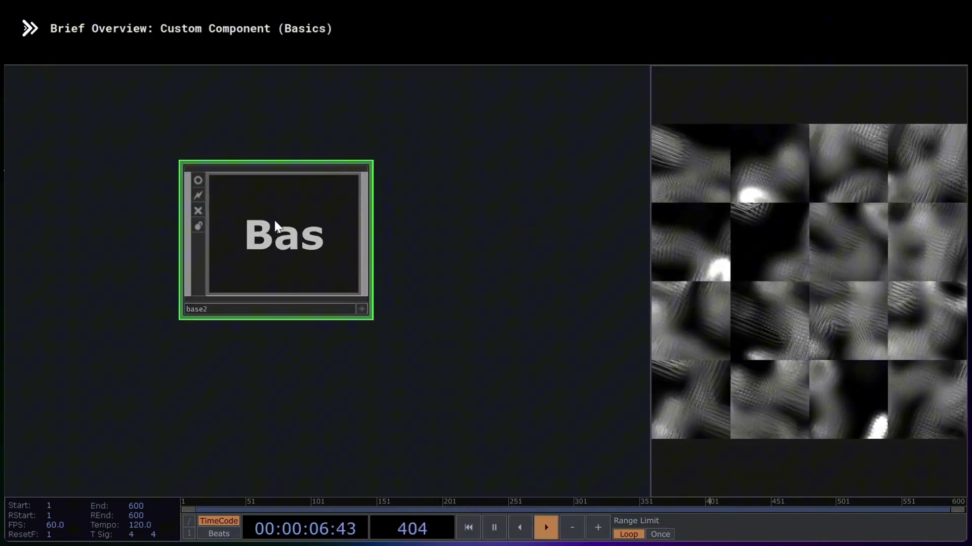
# Open the parameters of the collapsed Base component and compare them with base1's custom Parameters page.
pyautogui.press('p')
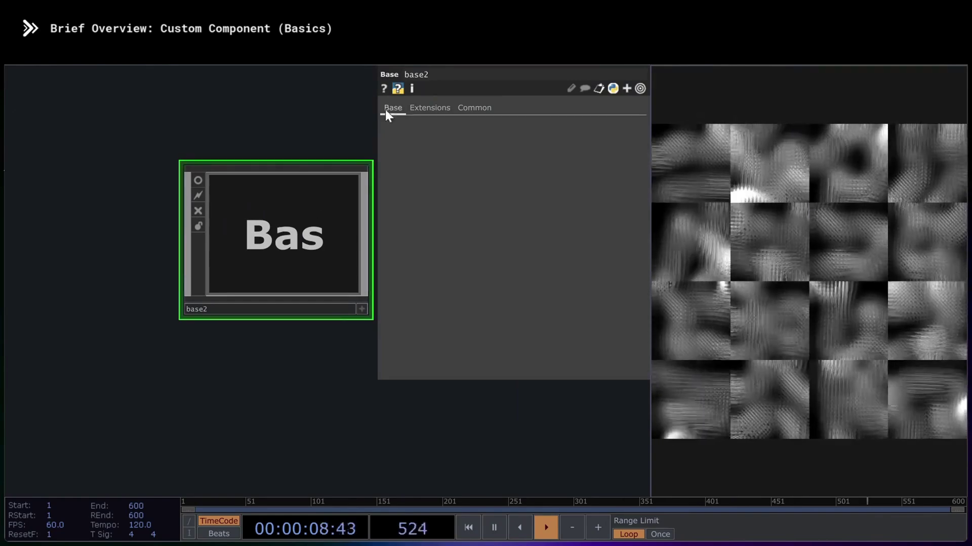
pyautogui.moveTo(303, 244); pyautogui.dragTo(235, 246)
pyautogui.scroll(-3, 235, 246)
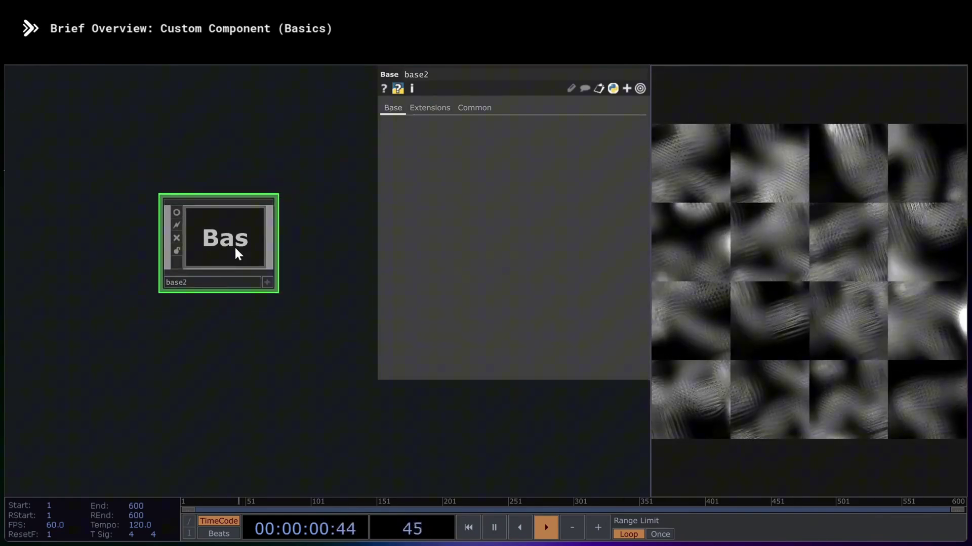
pyautogui.press('h')
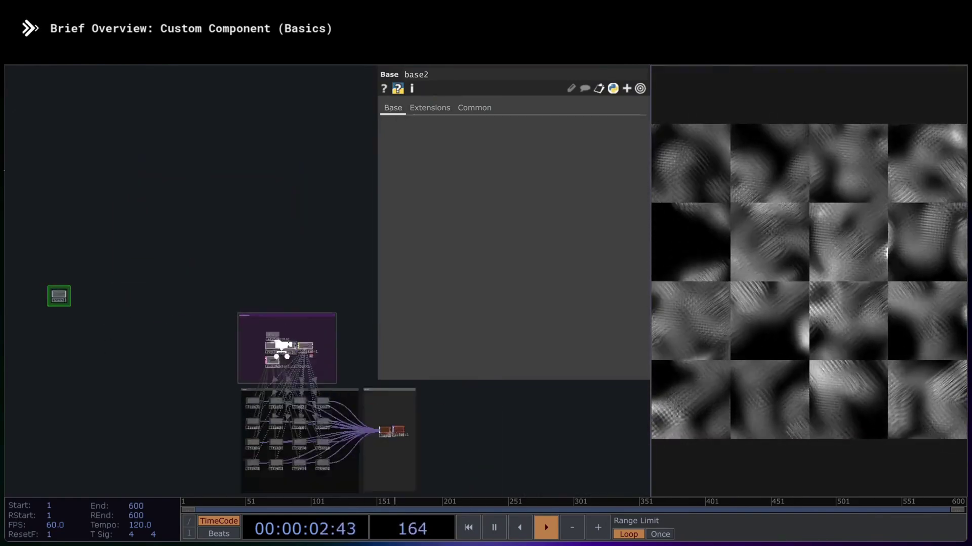
pyautogui.scroll(5, 282, 347)
pyautogui.click(313, 344)
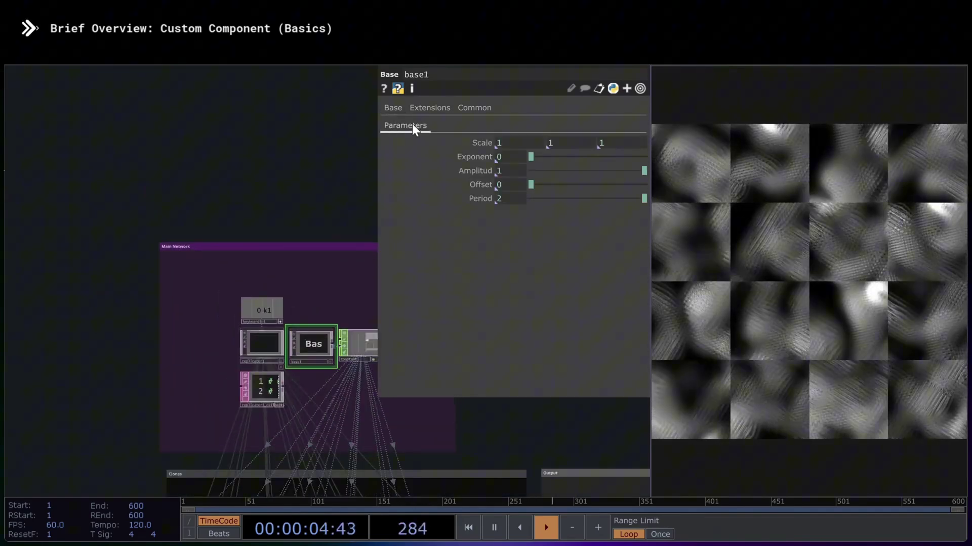
pyautogui.scroll(-5, 326, 228)
pyautogui.scroll(4, 149, 238)
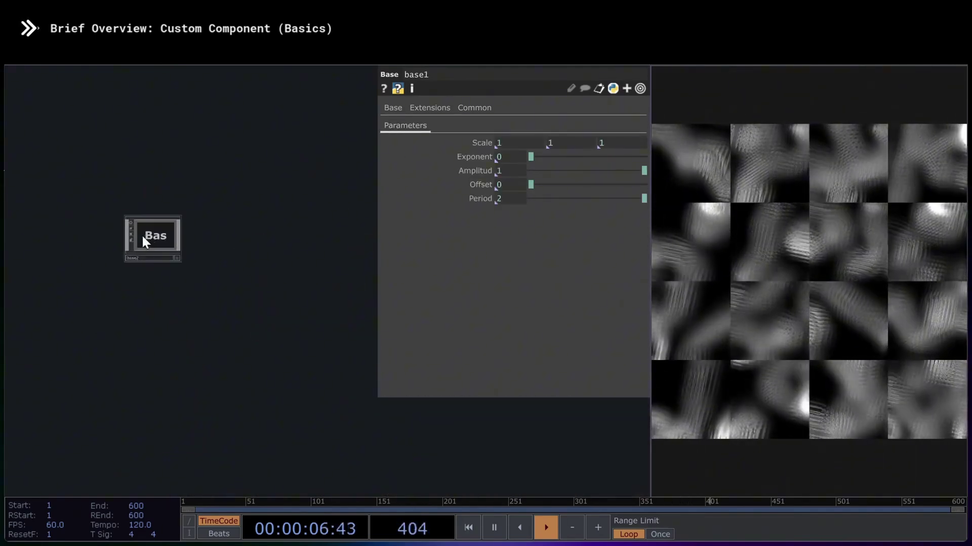
# Open the Component Editor for base2 and arrange it so that the node stays visible beside it.
pyautogui.click(147, 219)
pyautogui.scroll(2, 152, 233)
pyautogui.rightClick(171, 251)
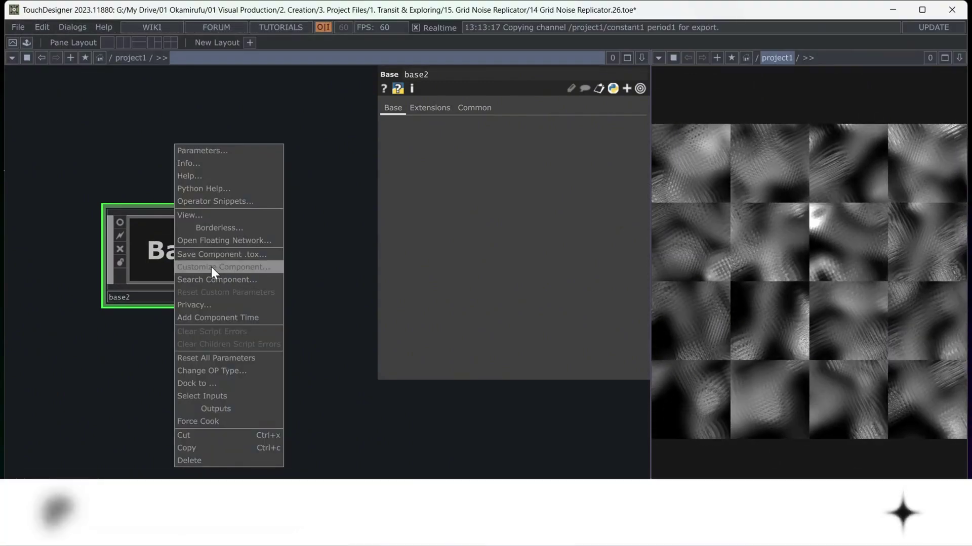
pyautogui.click(211, 266)
pyautogui.moveTo(227, 29); pyautogui.dragTo(146, 37)
pyautogui.moveTo(295, 153); pyautogui.dragTo(363, 223)
pyautogui.scroll(-2, 362, 223)
pyautogui.moveTo(317, 197); pyautogui.dragTo(334, 218)
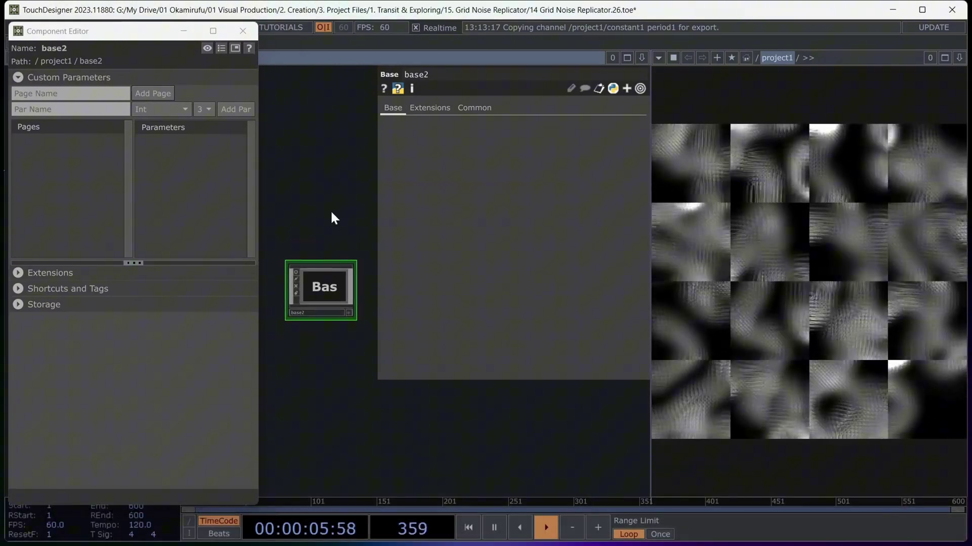
# Add a custom page named Parameters to base2 and show it among the component's parameters.
pyautogui.click(110, 94)
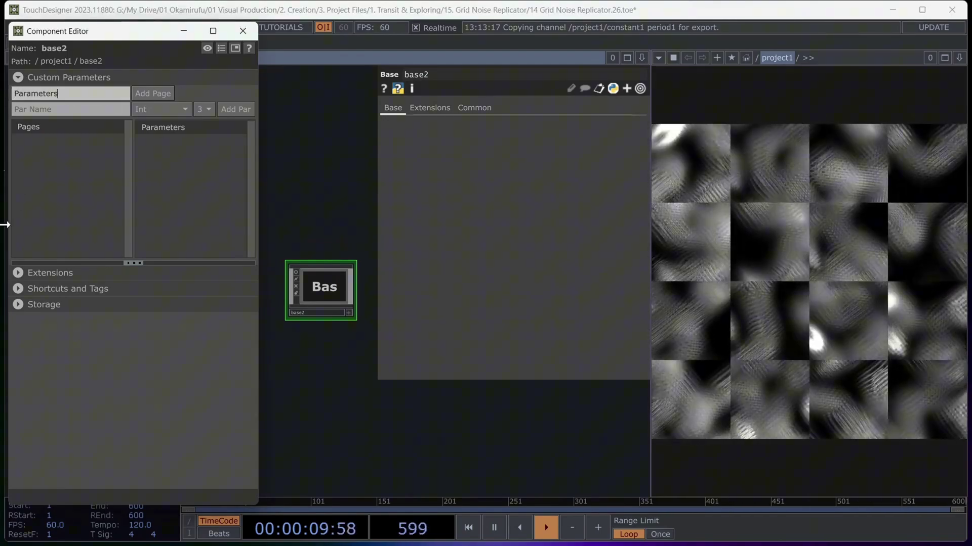
pyautogui.click(151, 93)
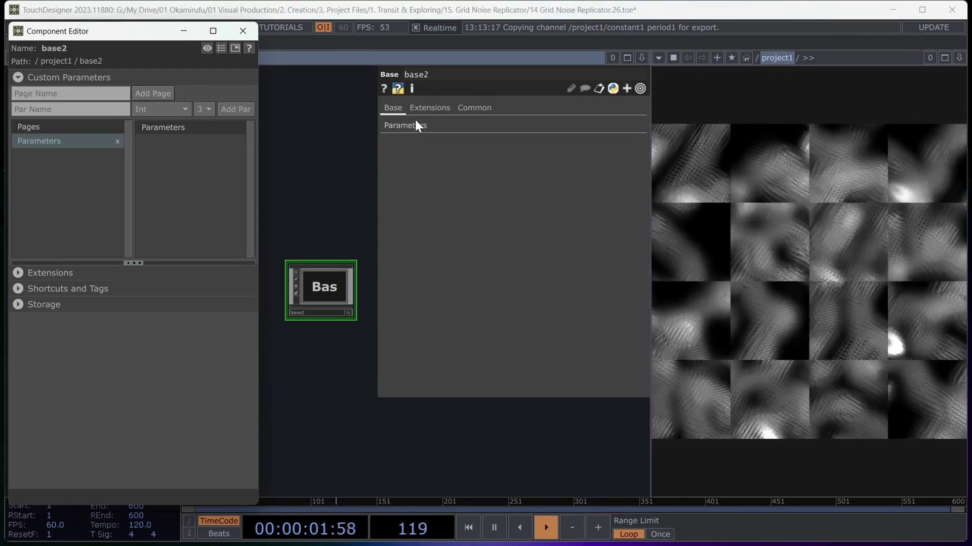
pyautogui.click(412, 126)
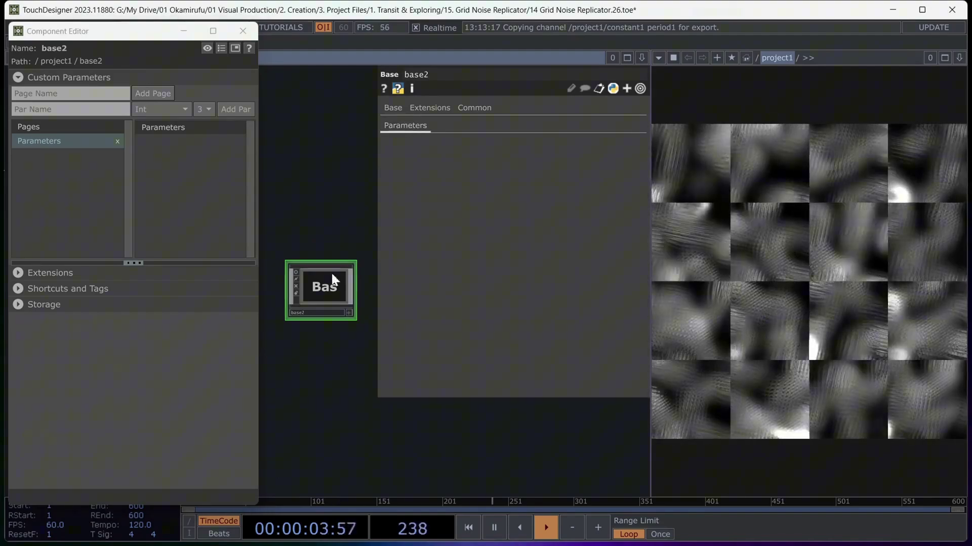
# Add an Int parameter named Size with three values to base2's Parameters page and select its label text.
pyautogui.click(60, 109)
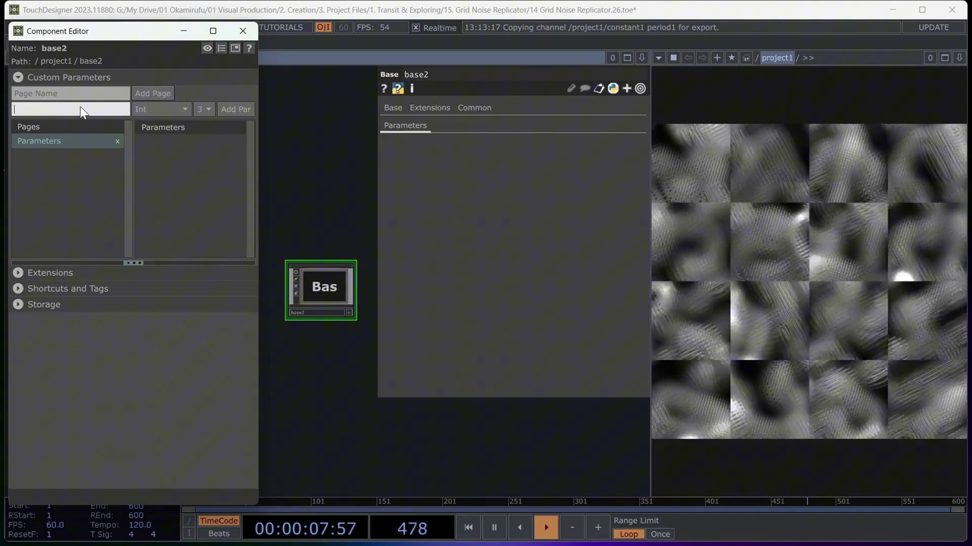
pyautogui.click(167, 104)
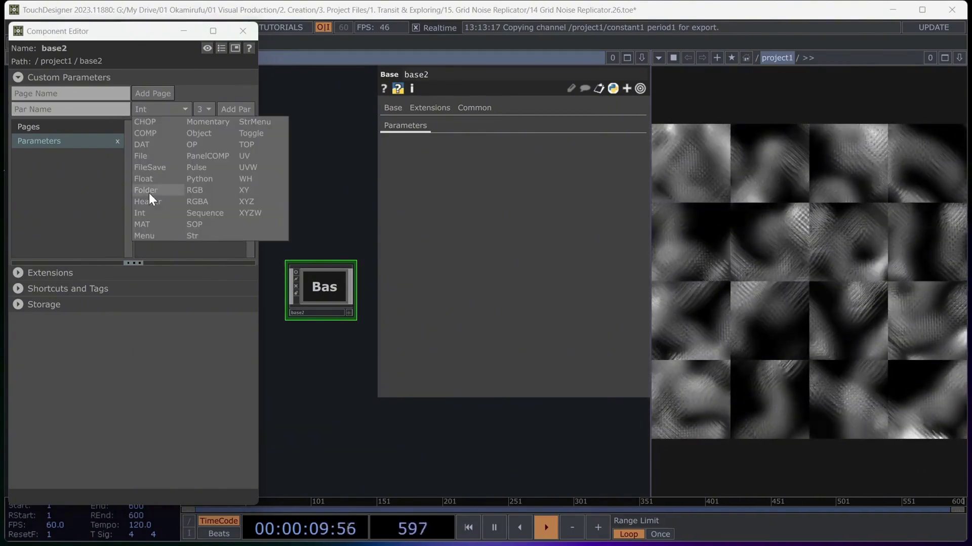
pyautogui.click(145, 212)
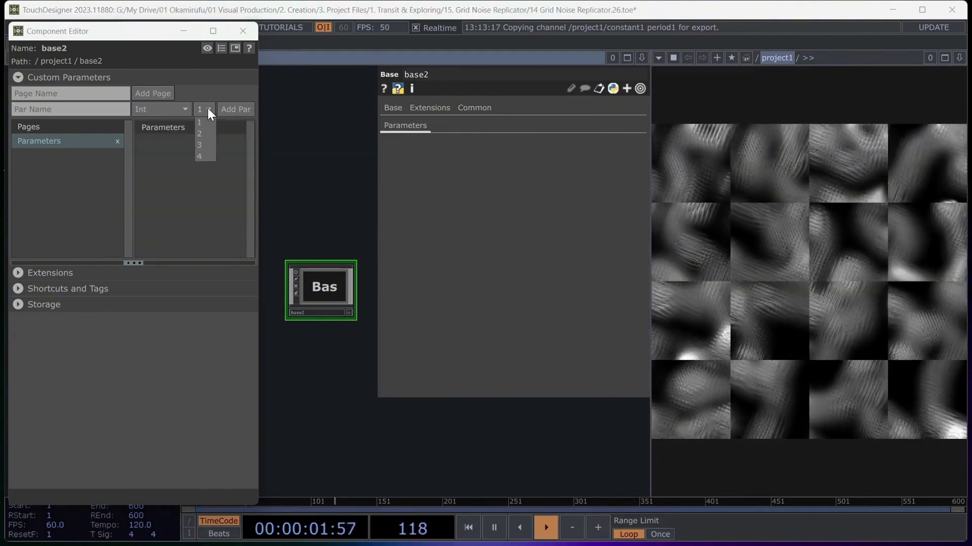
pyautogui.click(204, 145)
pyautogui.click(97, 112)
pyautogui.write('Siz')
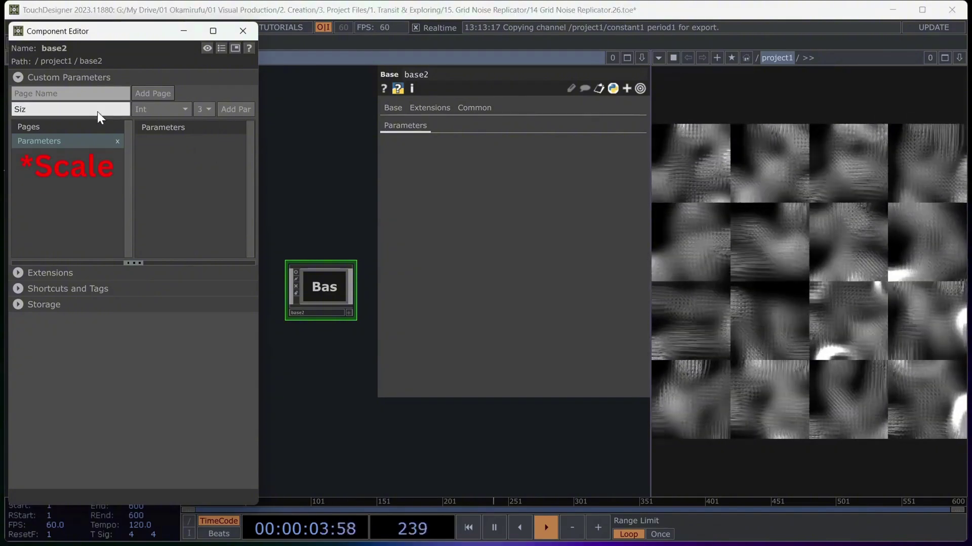
pyautogui.write('e')
pyautogui.click(235, 109)
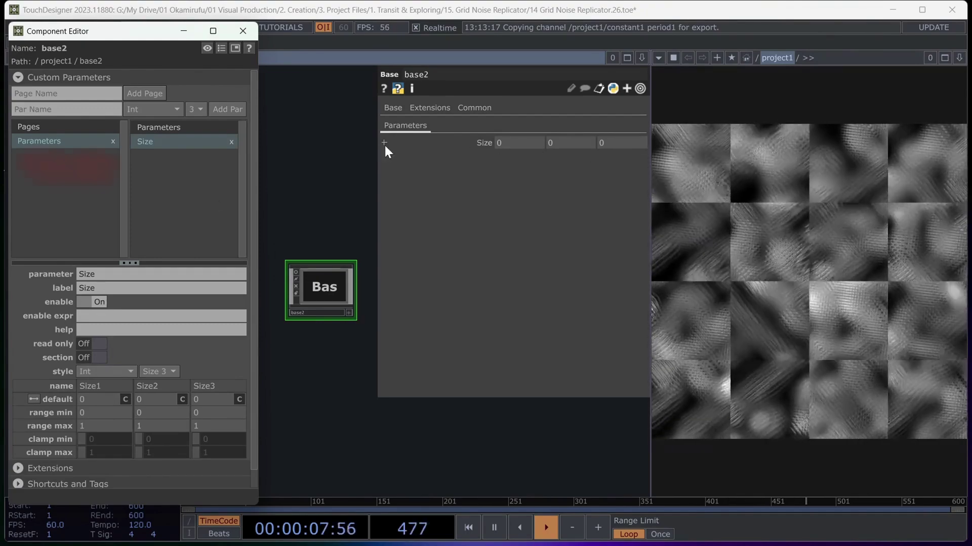
pyautogui.click(109, 287)
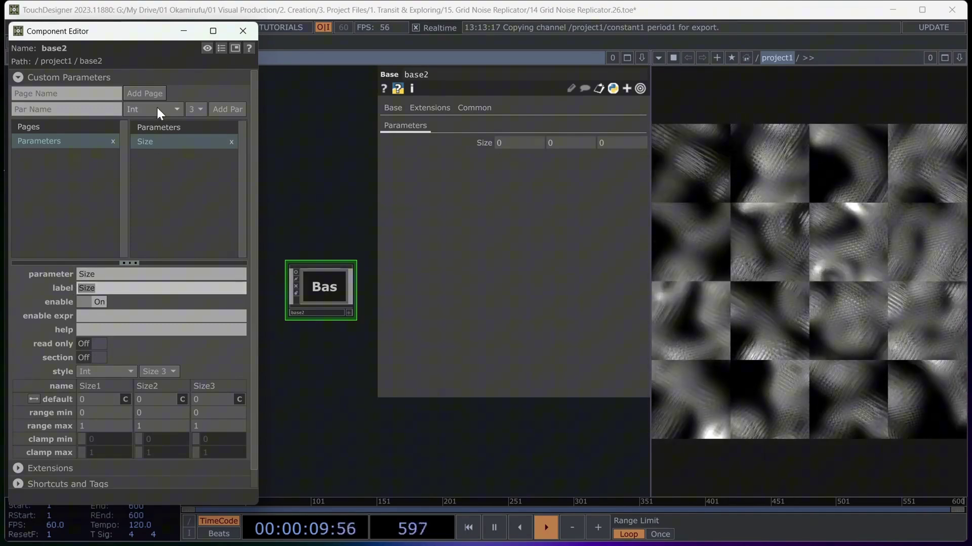
# Check the available parameter types, set all three Size values of base2 to 1 and close the Component Editor.
pyautogui.click(157, 110)
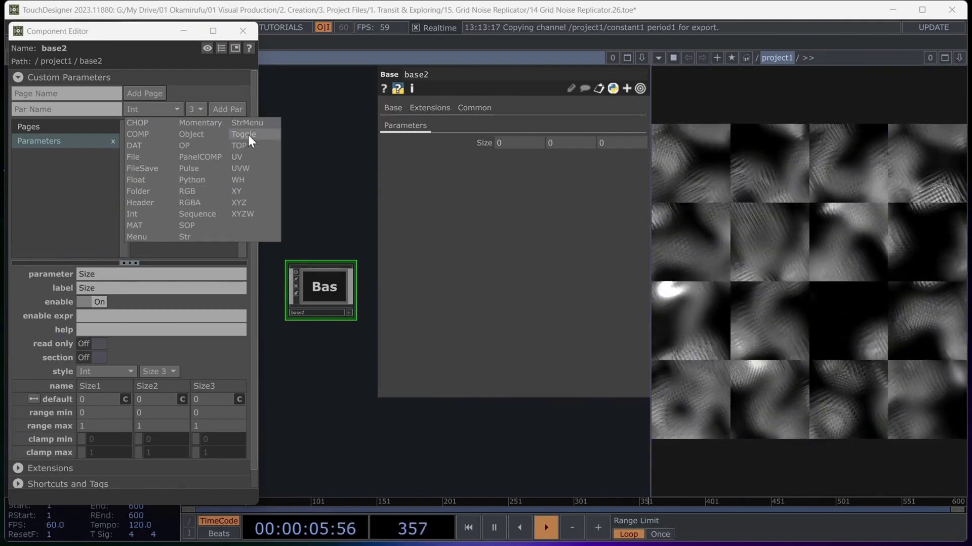
pyautogui.click(326, 165)
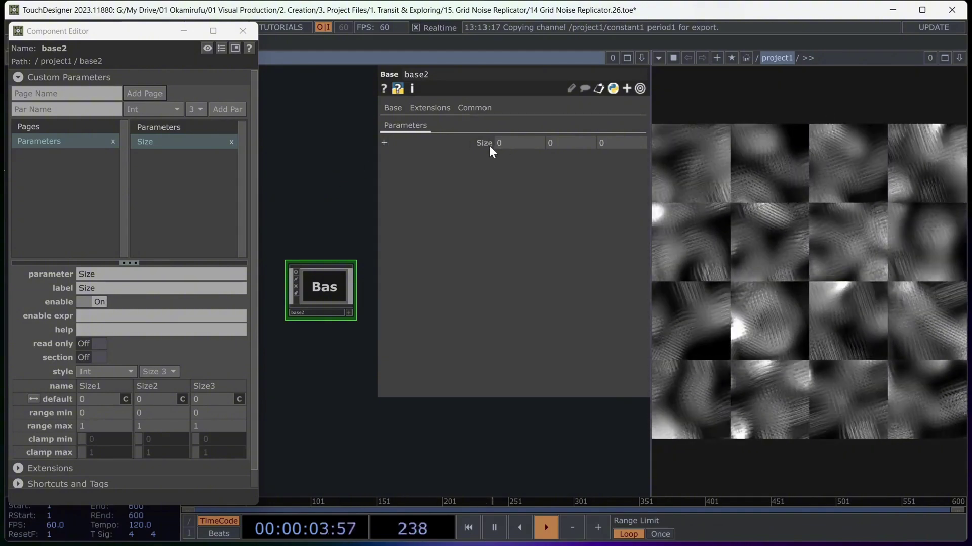
pyautogui.moveTo(488, 144); pyautogui.dragTo(484, 177, button='middle')
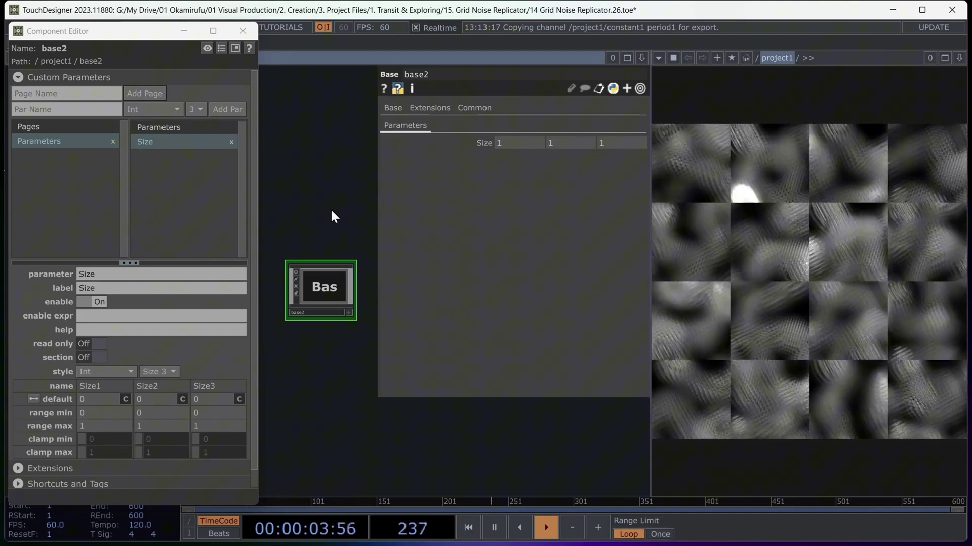
pyautogui.click(243, 31)
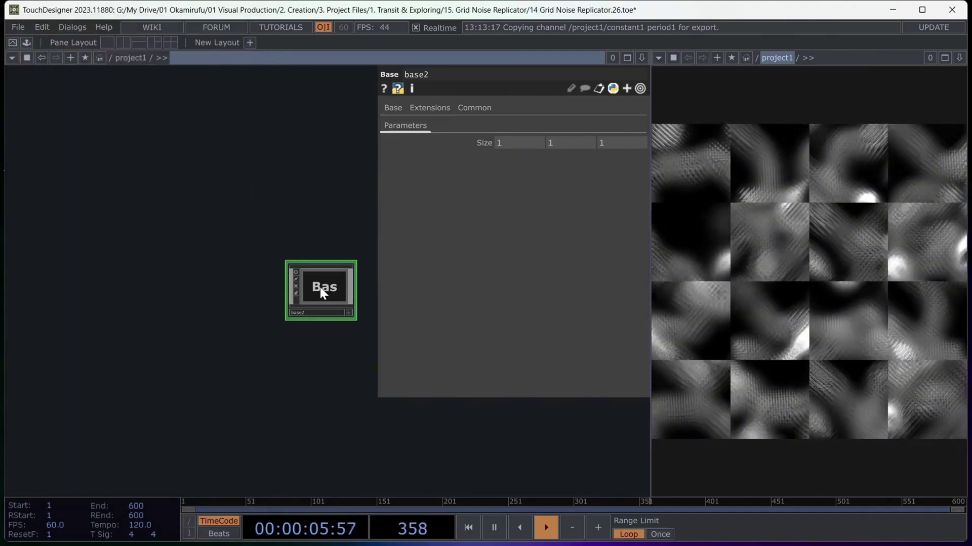
# Open base2's parameters in a separate floating window and place it beside the node.
pyautogui.rightClick(320, 287)
pyautogui.click(353, 187)
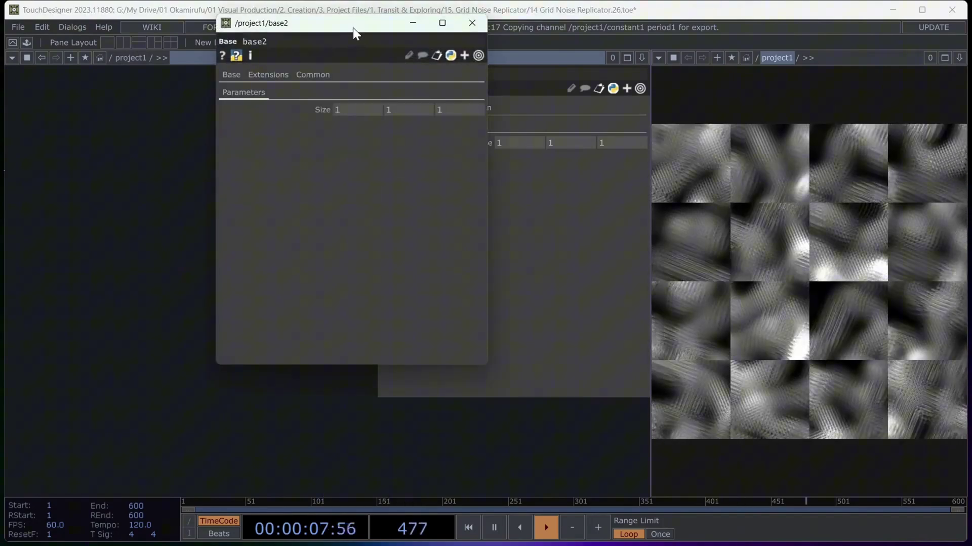
pyautogui.moveTo(353, 26); pyautogui.dragTo(140, 86)
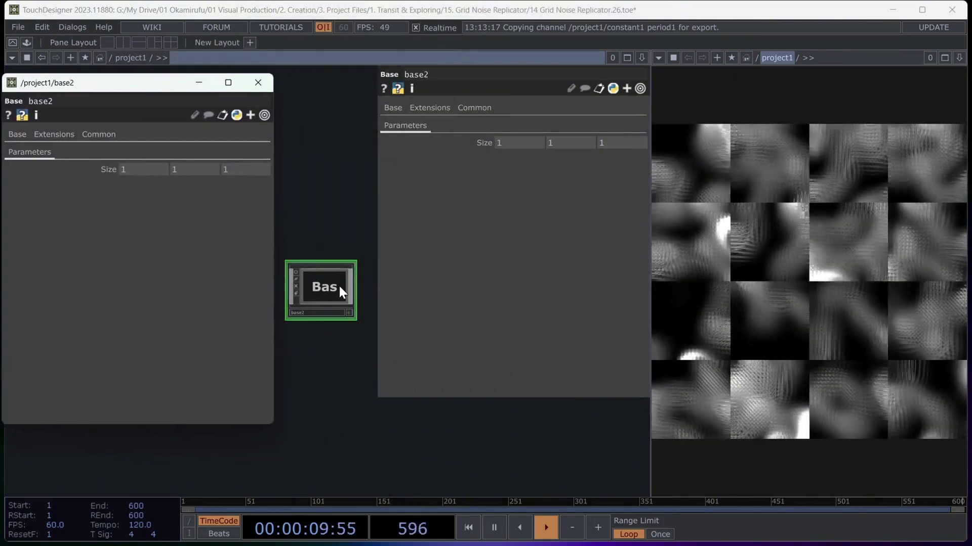
# Inside base2, bind the Scale of noise1's transform to the copied Size parameter of base2.
pyautogui.doubleClick(338, 284)
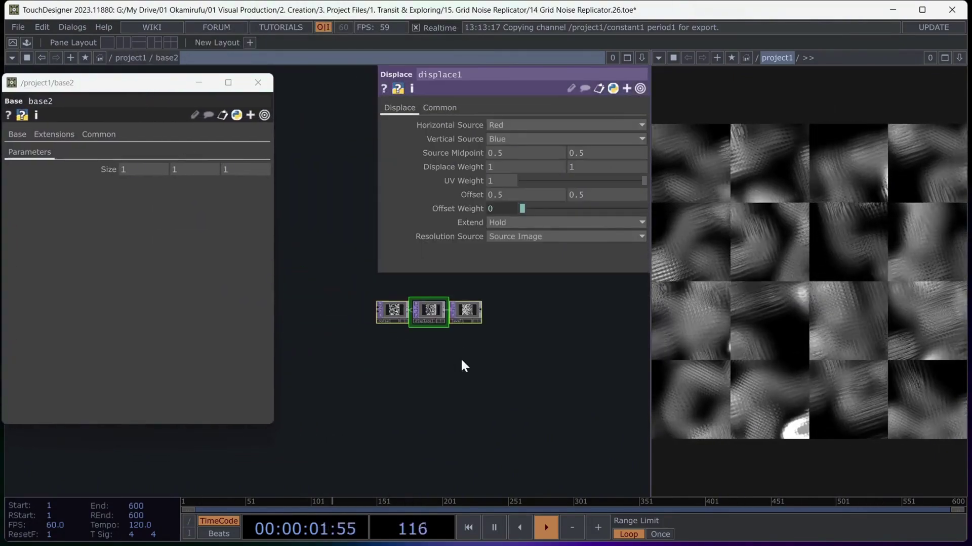
pyautogui.scroll(5, 420, 307)
pyautogui.click(337, 321)
pyautogui.moveTo(329, 248); pyautogui.dragTo(379, 309)
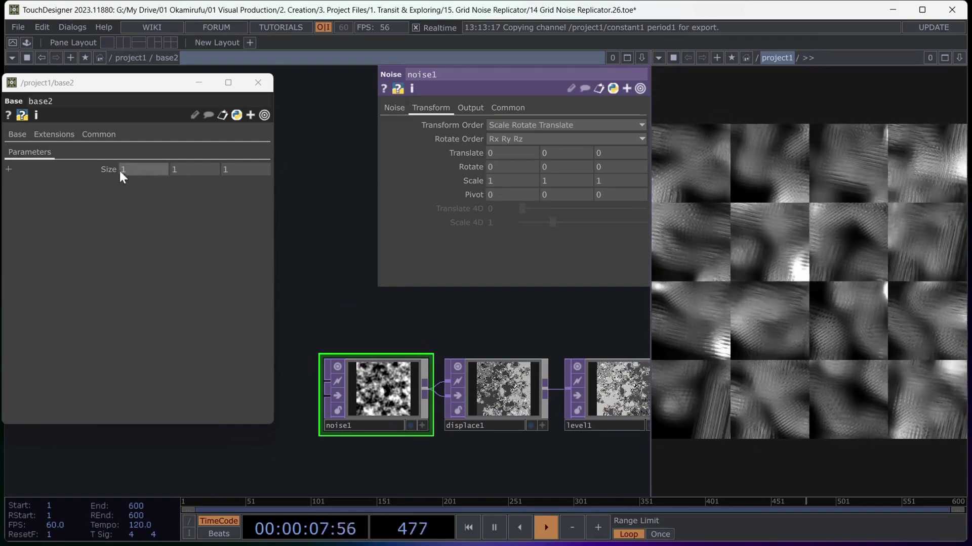
pyautogui.rightClick(108, 171)
pyautogui.click(88, 179)
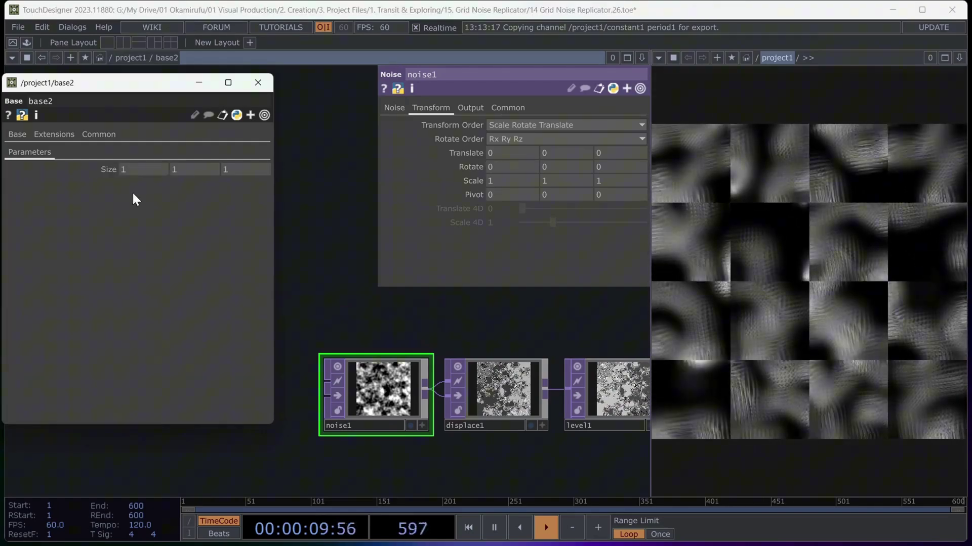
pyautogui.click(404, 108)
pyautogui.click(430, 107)
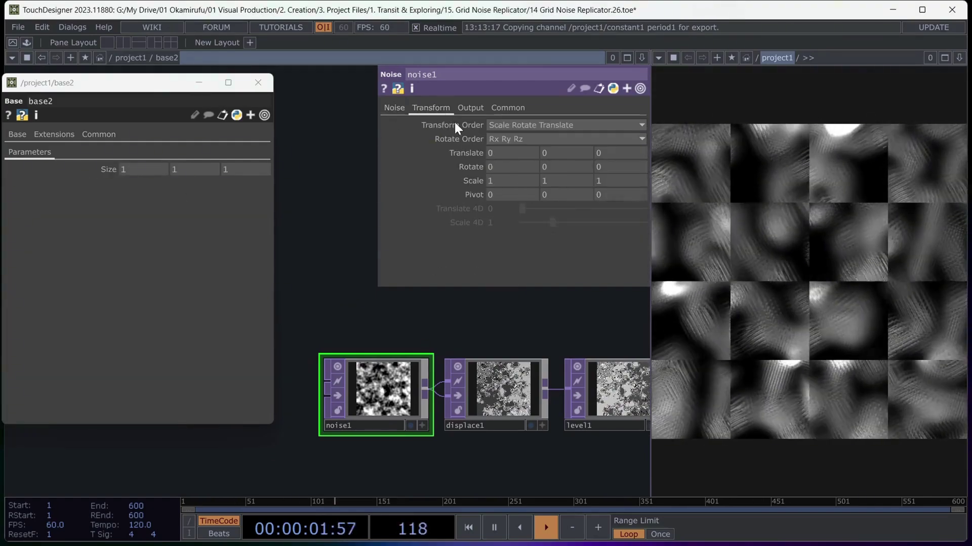
pyautogui.rightClick(471, 181)
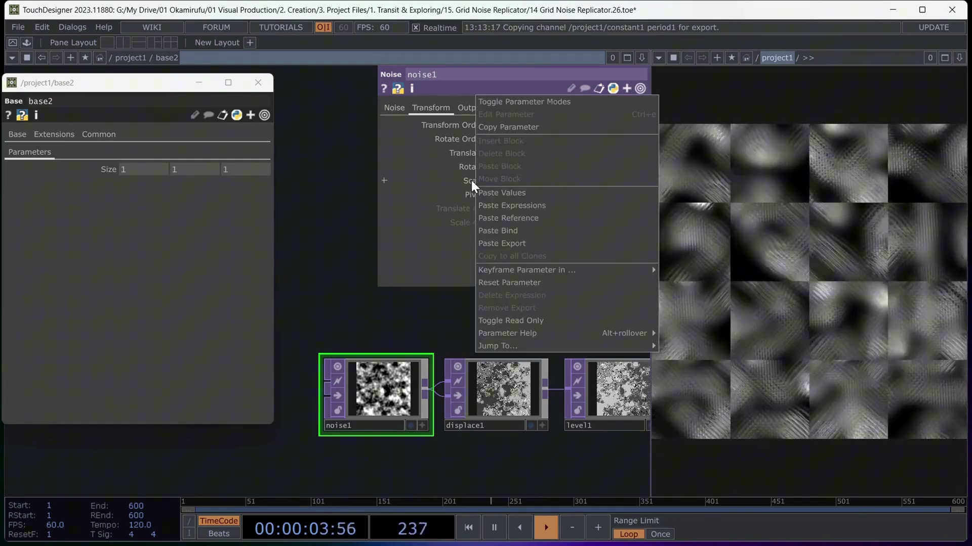
pyautogui.click(500, 224)
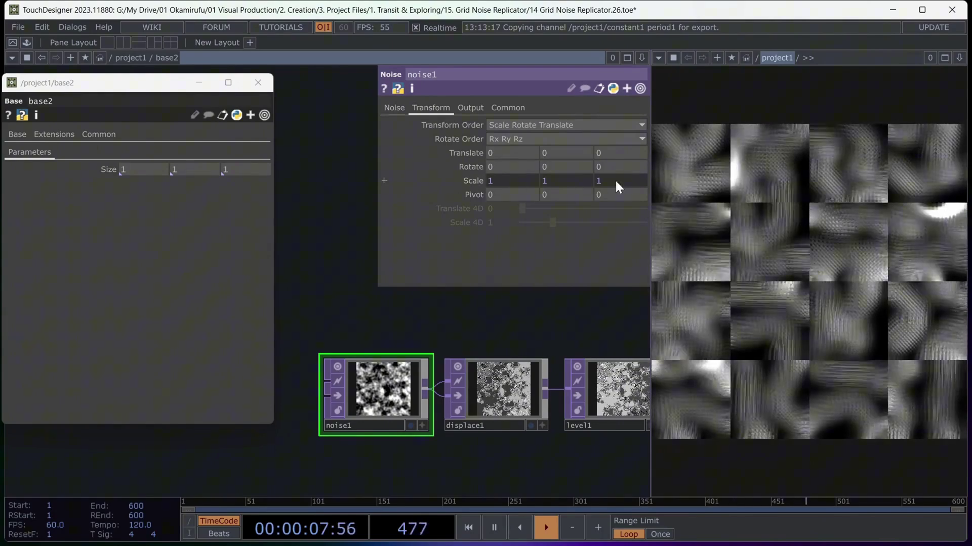
# Test the binding by setting noise1's Scale to 2 and base2's Size to 3.
pyautogui.moveTo(460, 180)
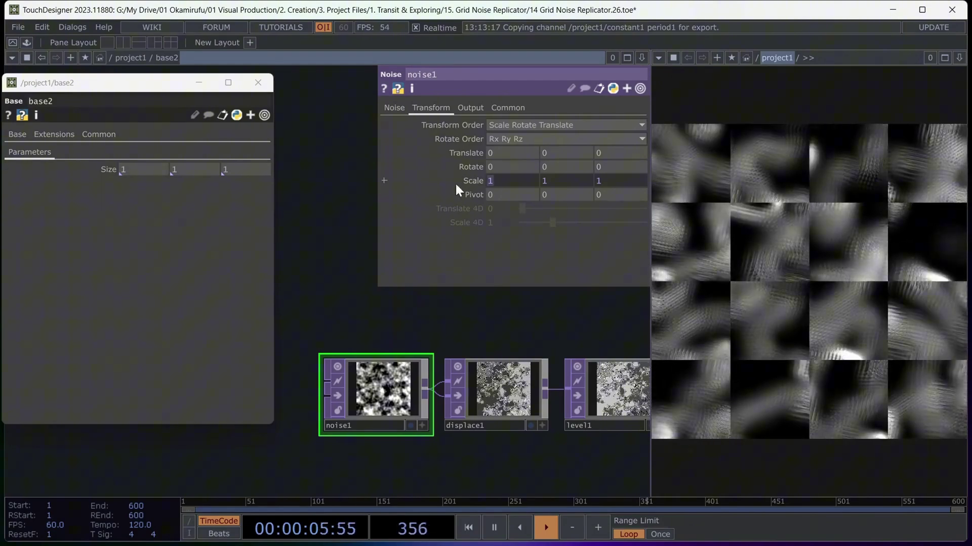
pyautogui.write('2')
pyautogui.press('Tab')
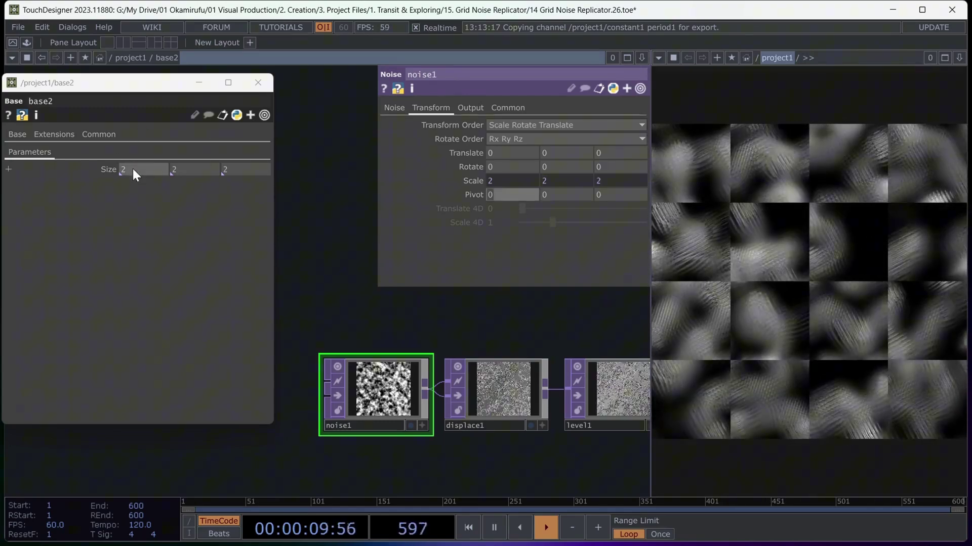
pyautogui.click(134, 169)
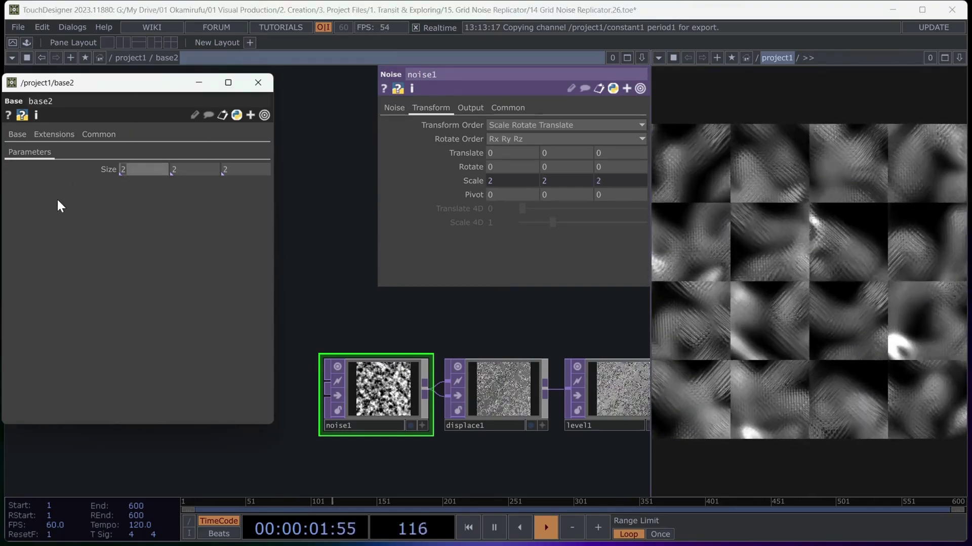
pyautogui.write('3')
pyautogui.press('Return')
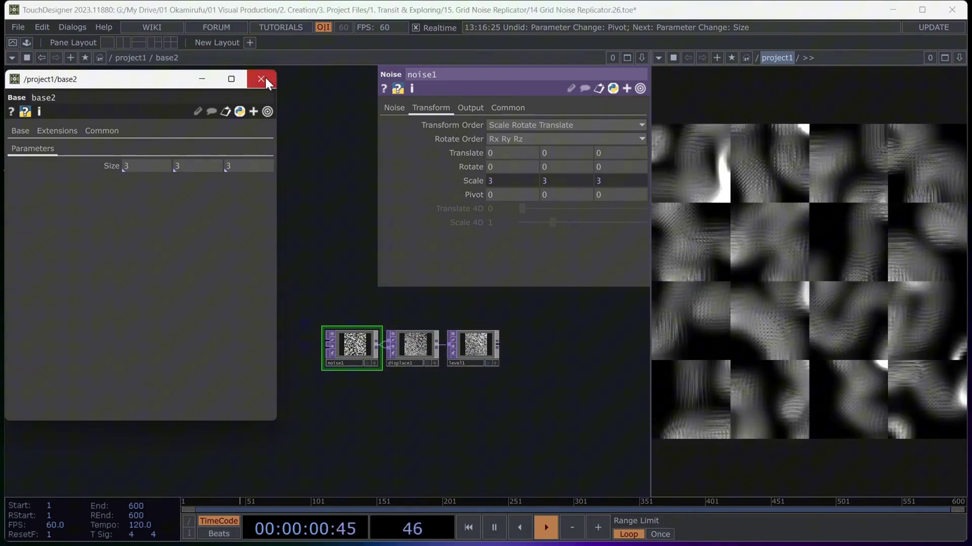
# Close the floating parameter window, return to project1 and add a Constant CHOP above base2 named "scale x" in its first channel field.
pyautogui.click(262, 79)
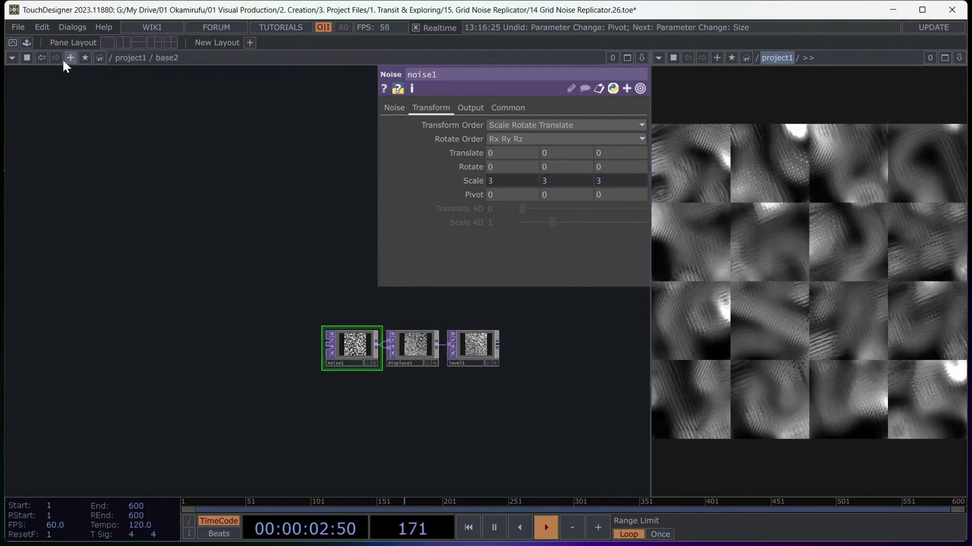
pyautogui.click(42, 58)
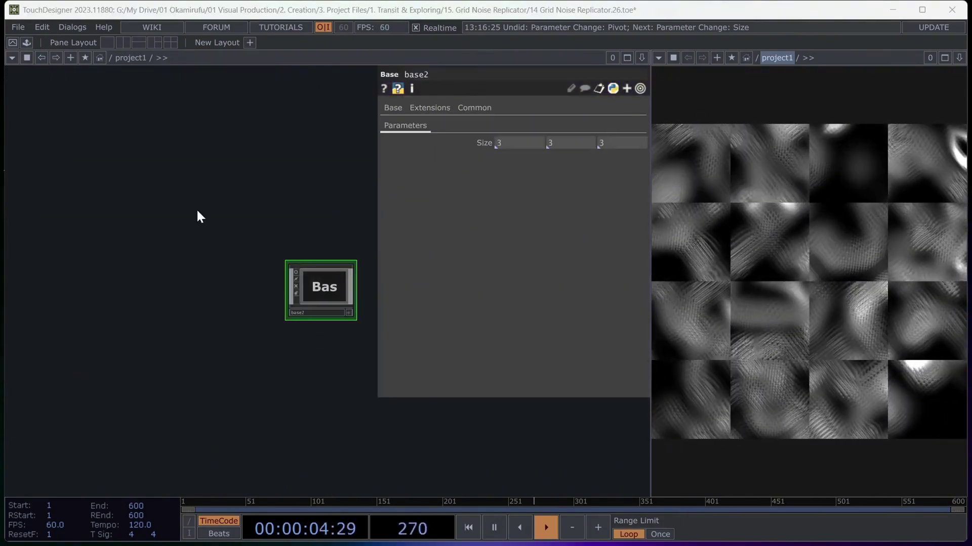
pyautogui.press('Tab')
pyautogui.write('cons')
pyautogui.click(127, 130)
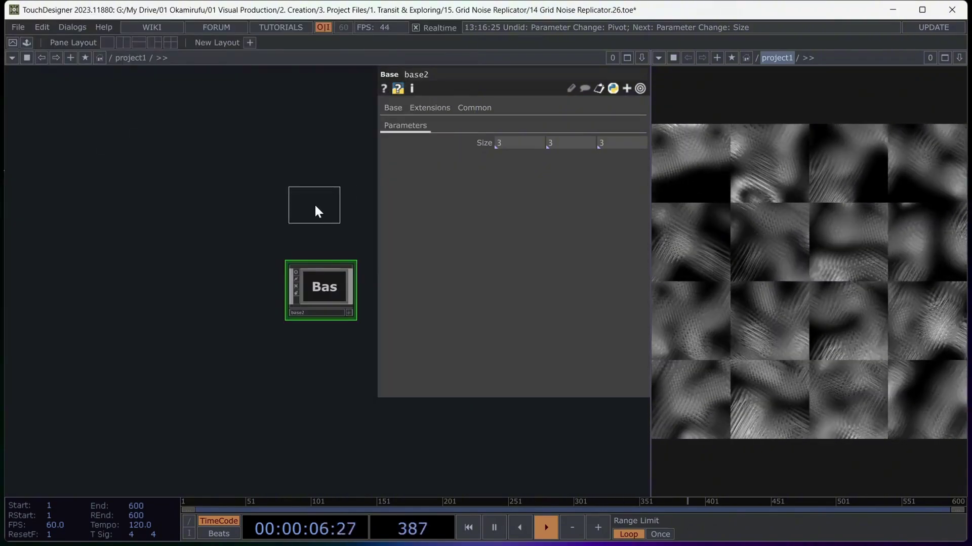
pyautogui.click(314, 202)
pyautogui.write('scale x')
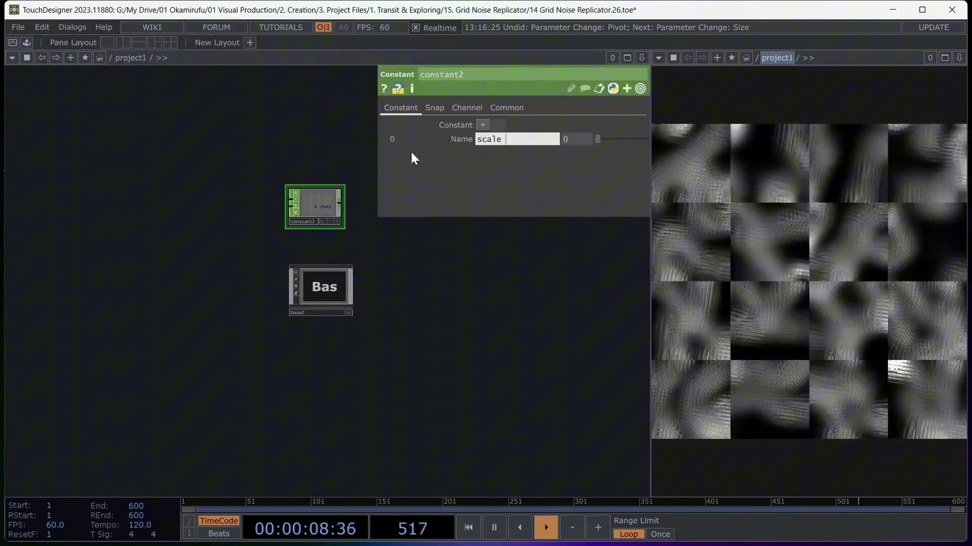
pyautogui.press('Return')
# Link constant2's scale channel to the first Size value of base2 and set the constant's value to 1.
pyautogui.scroll(2, 474, 262)
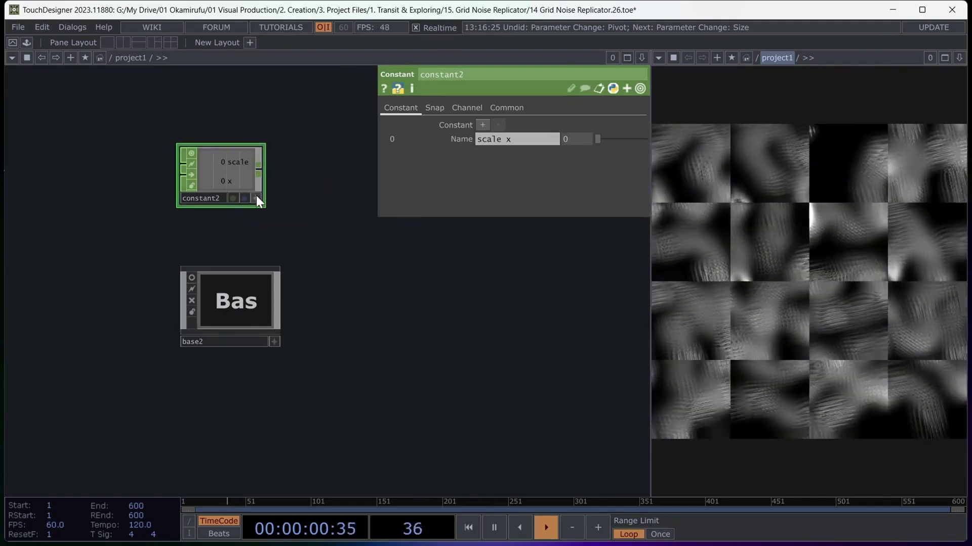
pyautogui.moveTo(256, 195); pyautogui.dragTo(500, 144)
pyautogui.click(245, 182)
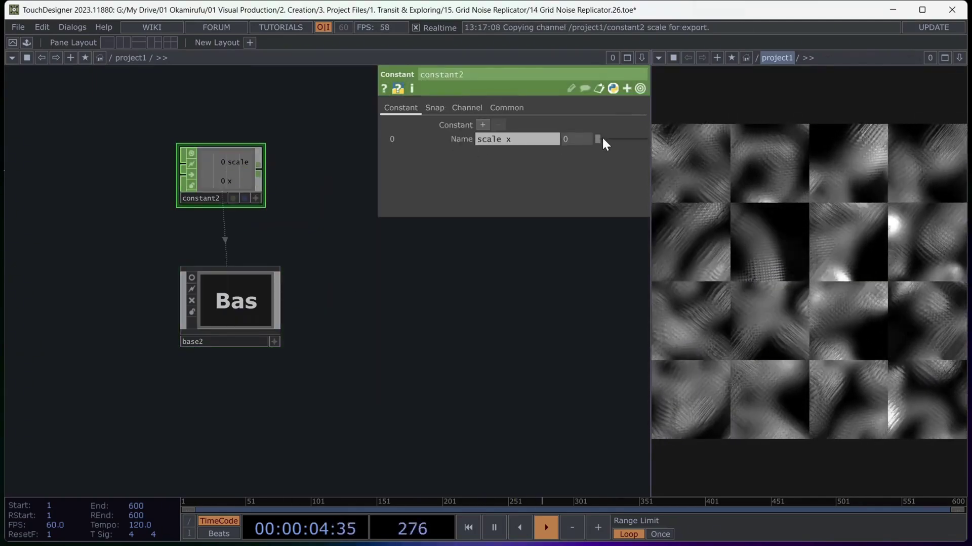
pyautogui.moveTo(602, 138); pyautogui.dragTo(655, 143)
# Expand base2's Size parameter to inspect the expression behind its first value, and collapse it again.
pyautogui.click(224, 299)
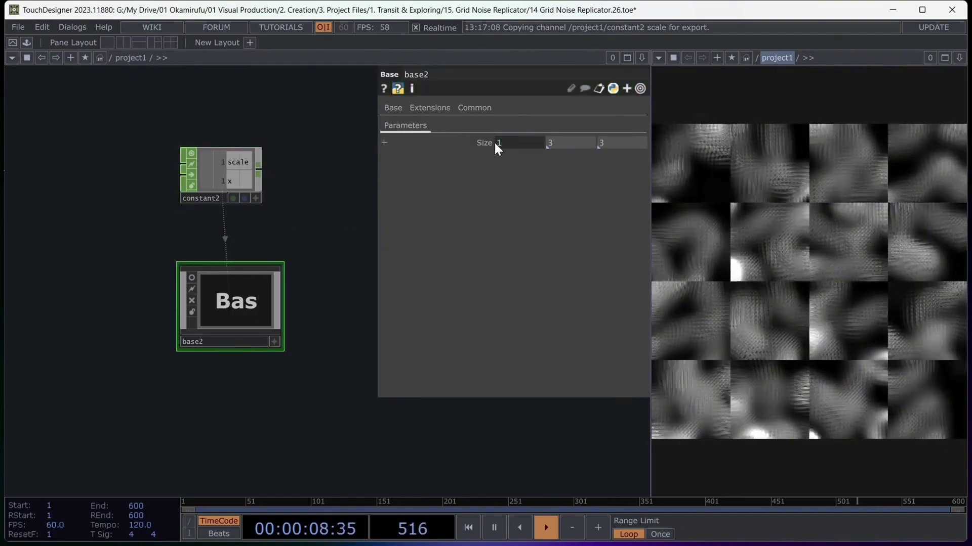
pyautogui.moveTo(490, 145); pyautogui.dragTo(486, 145, button='middle')
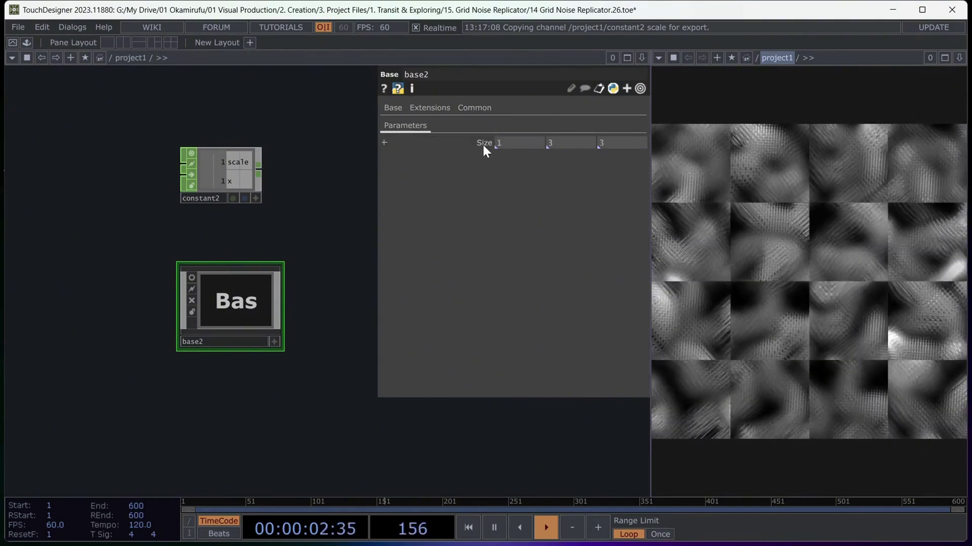
pyautogui.click(484, 143)
pyautogui.click(445, 157)
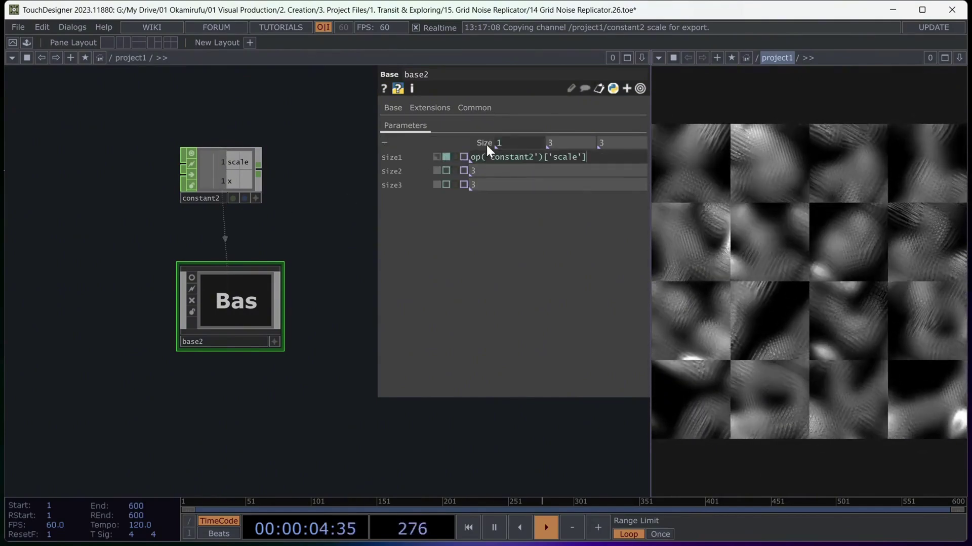
pyautogui.click(484, 144)
# Check the custom parameters of item0 and the clone below it in the Clones network.
pyautogui.scroll(-5, 101, 264)
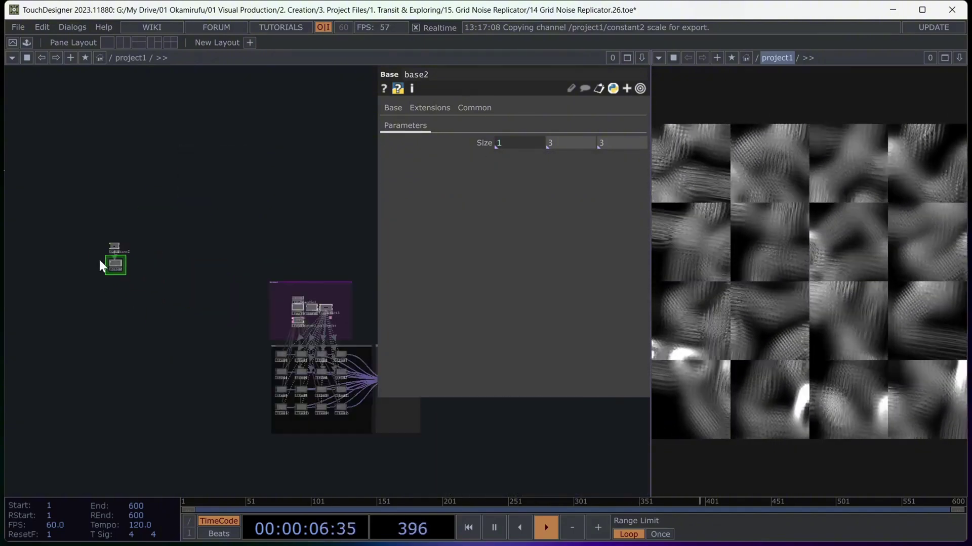
pyautogui.scroll(3, 328, 397)
pyautogui.scroll(3, 329, 399)
pyautogui.click(153, 257)
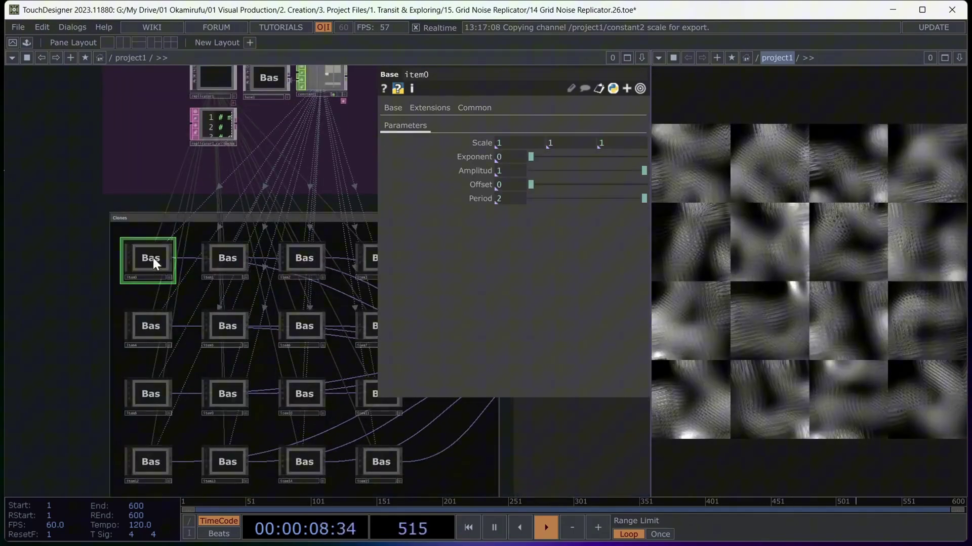
pyautogui.click(153, 328)
pyautogui.click(153, 258)
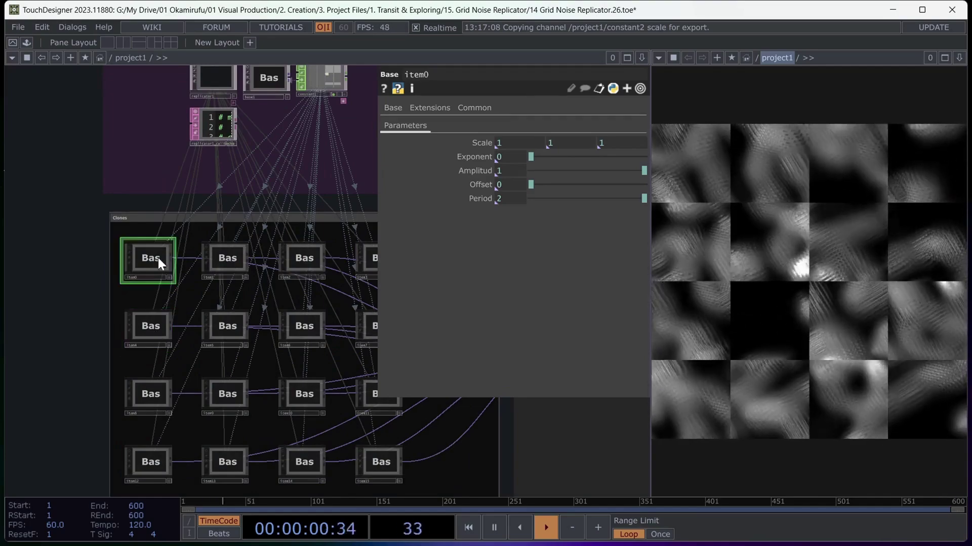
pyautogui.moveTo(158, 257); pyautogui.dragTo(290, 181)
# Examine constant1's channels that drive the clones, and base1's custom parameters and contents.
pyautogui.click(299, 159)
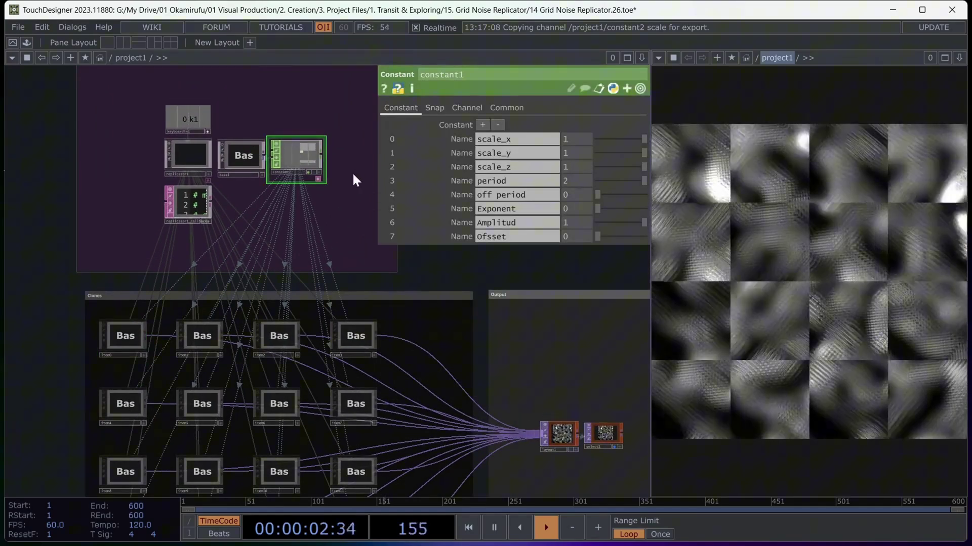
pyautogui.moveTo(641, 140); pyautogui.dragTo(650, 160)
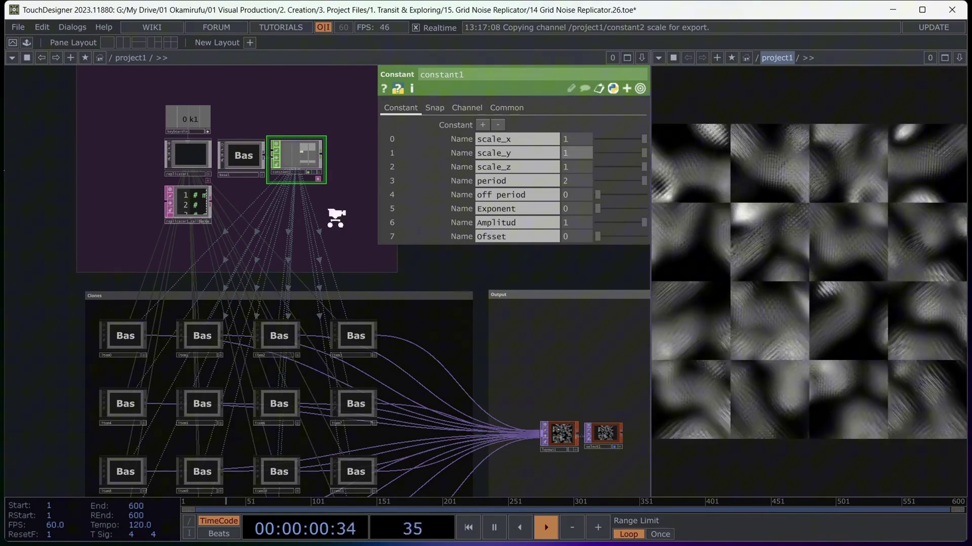
pyautogui.scroll(-3, 334, 213)
pyautogui.moveTo(569, 303); pyautogui.dragTo(548, 305)
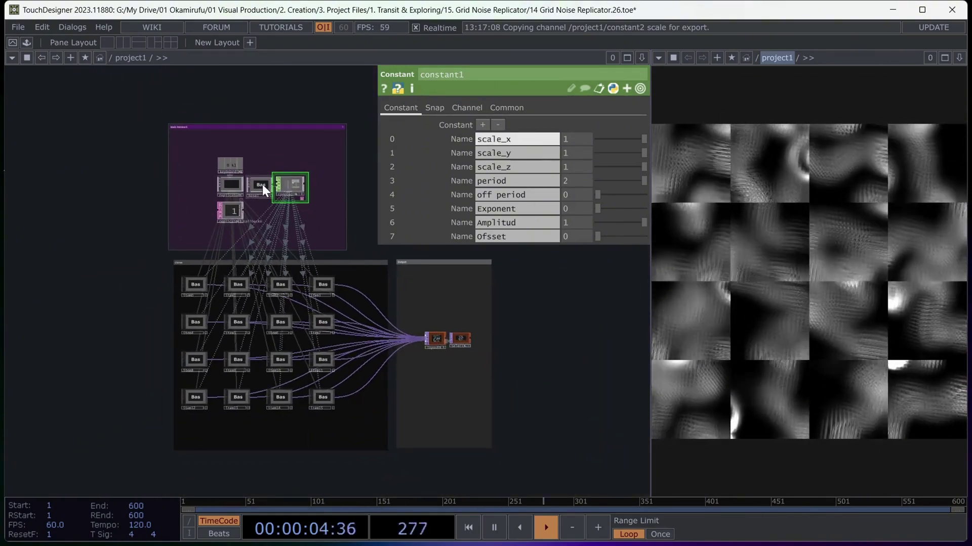
pyautogui.click(262, 186)
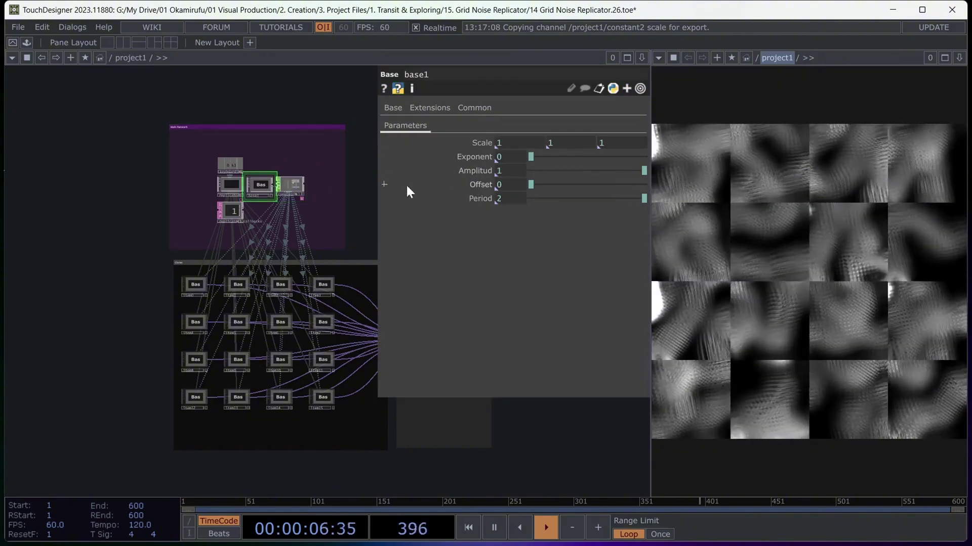
pyautogui.doubleClick(261, 184)
pyautogui.click(53, 355)
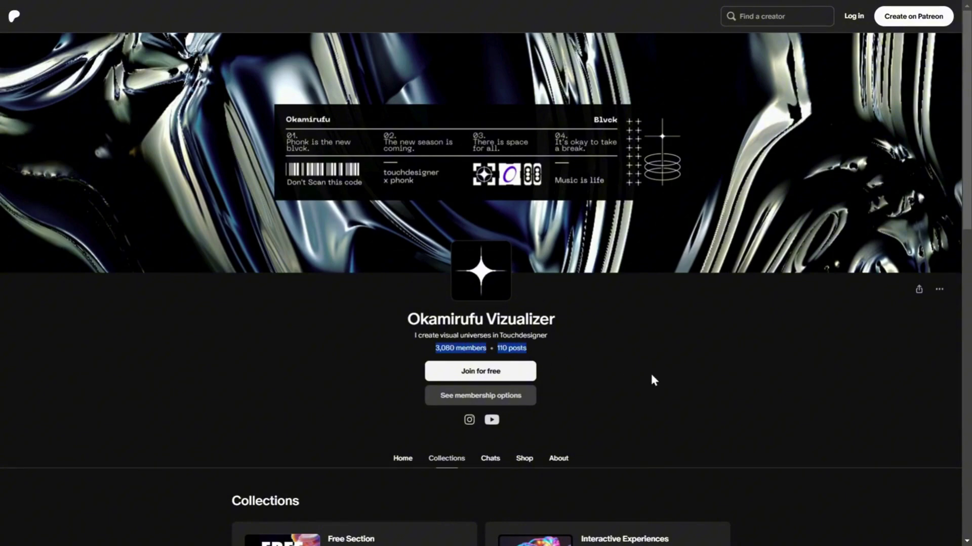
# Look through the collections on the creator's Patreon page, from Free Section down to Inspiration.
pyautogui.scroll(-5, 651, 377)
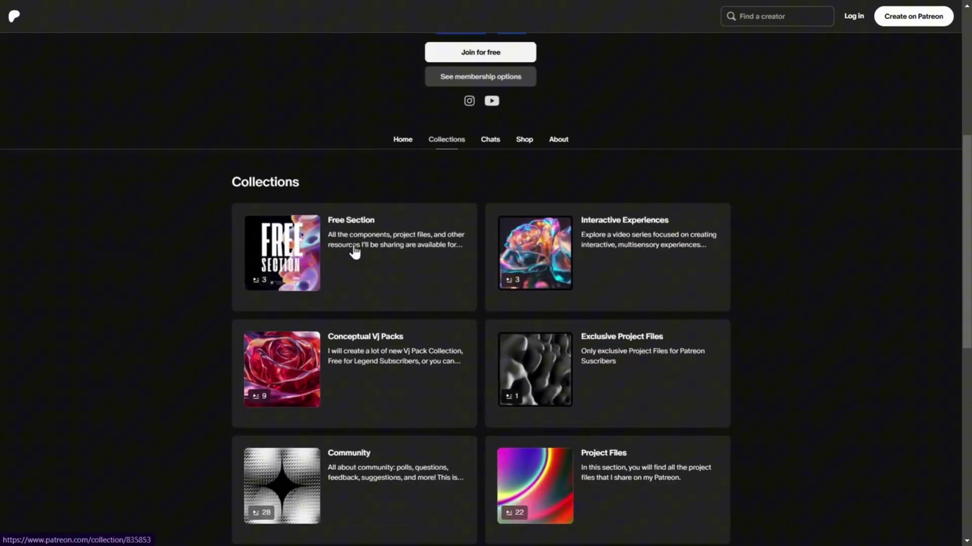
pyautogui.scroll(-5, 371, 265)
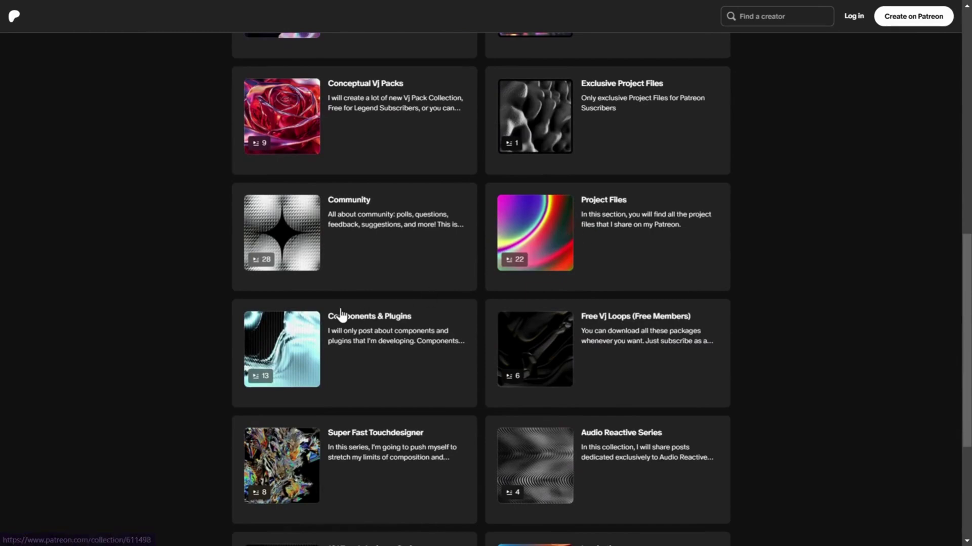
pyautogui.scroll(-3, 365, 369)
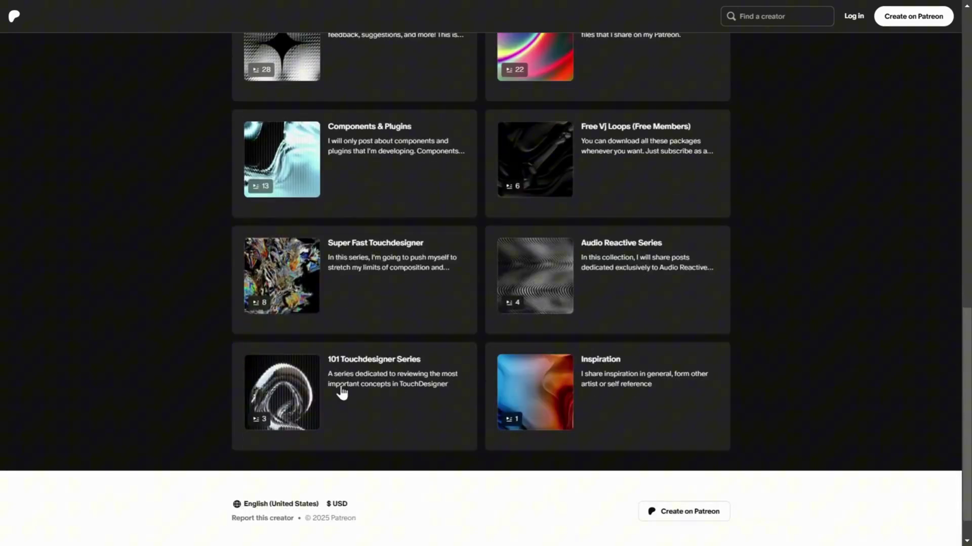
pyautogui.scroll(8, 622, 403)
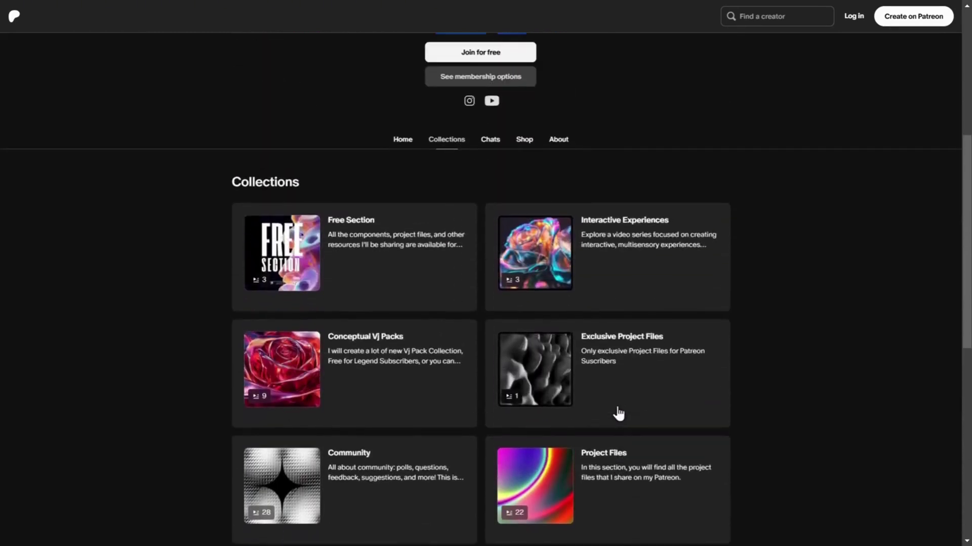
# Open the Patreon page's shop and browse its project files and VJ packs.
pyautogui.click(528, 144)
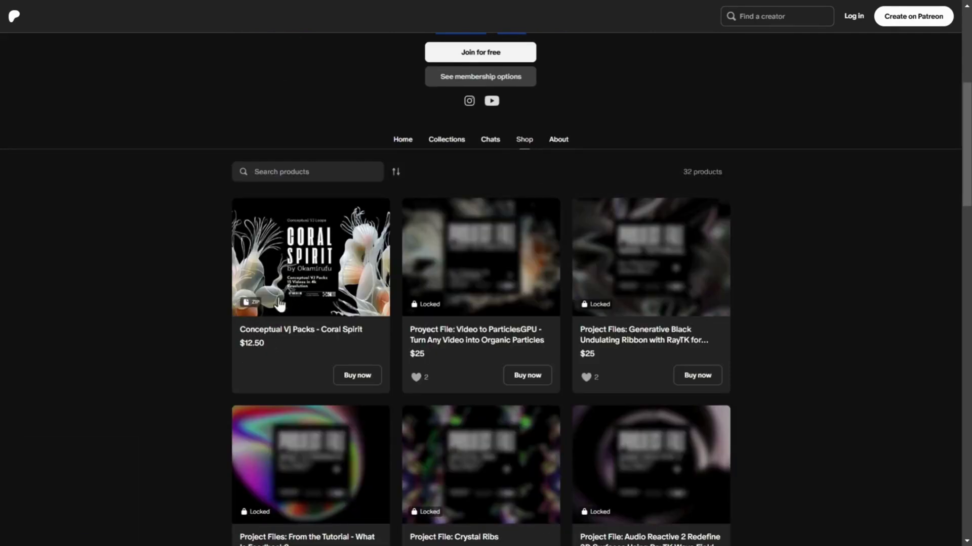
pyautogui.scroll(-20, 449, 359)
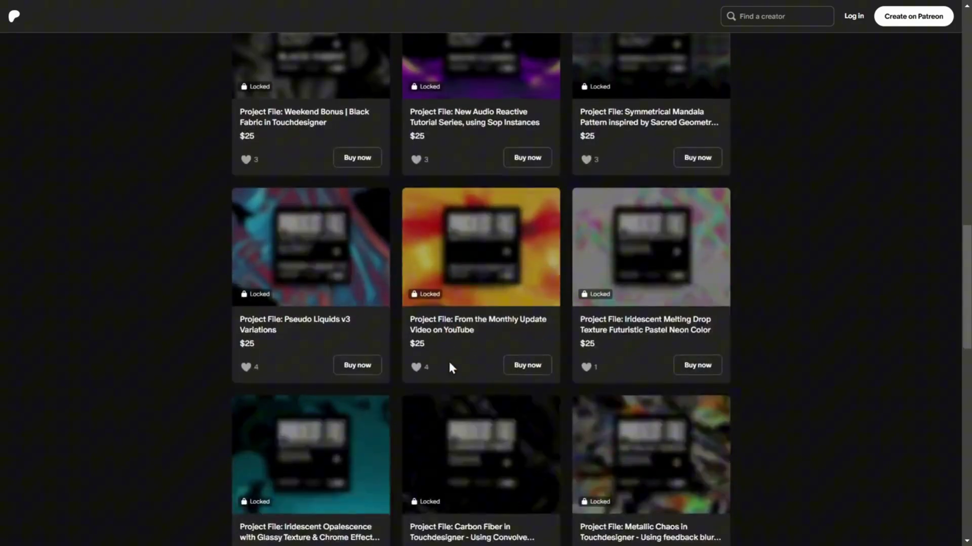
pyautogui.scroll(-6, 464, 423)
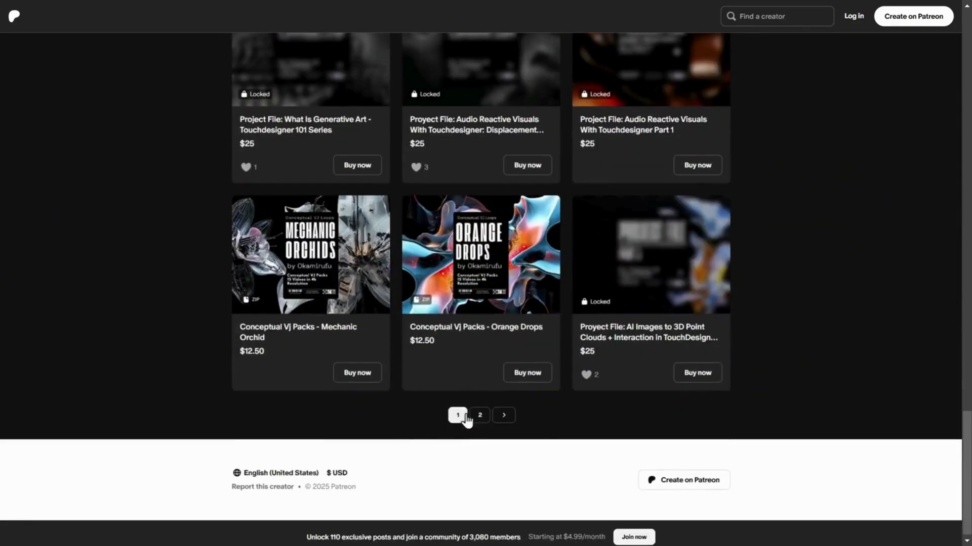
pyautogui.scroll(8, 445, 395)
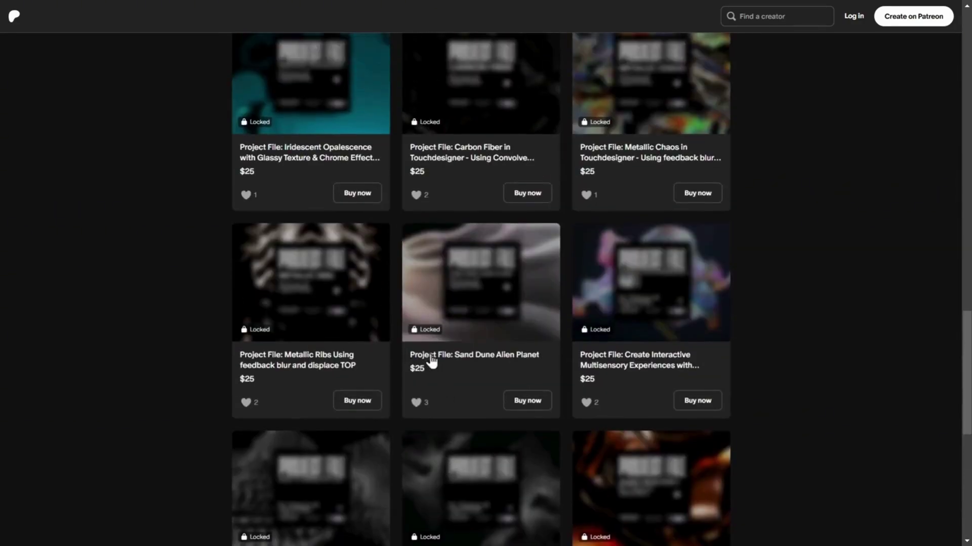
pyautogui.moveTo(433, 372); pyautogui.dragTo(408, 358)
pyautogui.scroll(8, 463, 365)
pyautogui.scroll(15, 460, 365)
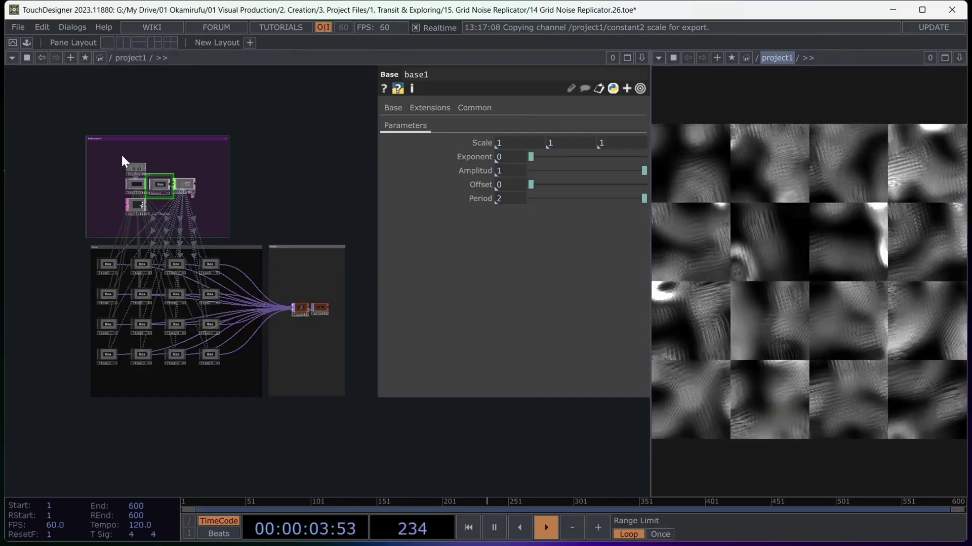
# Review keyboardin1 and the parameters of replicator1 in the Main Network, and those of layout1 in the output section.
pyautogui.scroll(6, 120, 156)
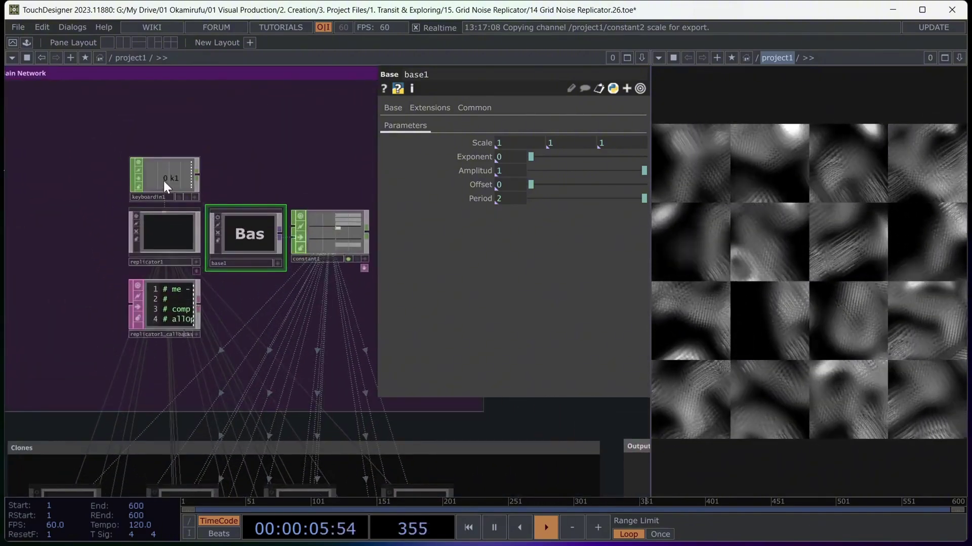
pyautogui.click(171, 179)
pyautogui.scroll(1, 170, 180)
pyautogui.click(170, 232)
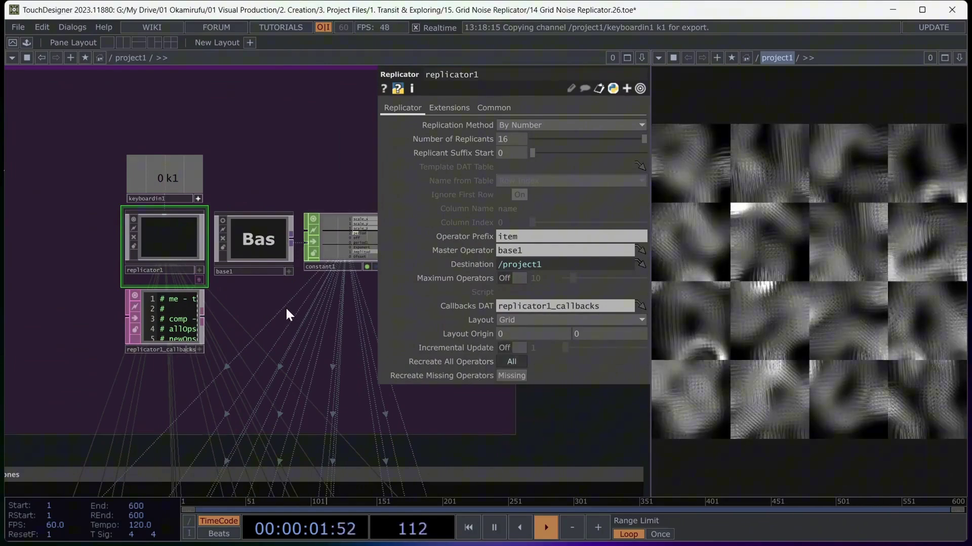
pyautogui.moveTo(270, 298); pyautogui.dragTo(225, 286)
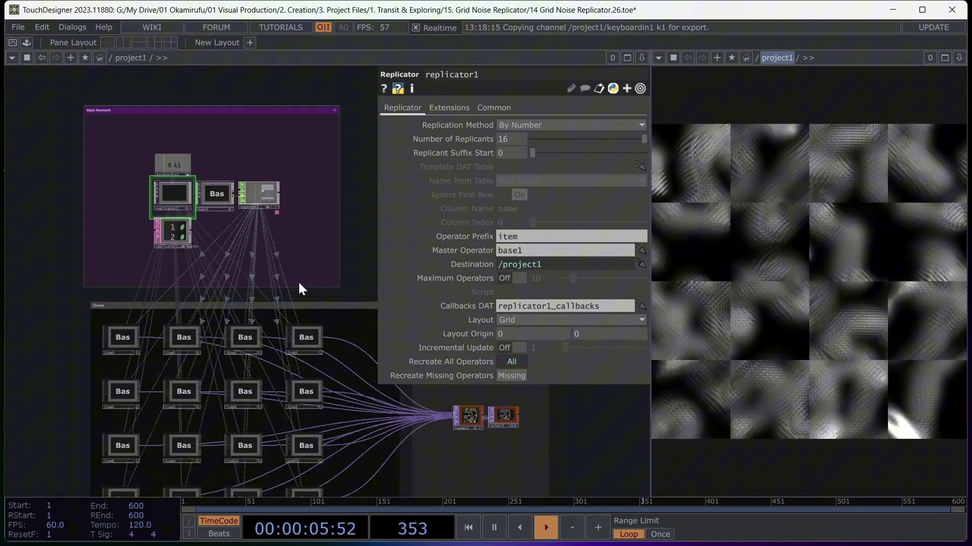
pyautogui.click(464, 414)
pyautogui.scroll(5, 172, 230)
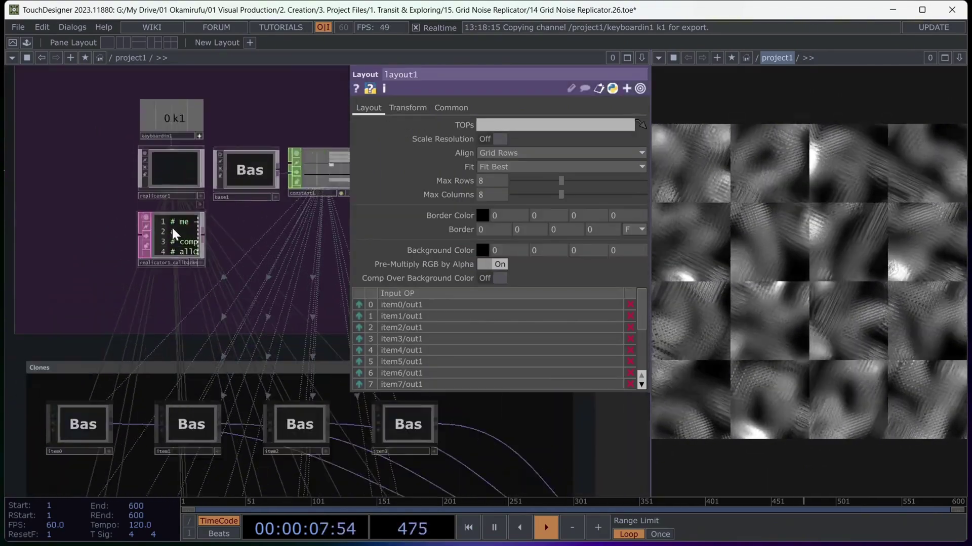
# Open the replicator1_callbacks script in the external text editor to examine the line connecting each clone to layout1, and close it.
pyautogui.click(169, 225)
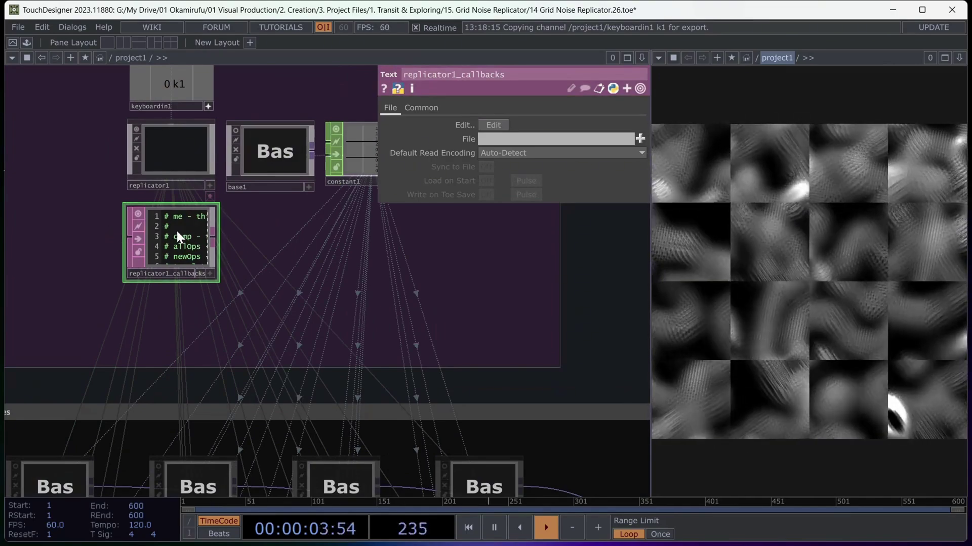
pyautogui.hotkey('ctrl', 'e')
pyautogui.click(635, 175)
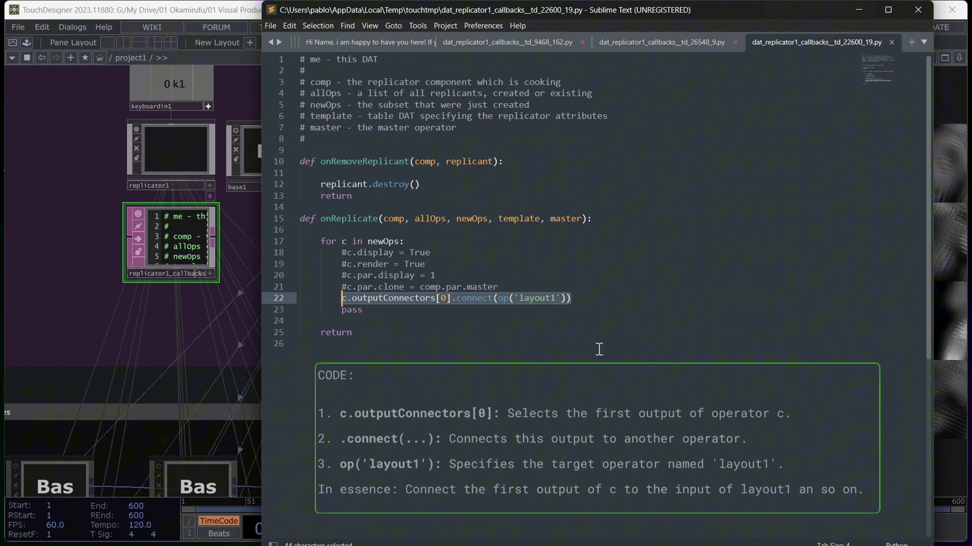
pyautogui.click(918, 11)
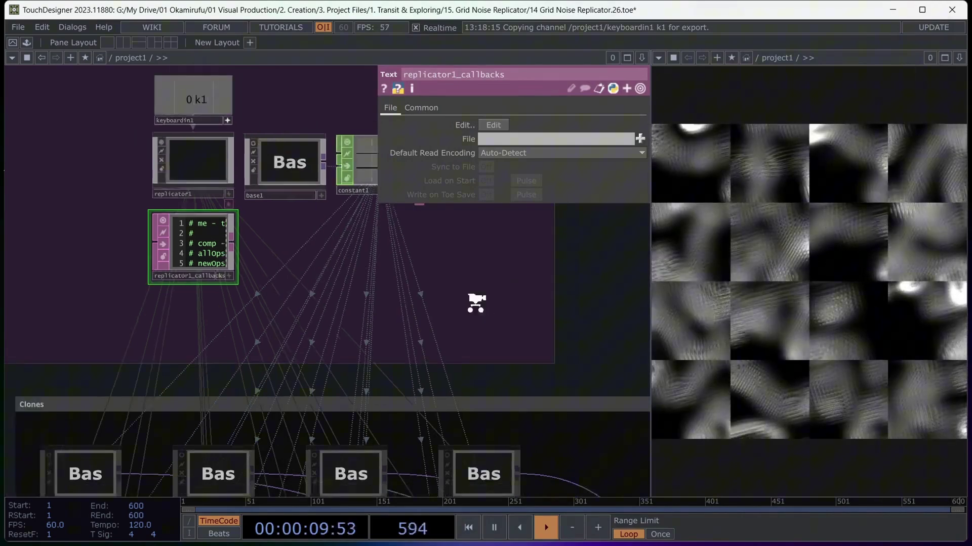
# Check base1's custom parameters and the constant1 channels that feed them in the Main Network.
pyautogui.scroll(-10, 553, 397)
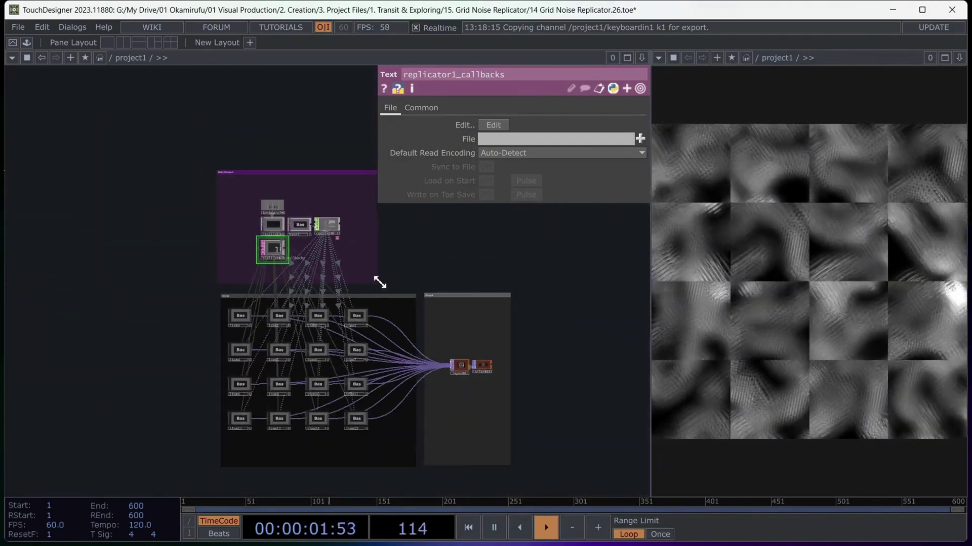
pyautogui.scroll(10, 315, 253)
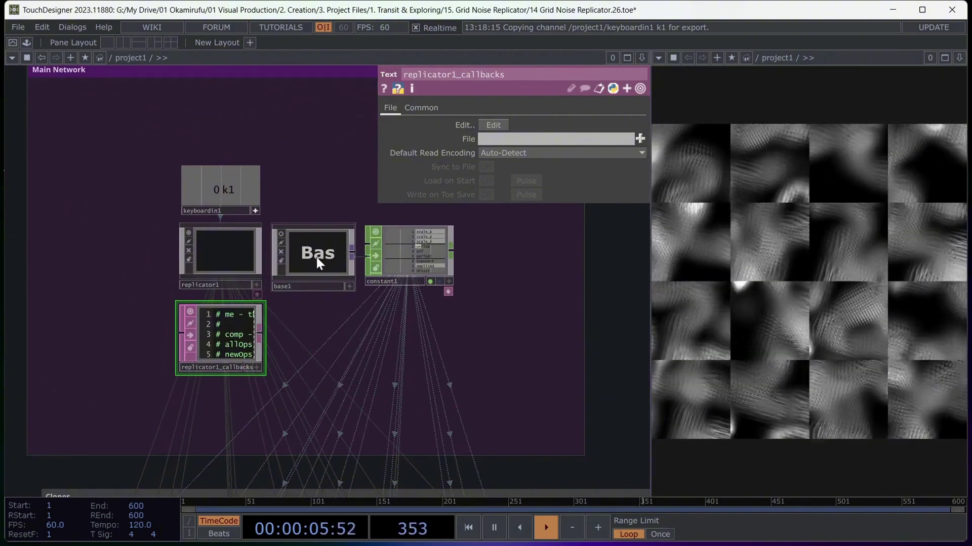
pyautogui.click(317, 257)
pyautogui.moveTo(359, 168); pyautogui.dragTo(262, 219)
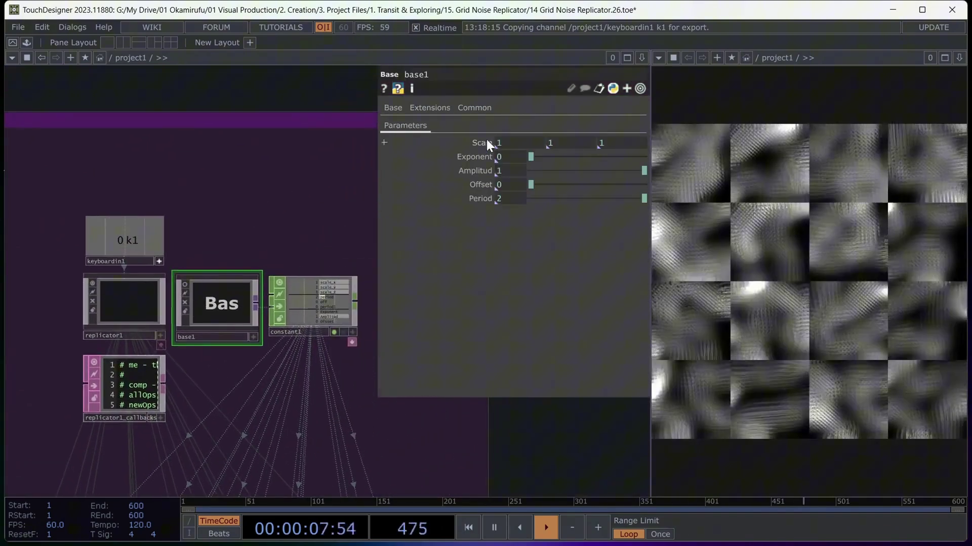
pyautogui.click(348, 295)
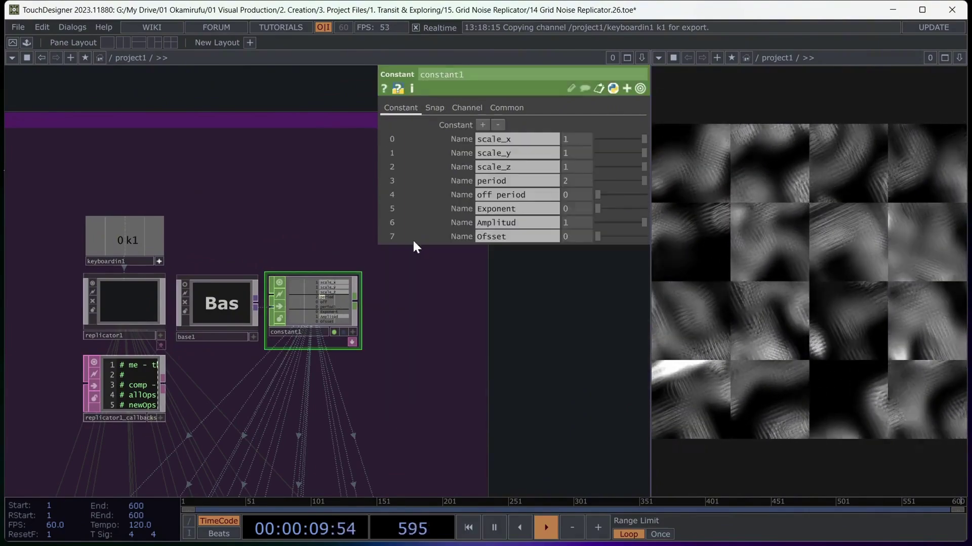
# Enter base1 to view noise1's Seed parameter, collapse its expression and go back up to project1.
pyautogui.click(220, 299)
pyautogui.press('i')
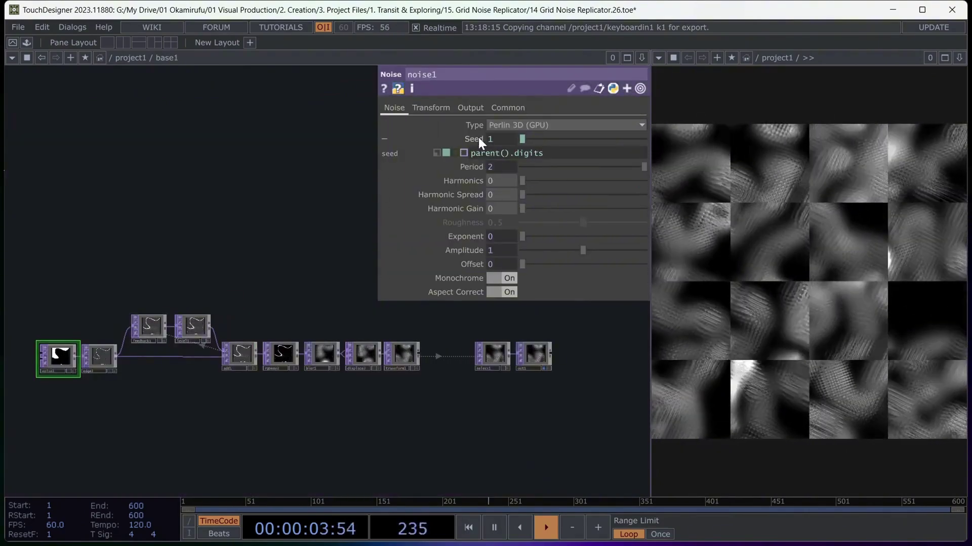
pyautogui.click(476, 139)
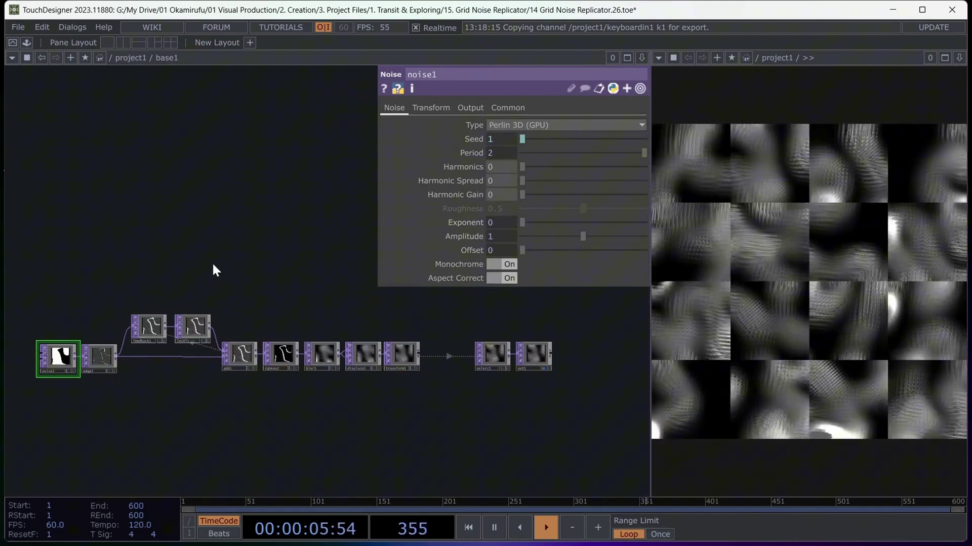
pyautogui.press('u')
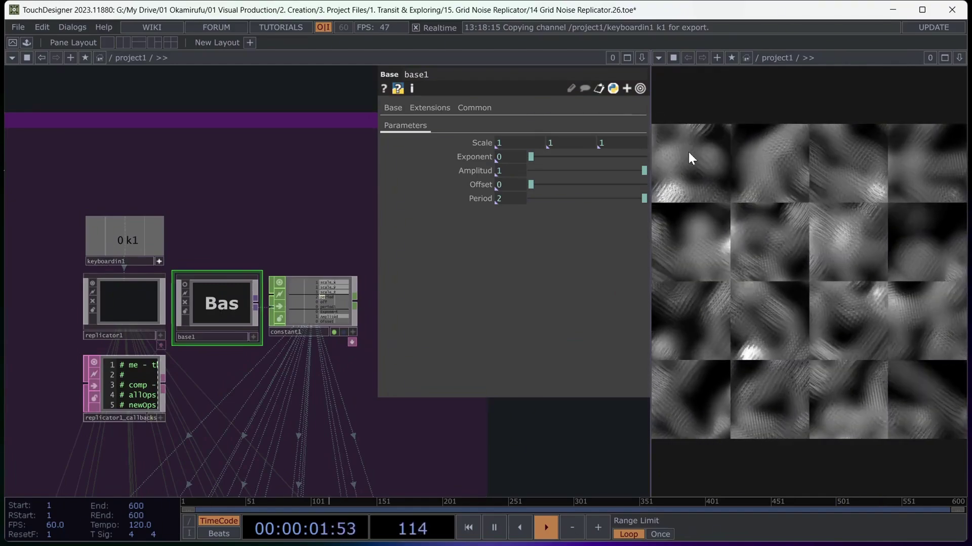
# Reopen base1's network, examine the full expression behind noise1's Seed, collapse it and return to project1.
pyautogui.press('i')
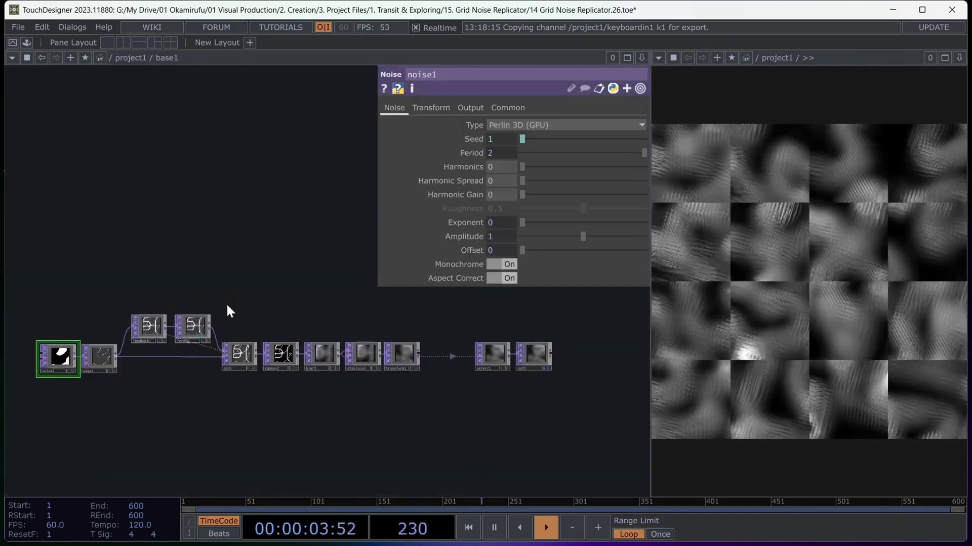
pyautogui.scroll(3, 195, 372)
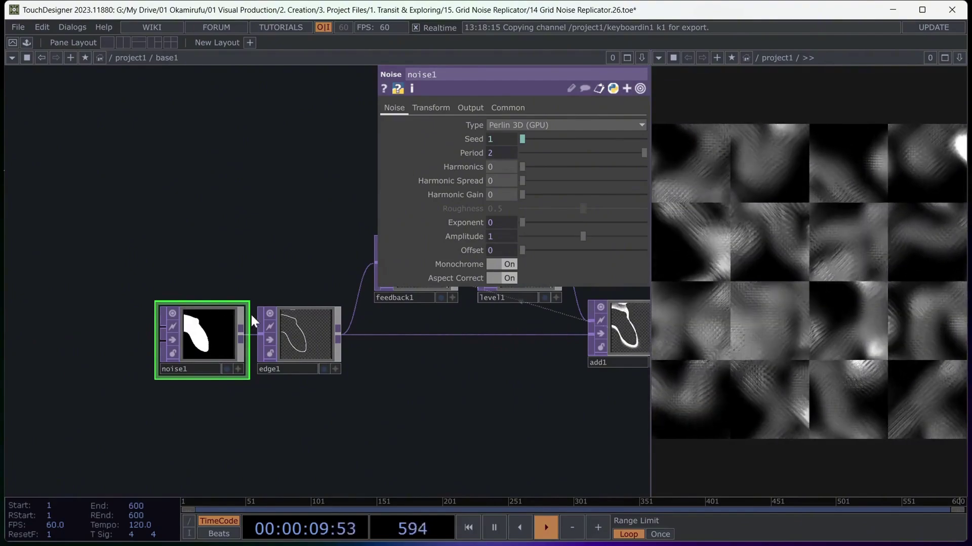
pyautogui.click(475, 139)
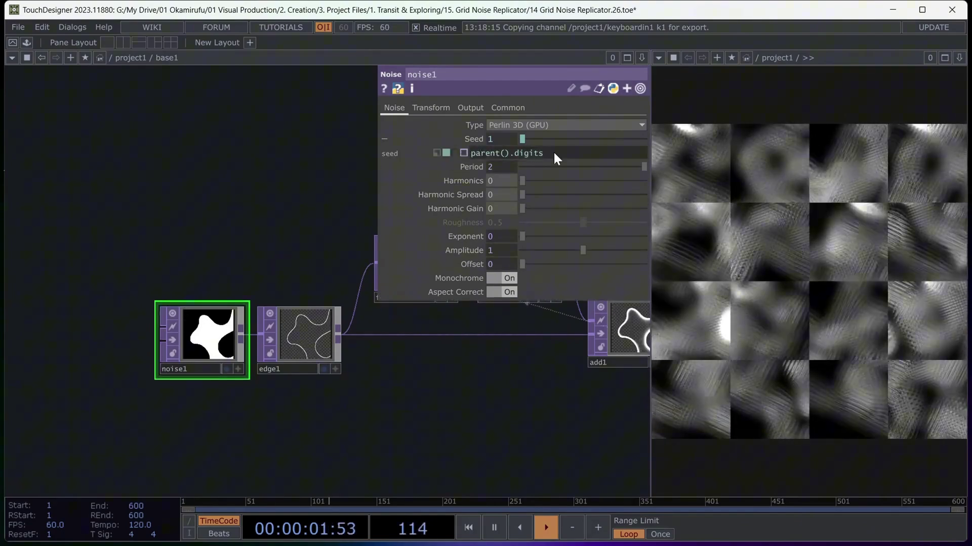
pyautogui.moveTo(553, 151); pyautogui.dragTo(472, 156)
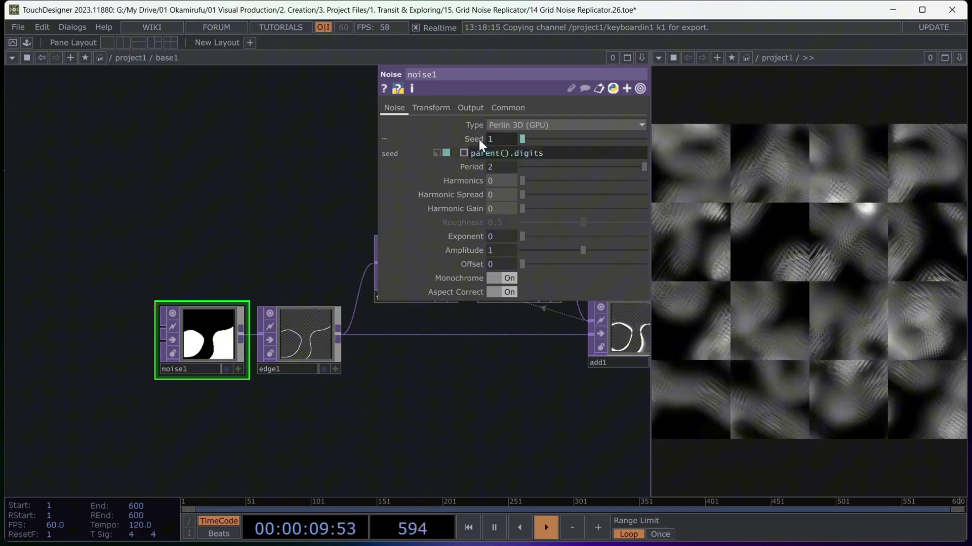
pyautogui.click(476, 139)
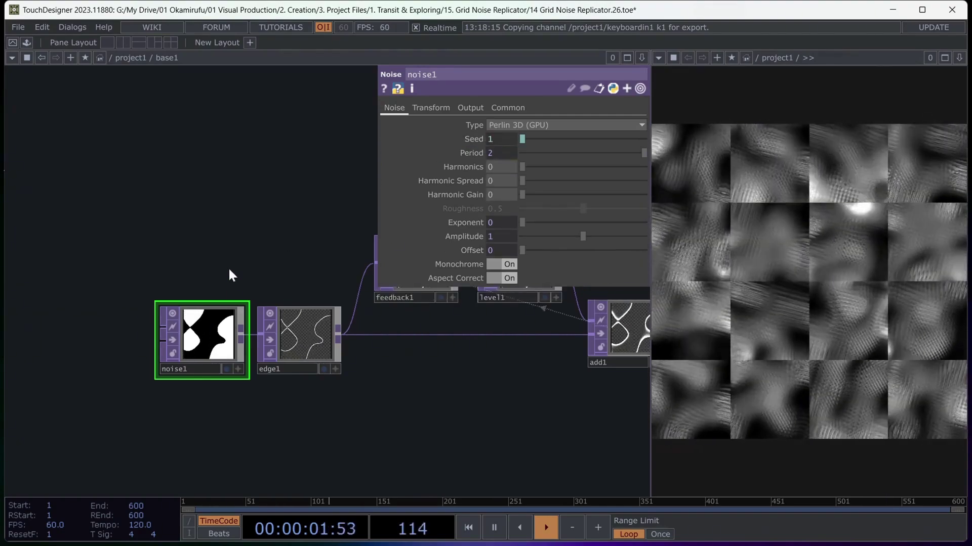
pyautogui.press('u')
# Enter item0 in the Clones network to check noise1's Seed value there, and return to project1.
pyautogui.scroll(5, 179, 359)
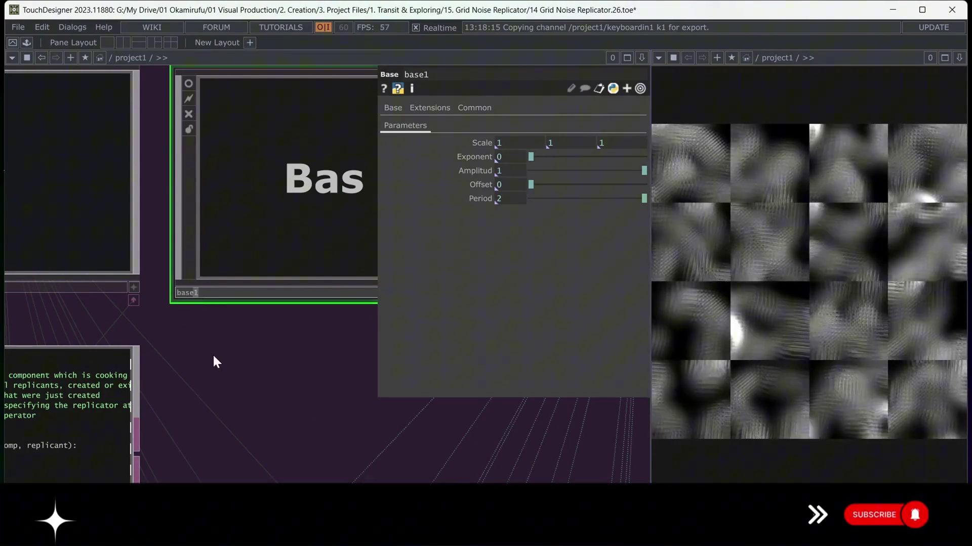
pyautogui.scroll(-10, 206, 341)
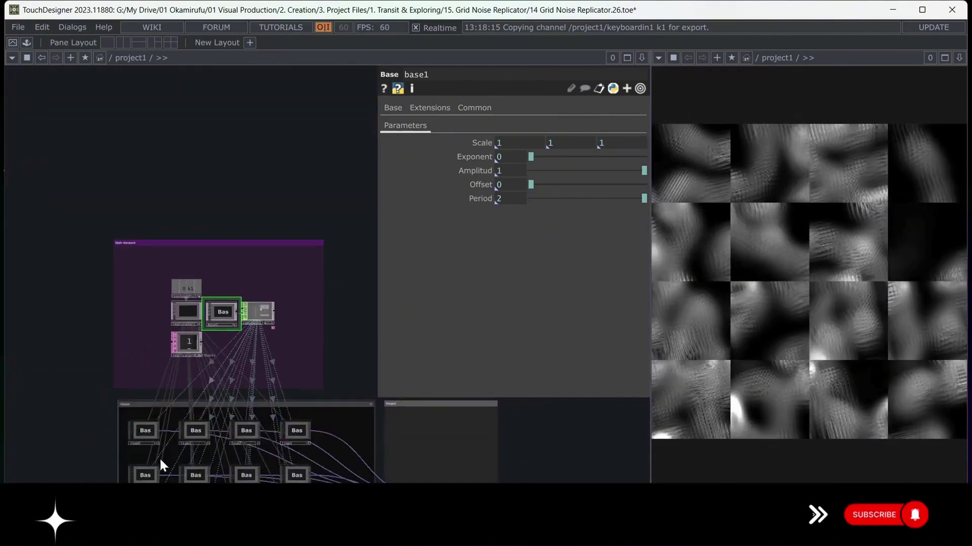
pyautogui.scroll(4, 134, 468)
pyautogui.scroll(3, 133, 468)
pyautogui.click(160, 352)
pyautogui.press('i')
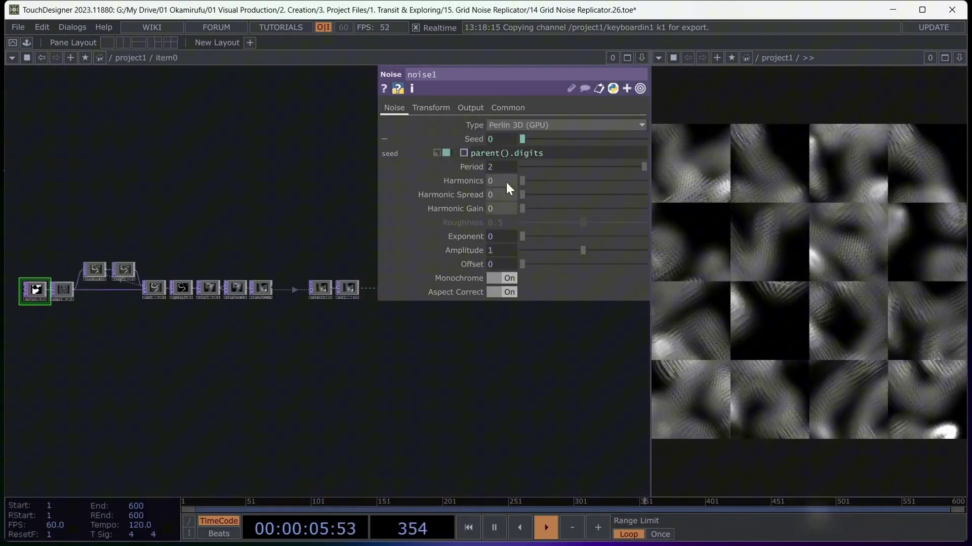
pyautogui.press('u')
# Enter item9 to compare its noise1 Seed value with item0's, and return to the project1 network overview.
pyautogui.scroll(-3, 148, 223)
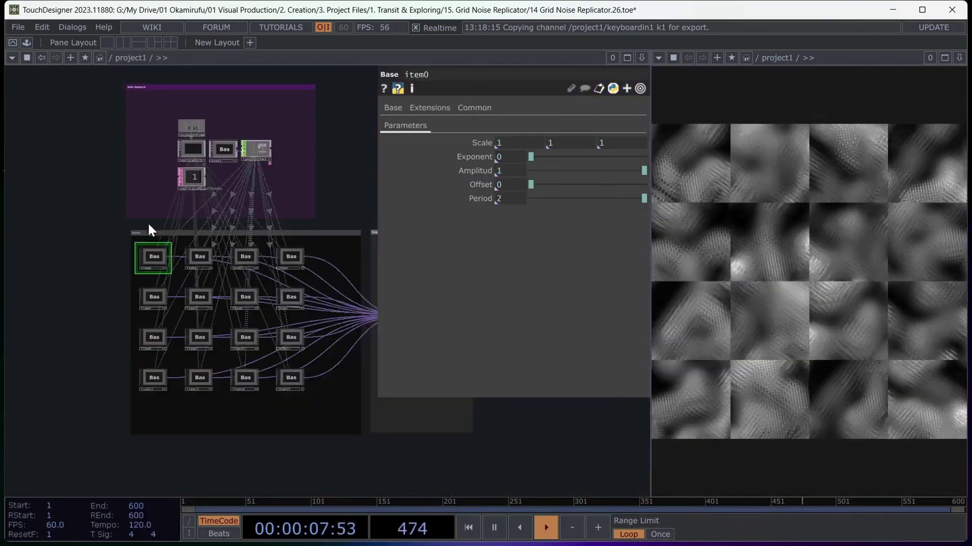
pyautogui.scroll(6, 194, 347)
pyautogui.click(192, 317)
pyautogui.press('i')
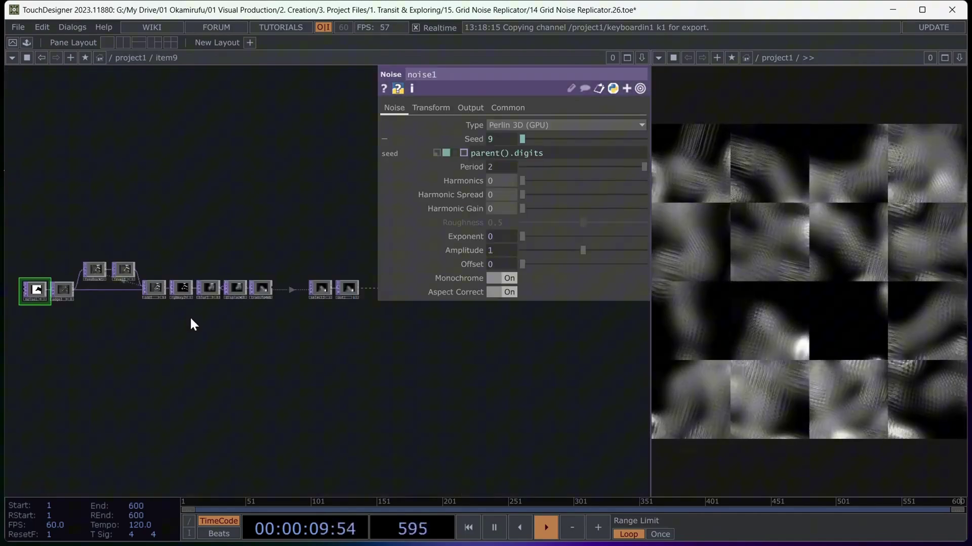
pyautogui.press('u')
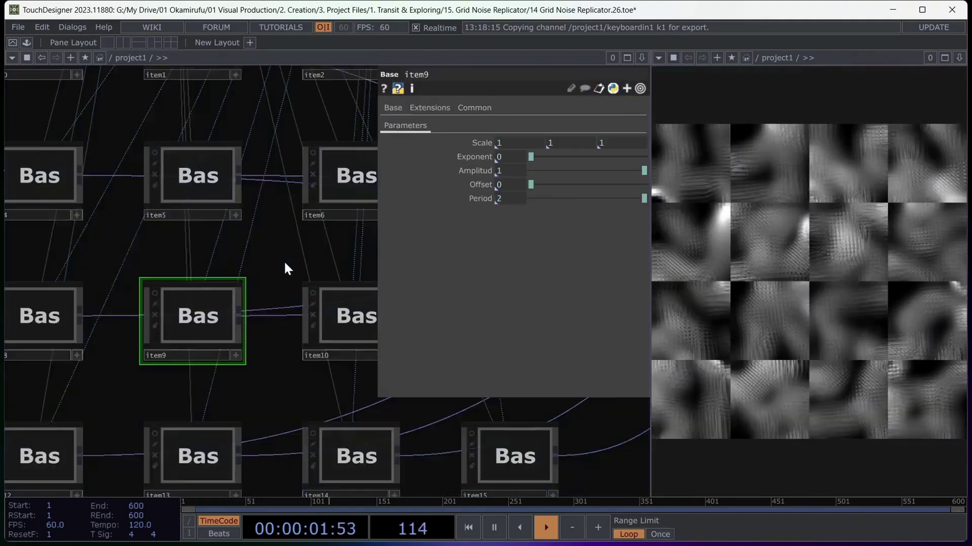
pyautogui.scroll(-6, 228, 258)
pyautogui.moveTo(125, 168); pyautogui.dragTo(87, 304)
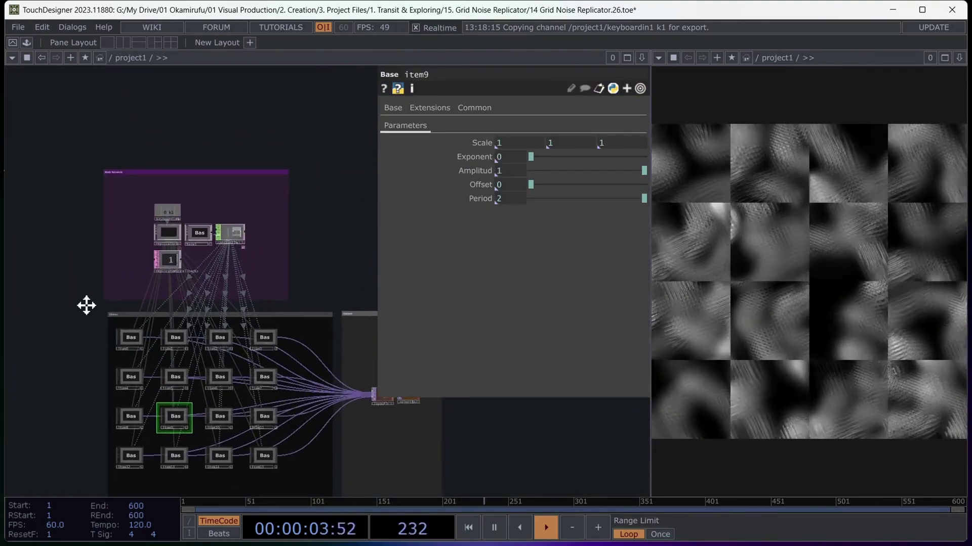
# Try 1 as replicator1's Replicant Suffix Start, check the clone names, and set it back to 0.
pyautogui.scroll(8, 134, 333)
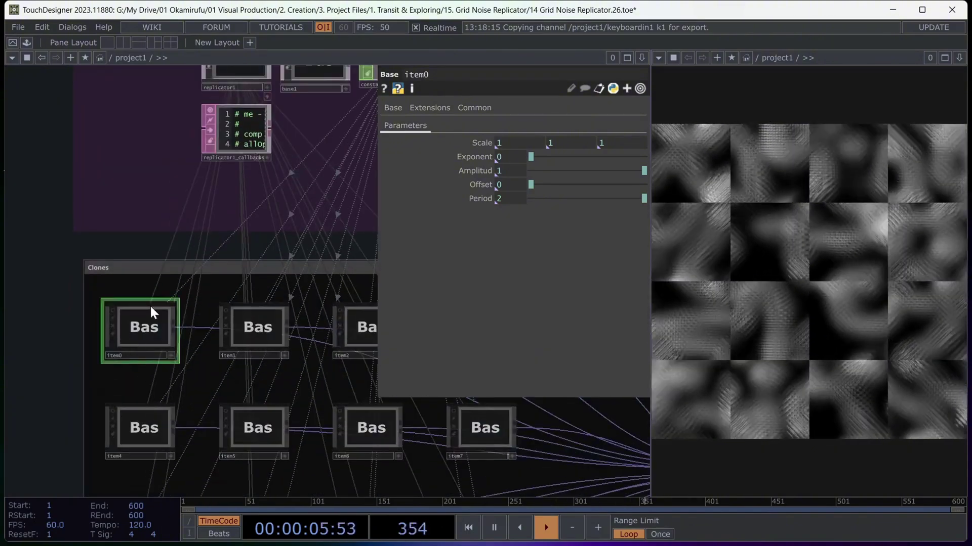
pyautogui.moveTo(127, 152); pyautogui.dragTo(119, 238)
pyautogui.click(229, 148)
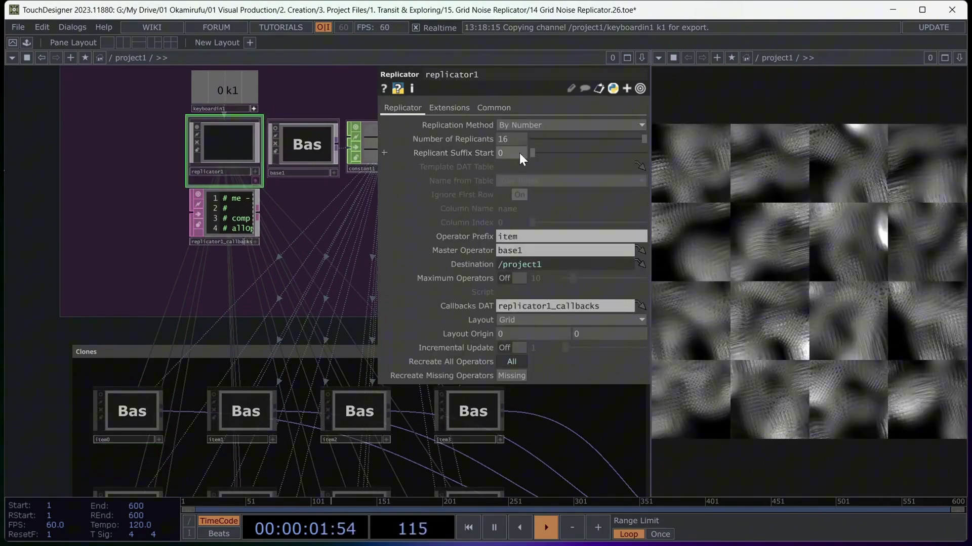
pyautogui.click(519, 153)
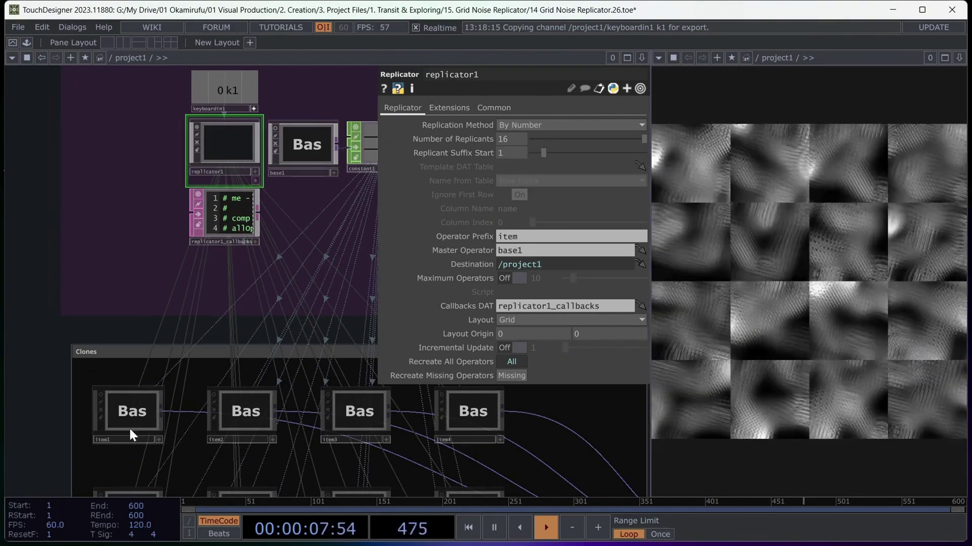
pyautogui.scroll(4, 113, 446)
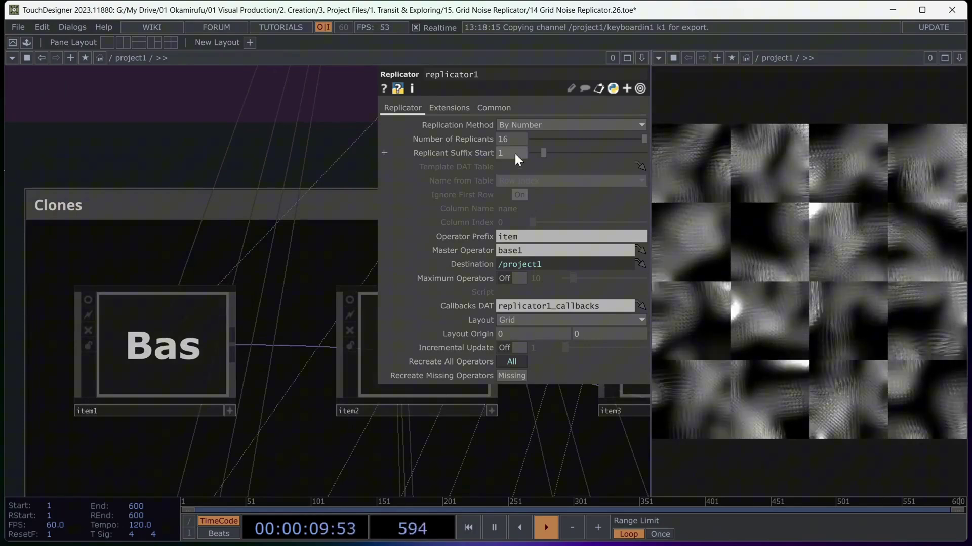
pyautogui.click(466, 155)
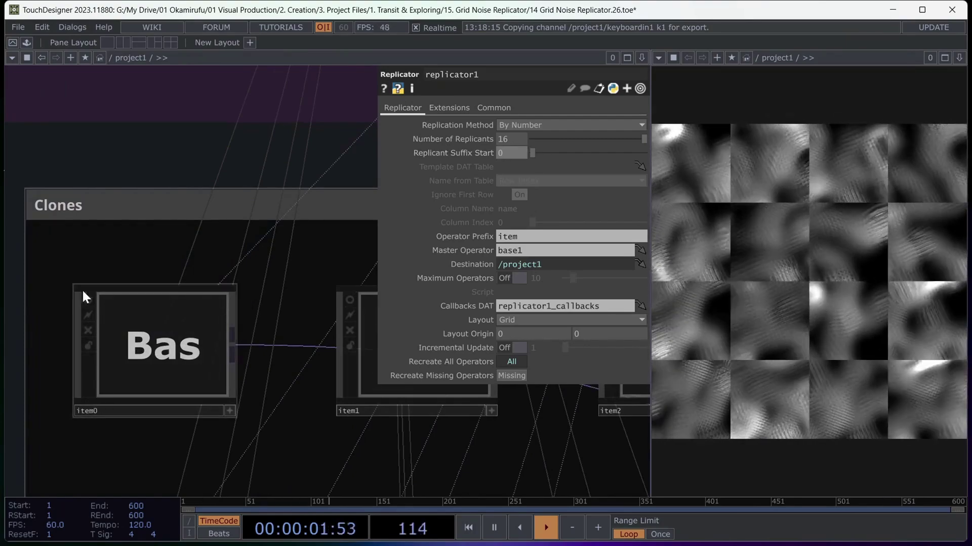
# Enter base1 and inspect the select1 and out1 operators at the end of its network.
pyautogui.scroll(-5, 83, 292)
pyautogui.click(178, 171)
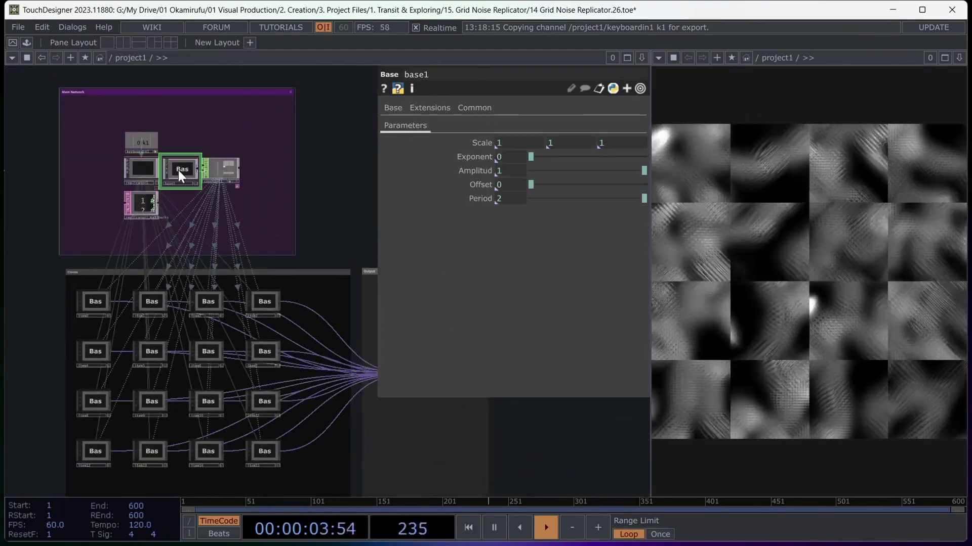
pyautogui.doubleClick(178, 170)
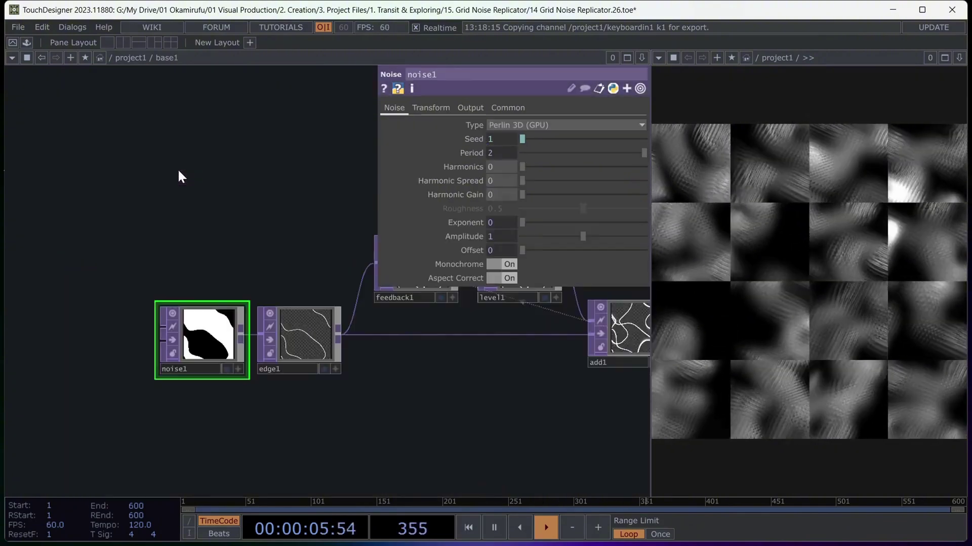
pyautogui.scroll(-3, 127, 248)
pyautogui.moveTo(200, 210); pyautogui.dragTo(132, 267)
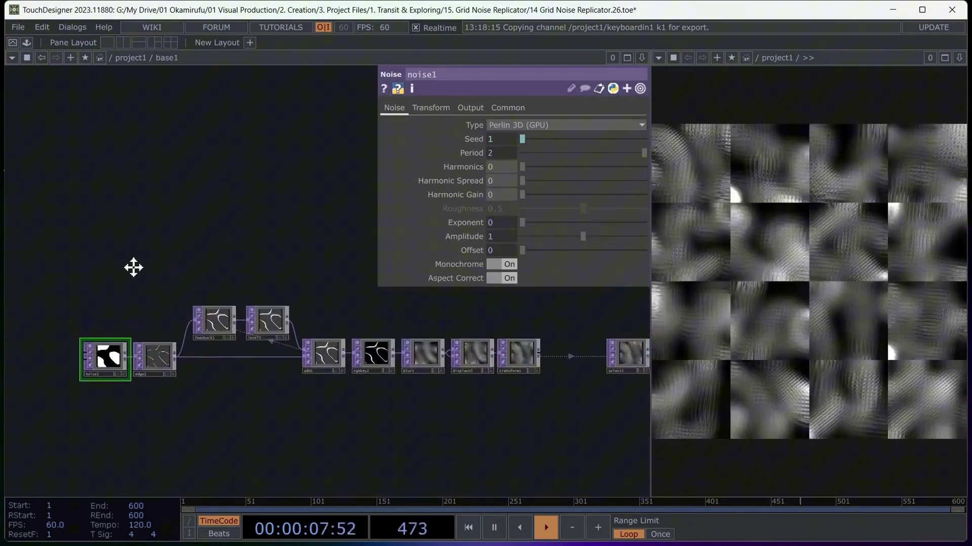
pyautogui.moveTo(590, 441); pyautogui.dragTo(260, 434)
pyautogui.scroll(4, 381, 364)
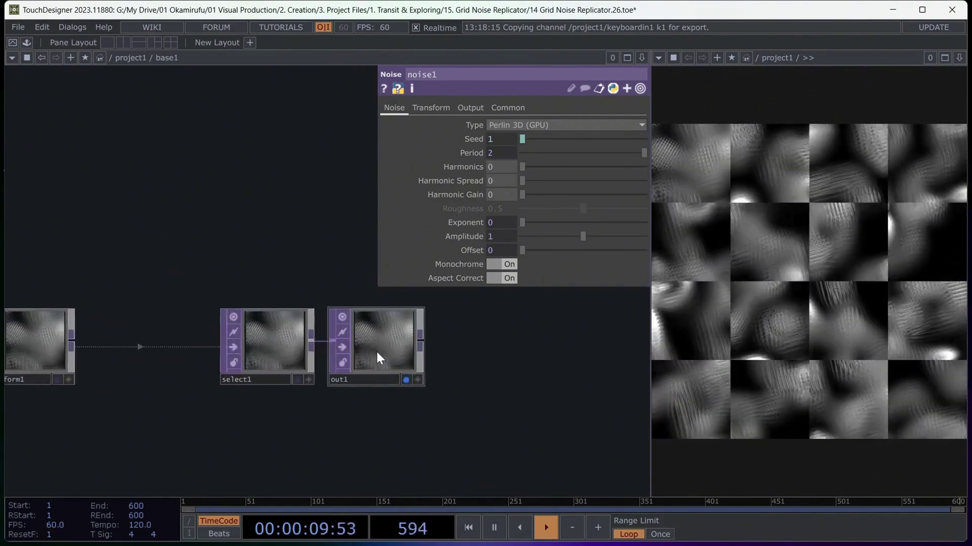
pyautogui.click(377, 352)
pyautogui.click(405, 380)
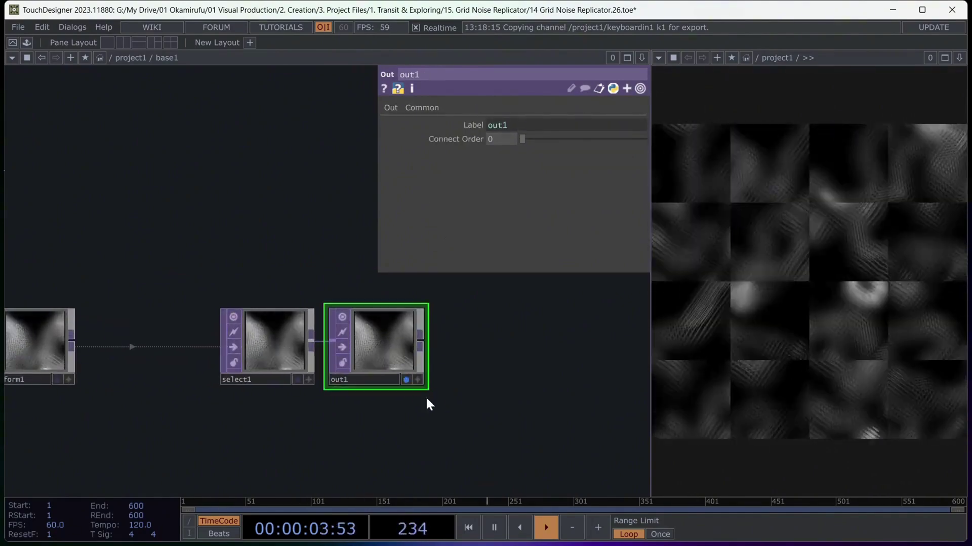
# Hide the parameters, examine base1's node chain from noise1 onward, and undo the stray node move.
pyautogui.scroll(-6, 425, 396)
pyautogui.moveTo(262, 432); pyautogui.dragTo(381, 423)
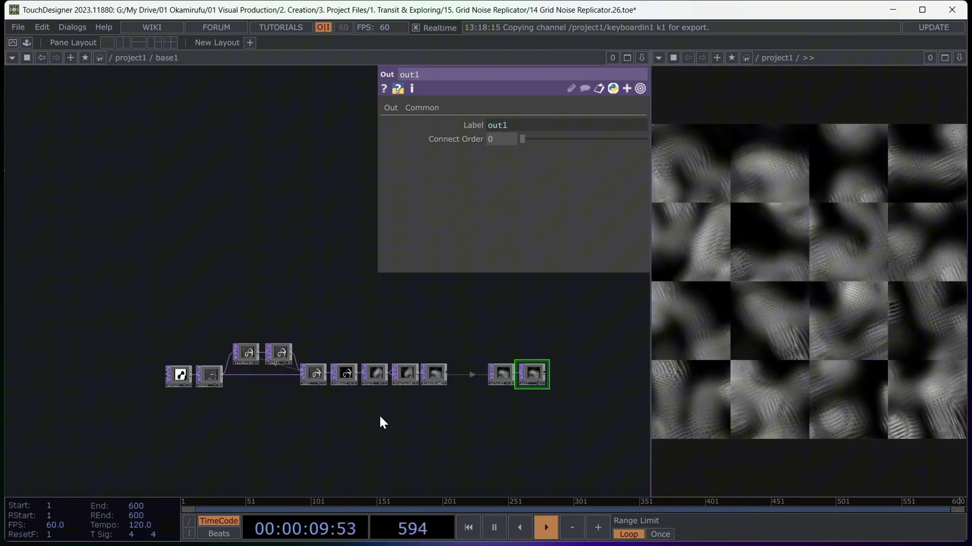
pyautogui.press('p')
pyautogui.moveTo(331, 423); pyautogui.dragTo(321, 319)
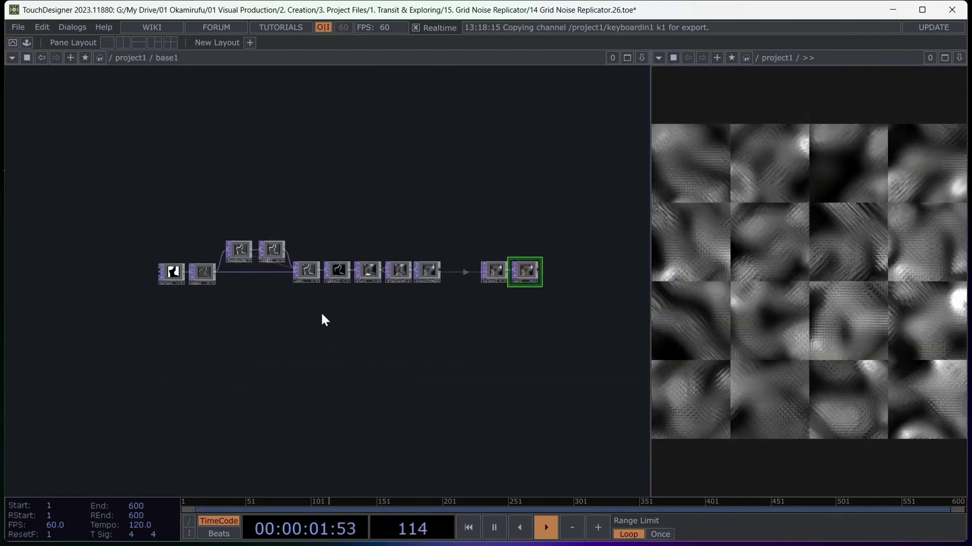
pyautogui.scroll(3, 297, 285)
pyautogui.scroll(1, 127, 253)
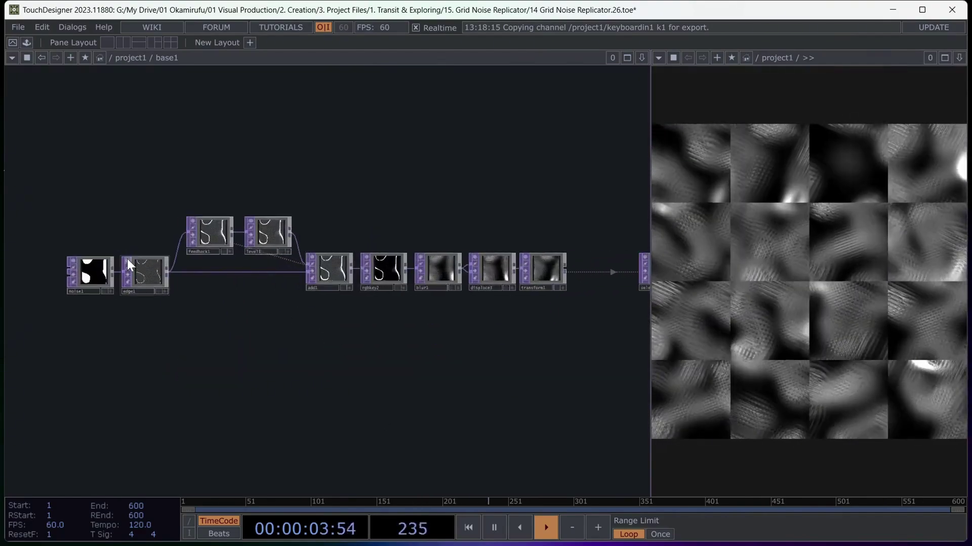
pyautogui.scroll(4, 126, 259)
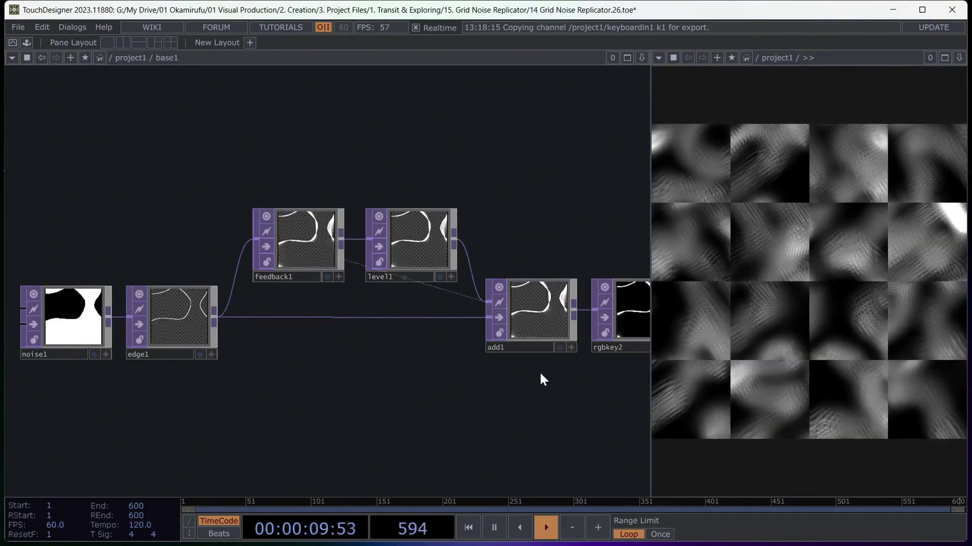
pyautogui.moveTo(611, 393); pyautogui.dragTo(219, 376)
pyautogui.scroll(-3, 220, 375)
pyautogui.moveTo(362, 324); pyautogui.dragTo(537, 321)
pyautogui.hotkey('ctrl', 'z')
pyautogui.moveTo(341, 380); pyautogui.dragTo(531, 391)
# Show the parameters again and review noise1's settings and level1's Post opacity.
pyautogui.click(144, 318)
pyautogui.press('p')
pyautogui.moveTo(389, 403); pyautogui.dragTo(347, 461)
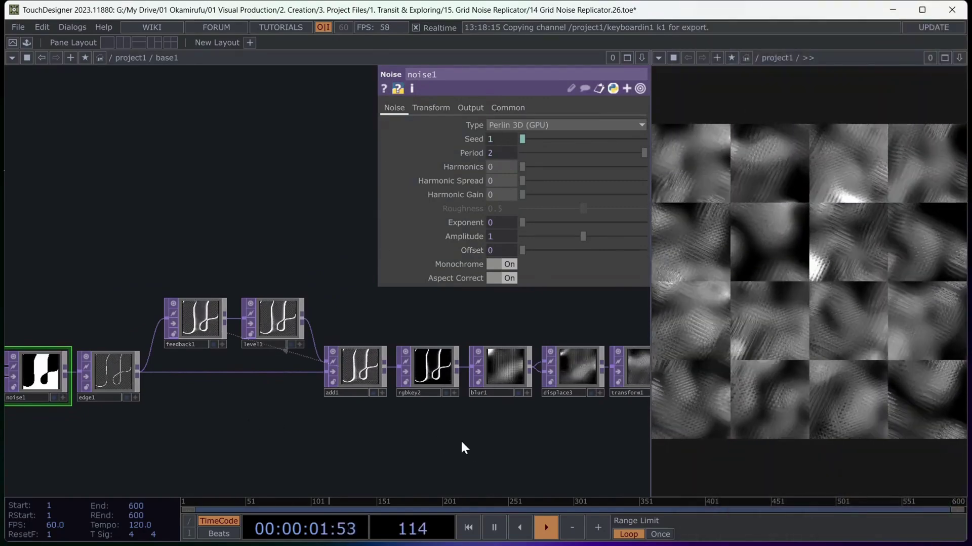
pyautogui.click(267, 301)
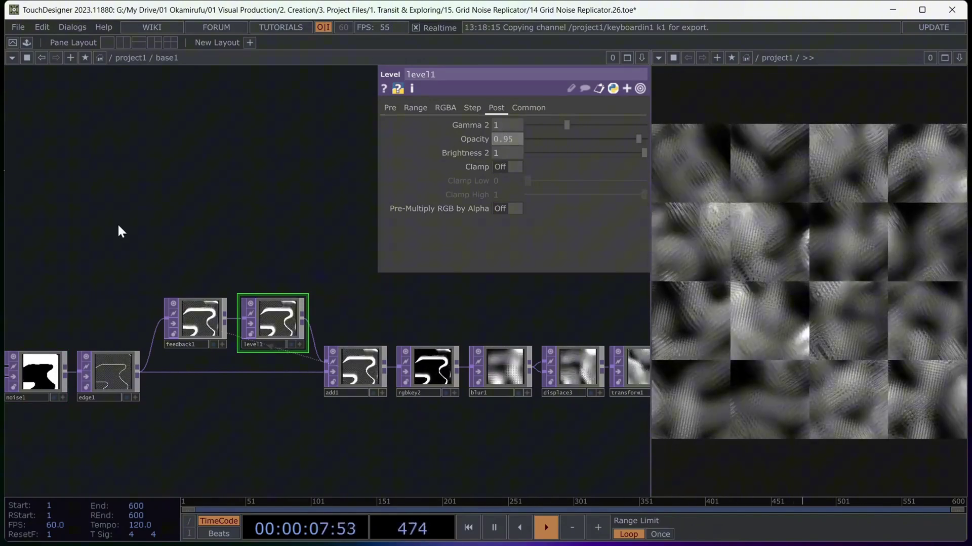
# Review blur1's filter settings and displace3's Displace Weight and input connections.
pyautogui.scroll(-2, 120, 230)
pyautogui.scroll(1, 308, 331)
pyautogui.scroll(2, 304, 332)
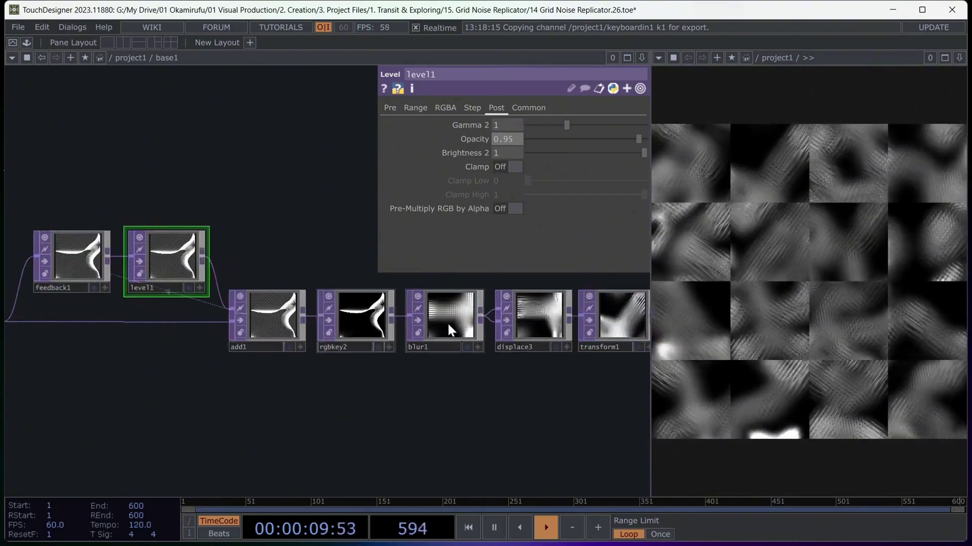
pyautogui.click(447, 323)
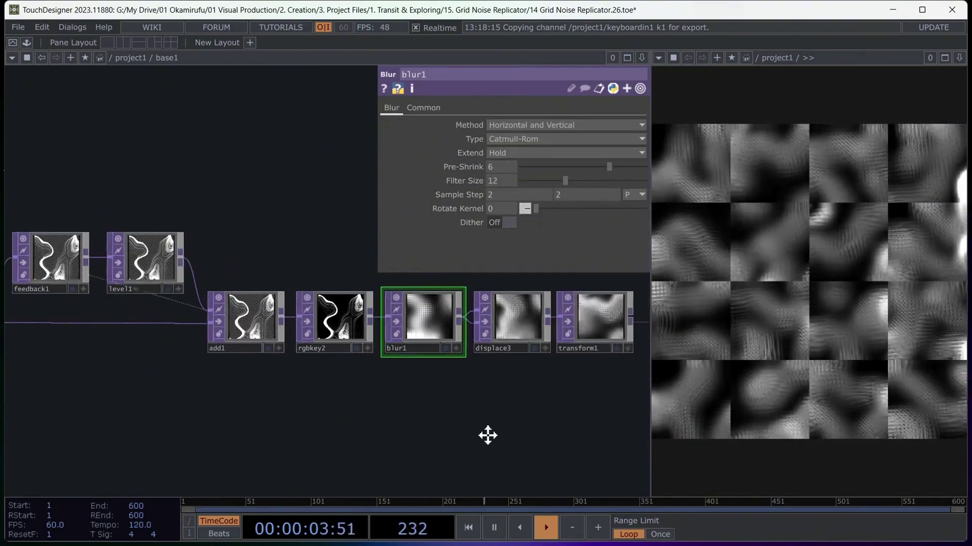
pyautogui.moveTo(487, 434); pyautogui.dragTo(292, 423)
pyautogui.click(289, 330)
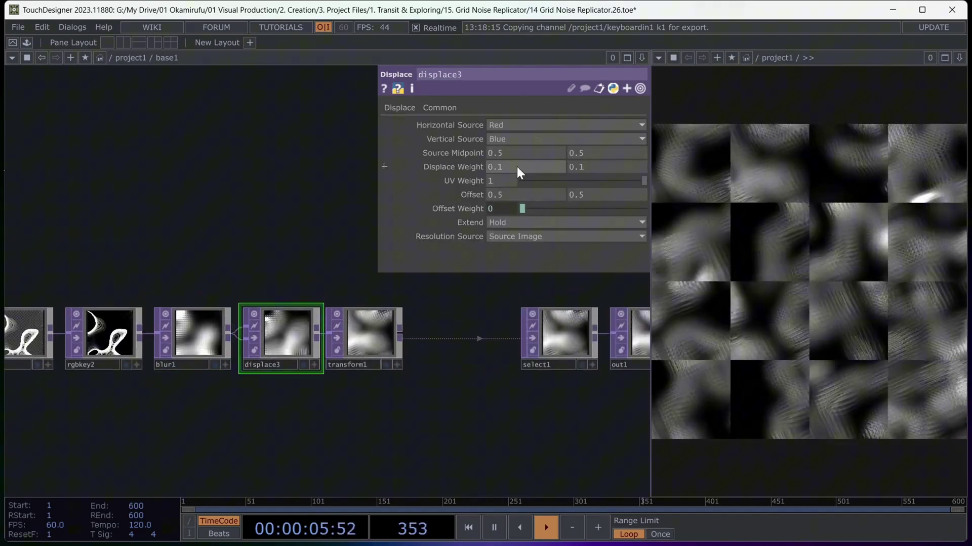
pyautogui.click(593, 166)
pyautogui.scroll(5, 211, 346)
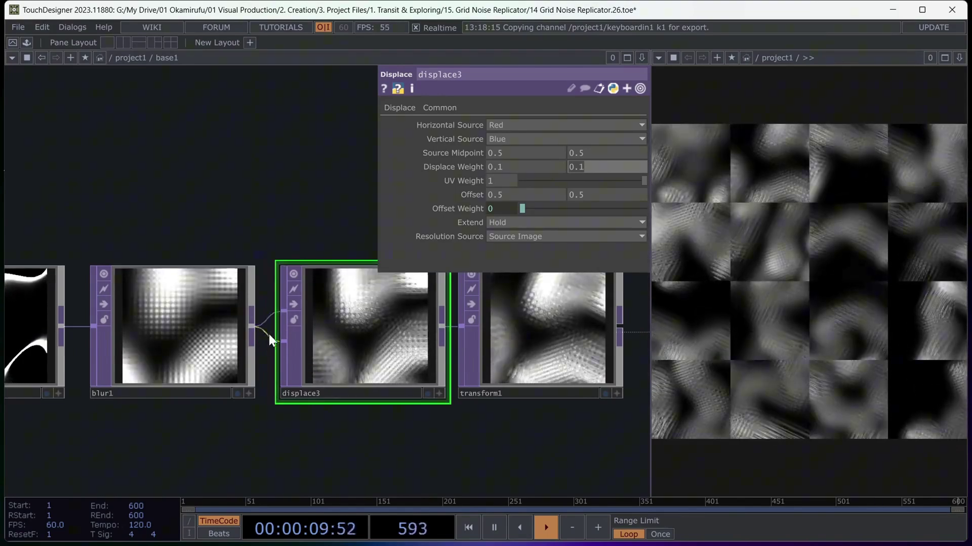
# Inspect the expression driving transform1's Rotate parameter and compare it with the grid output.
pyautogui.scroll(-5, 214, 330)
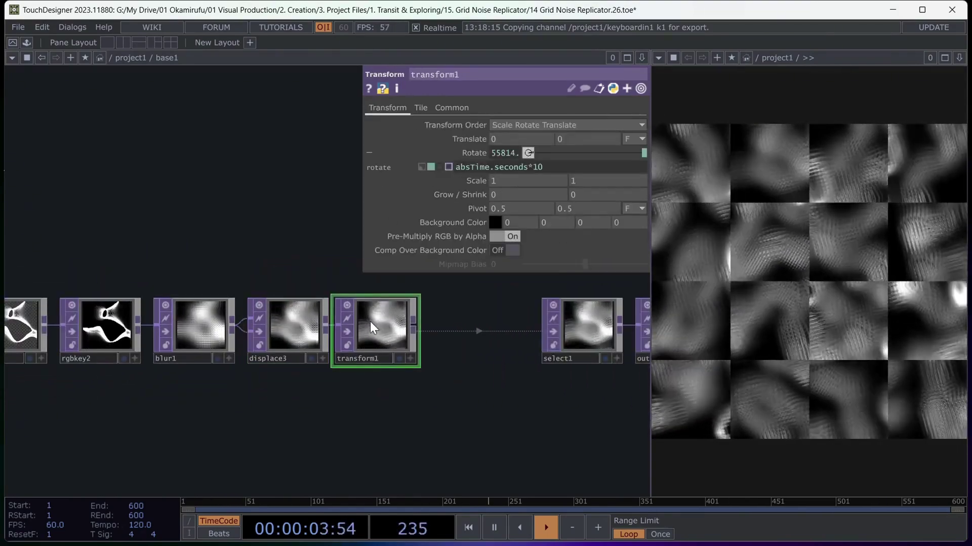
pyautogui.moveTo(558, 174)
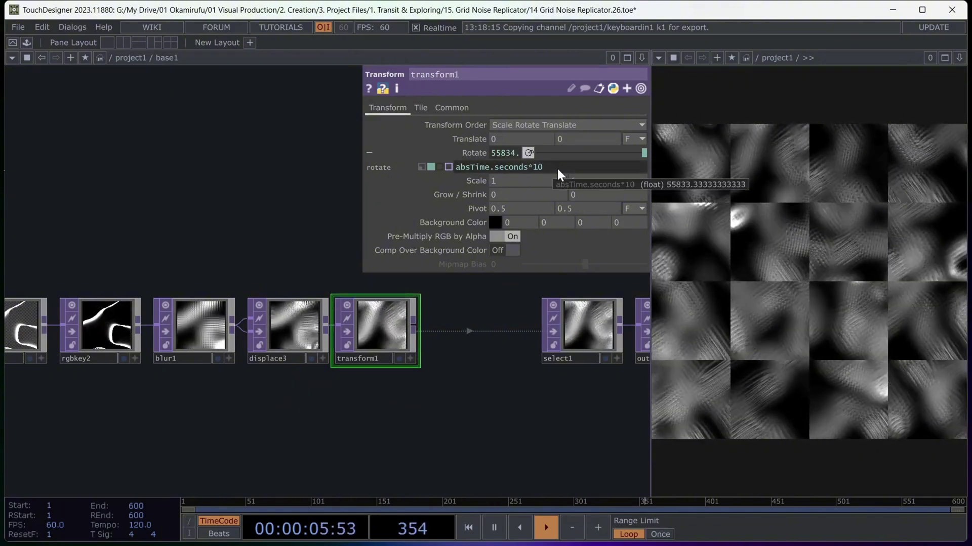
pyautogui.moveTo(551, 167); pyautogui.dragTo(445, 168)
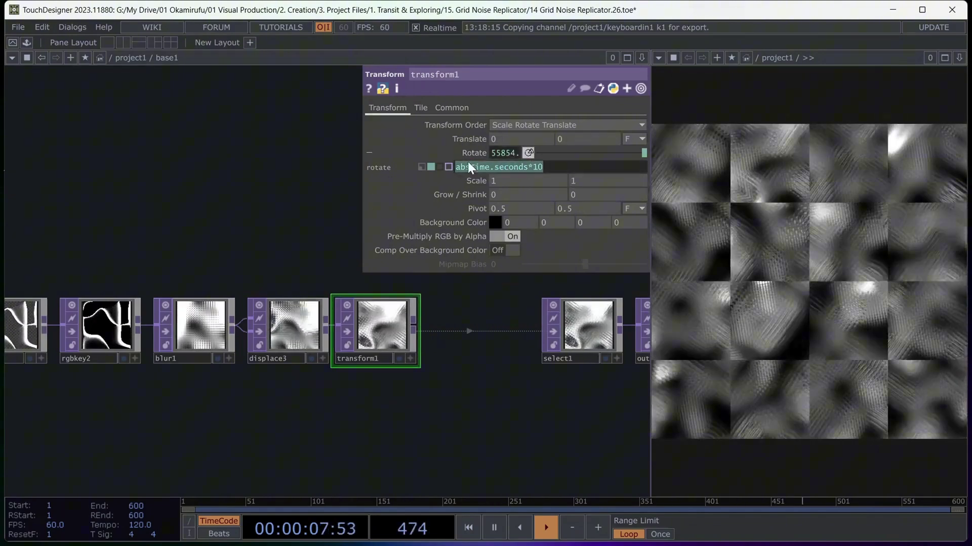
pyautogui.click(679, 145)
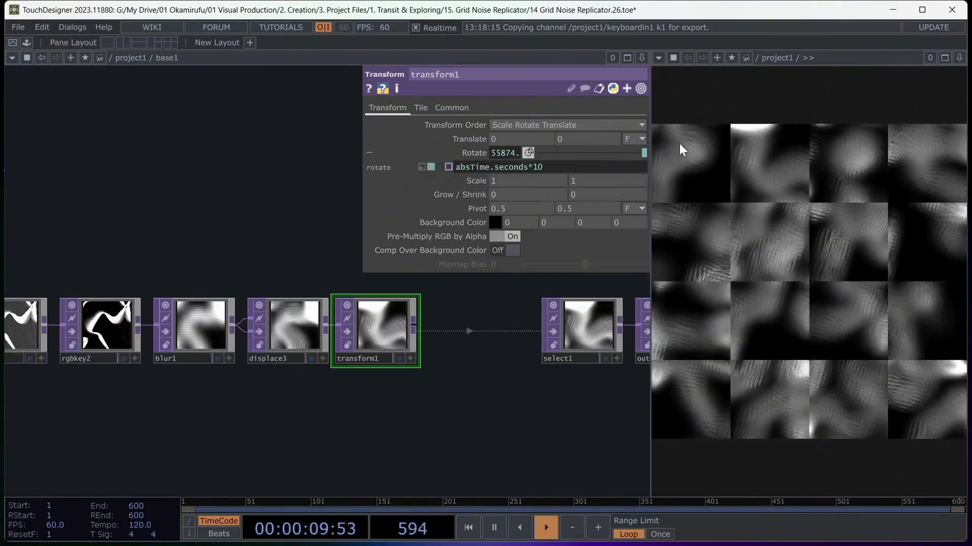
# Review transform1's tile settings and choose Mirror for Extend.
pyautogui.click(420, 108)
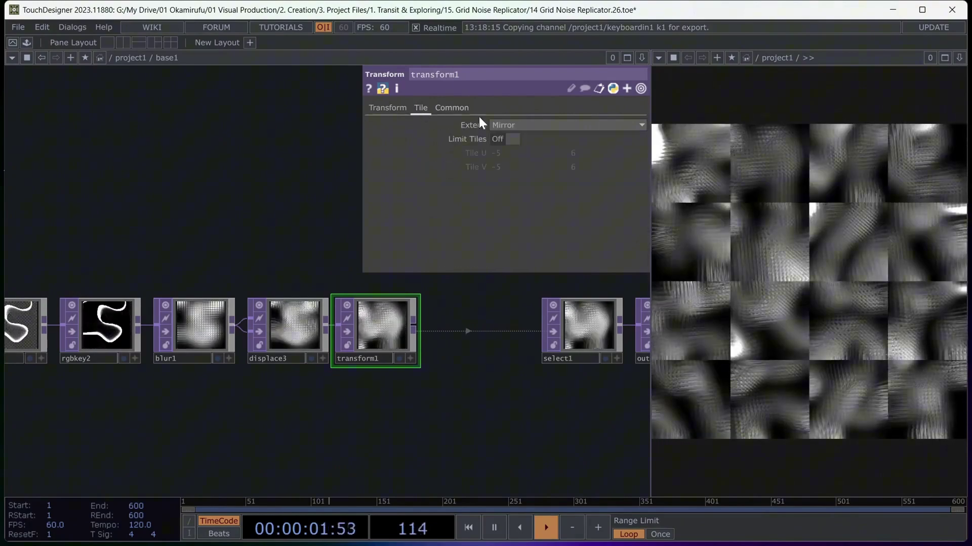
pyautogui.click(510, 125)
pyautogui.click(500, 171)
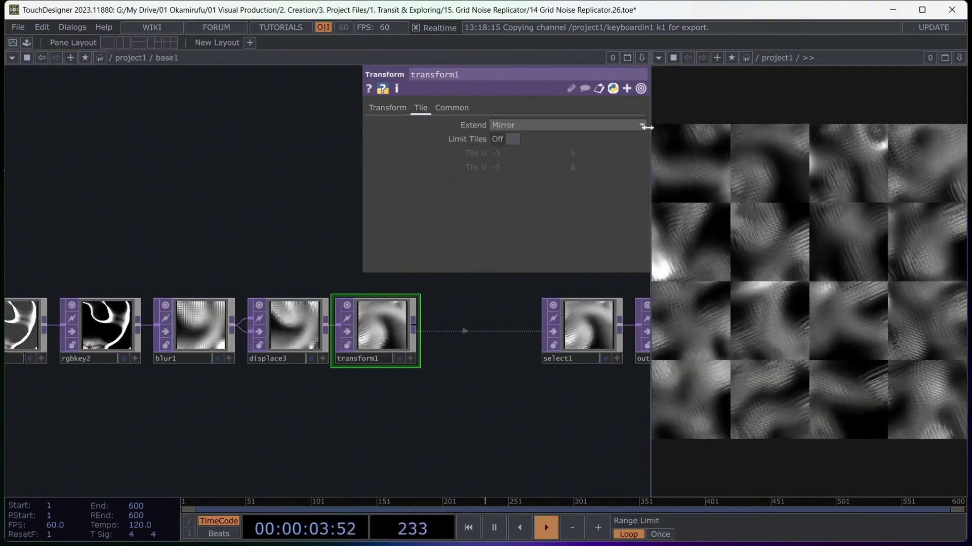
# Try rgbkey2 as the source TOP of select1 in base1.
pyautogui.scroll(-5, 262, 315)
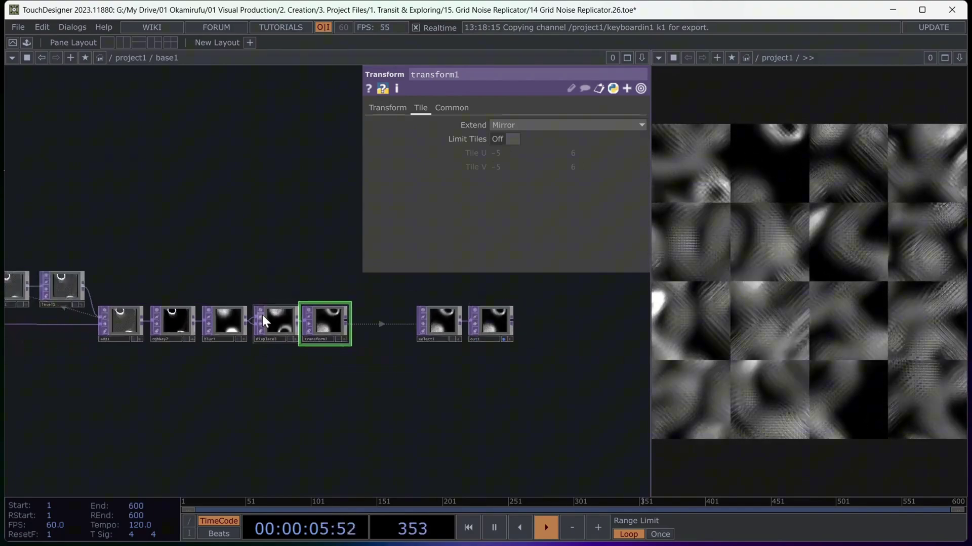
pyautogui.scroll(-4, 251, 375)
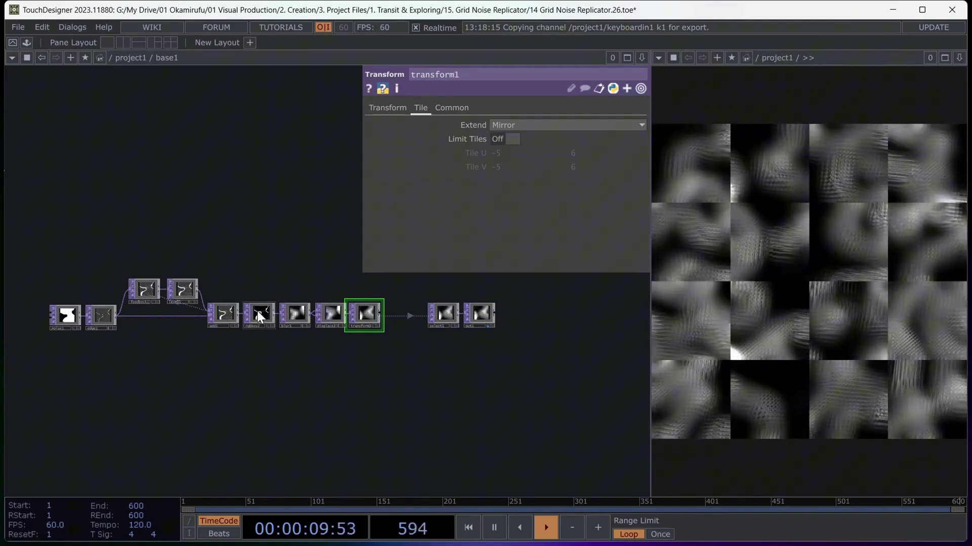
pyautogui.moveTo(260, 311); pyautogui.dragTo(447, 319)
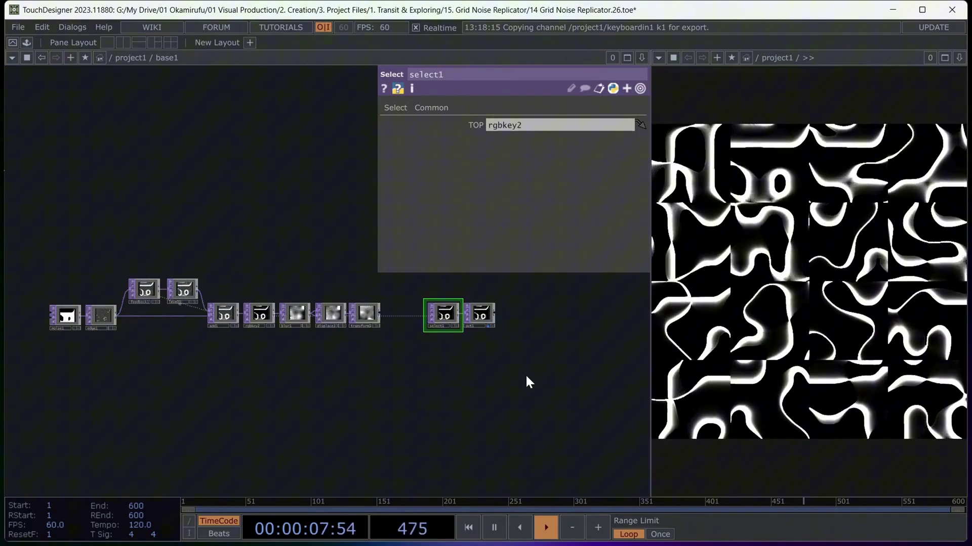
# Try edge1 as select1's source TOP, and restore transform1 as the source.
pyautogui.moveTo(102, 316); pyautogui.dragTo(445, 312)
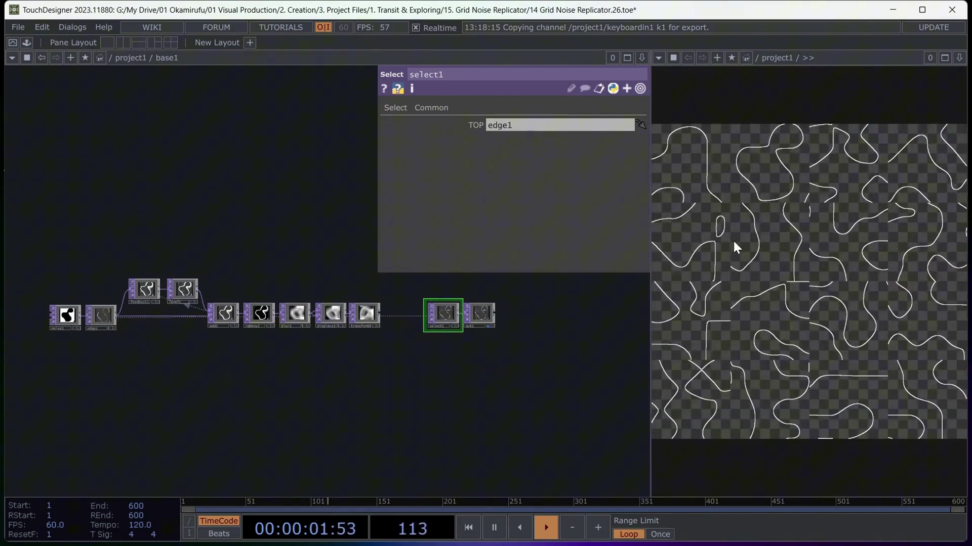
pyautogui.scroll(-1, 488, 380)
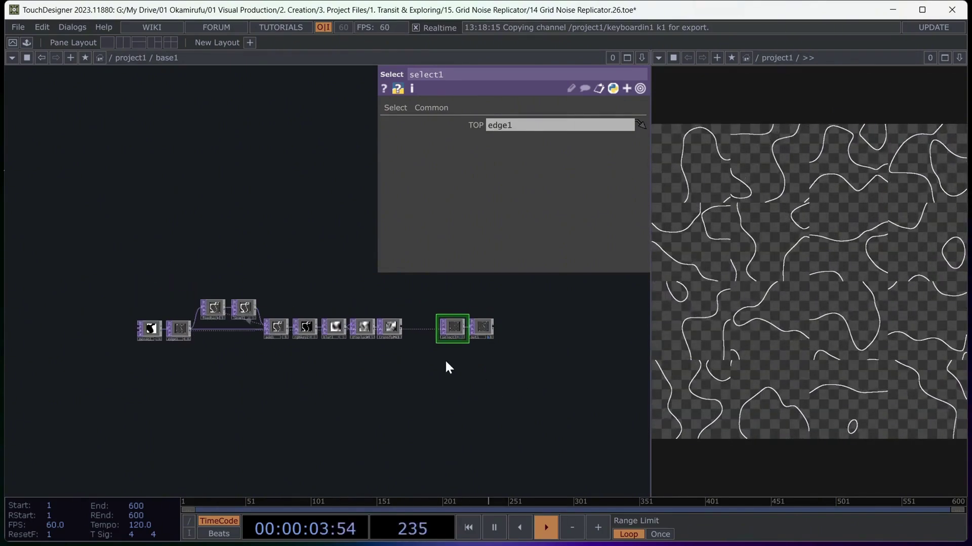
pyautogui.scroll(1, 391, 334)
pyautogui.moveTo(390, 314); pyautogui.dragTo(487, 319)
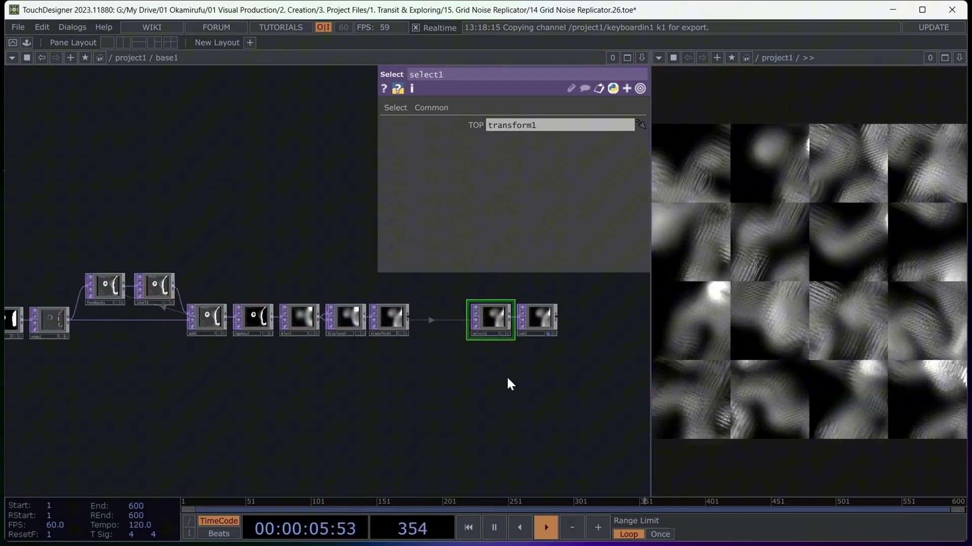
# Return to project1, hide the parameters, frame the whole network and select base1.
pyautogui.press('u')
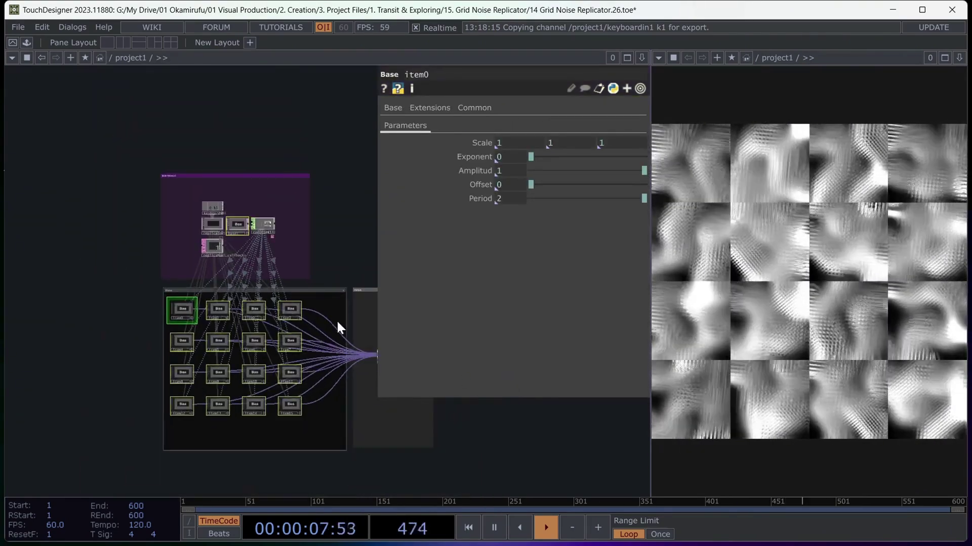
pyautogui.press('p')
pyautogui.moveTo(71, 128)
pyautogui.mouseDown()
pyautogui.moveTo(373, 390)
pyautogui.moveTo(485, 461)
pyautogui.mouseUp()
pyautogui.press('h')
pyautogui.click(242, 160)
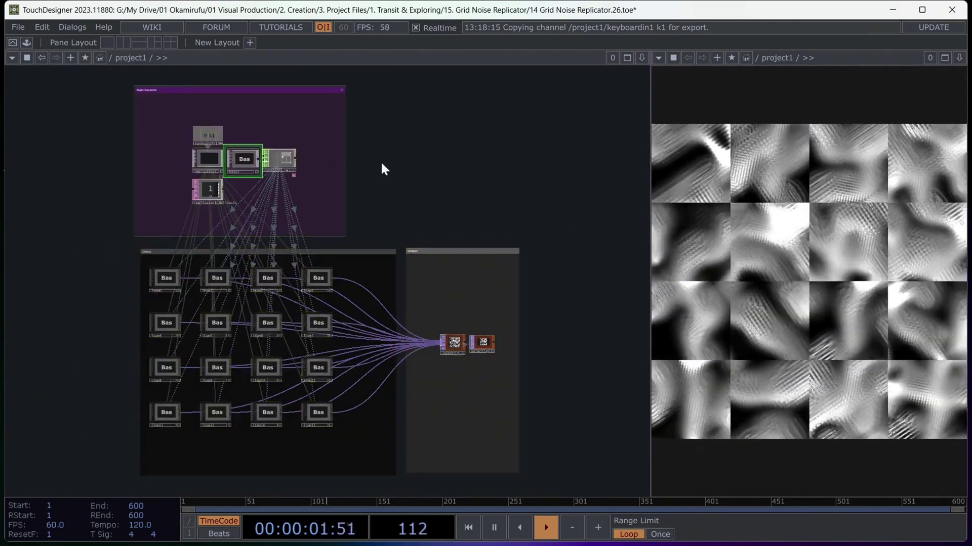